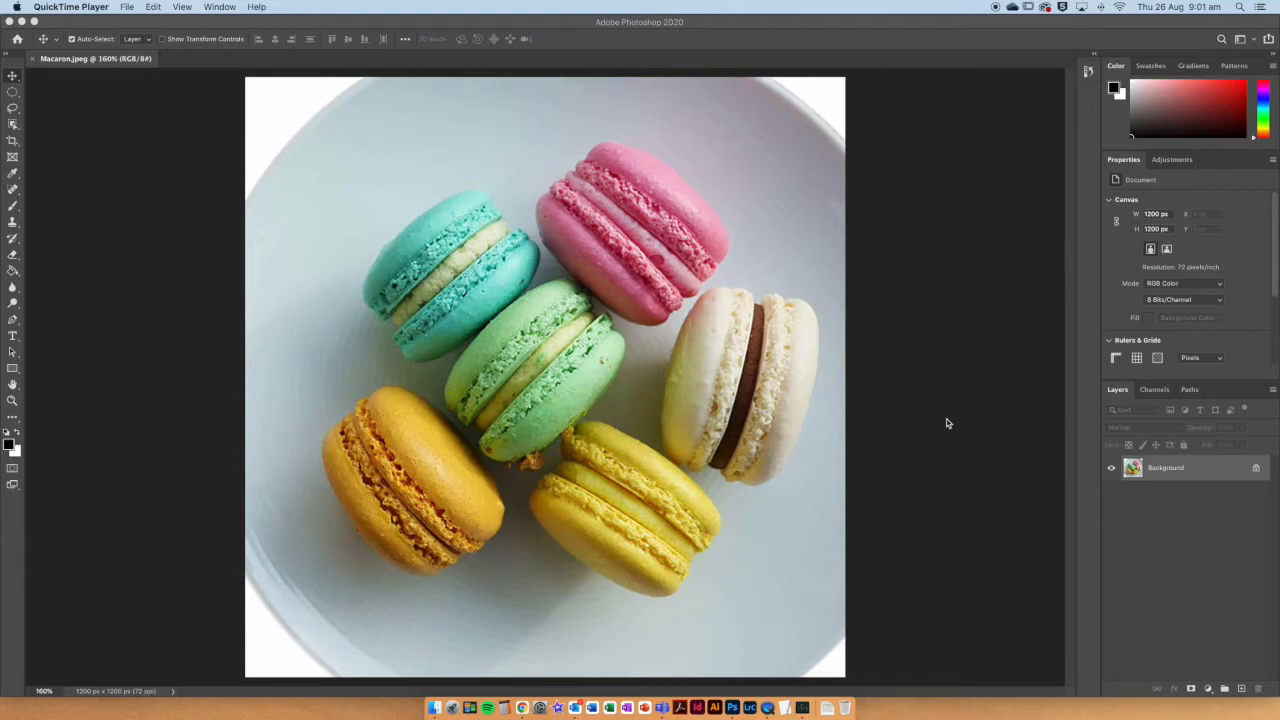
# Select the teal and green macarons with the Quick Selection tool.
pyautogui.click(13, 126)
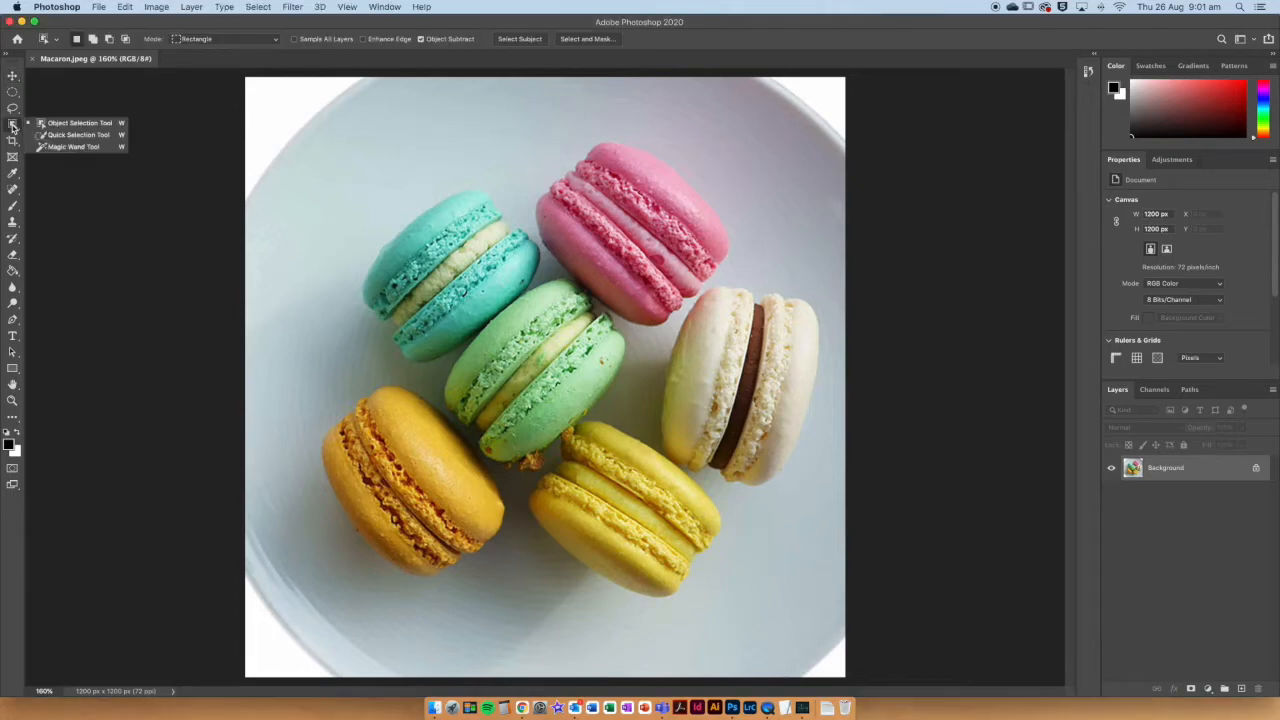
pyautogui.click(110, 136)
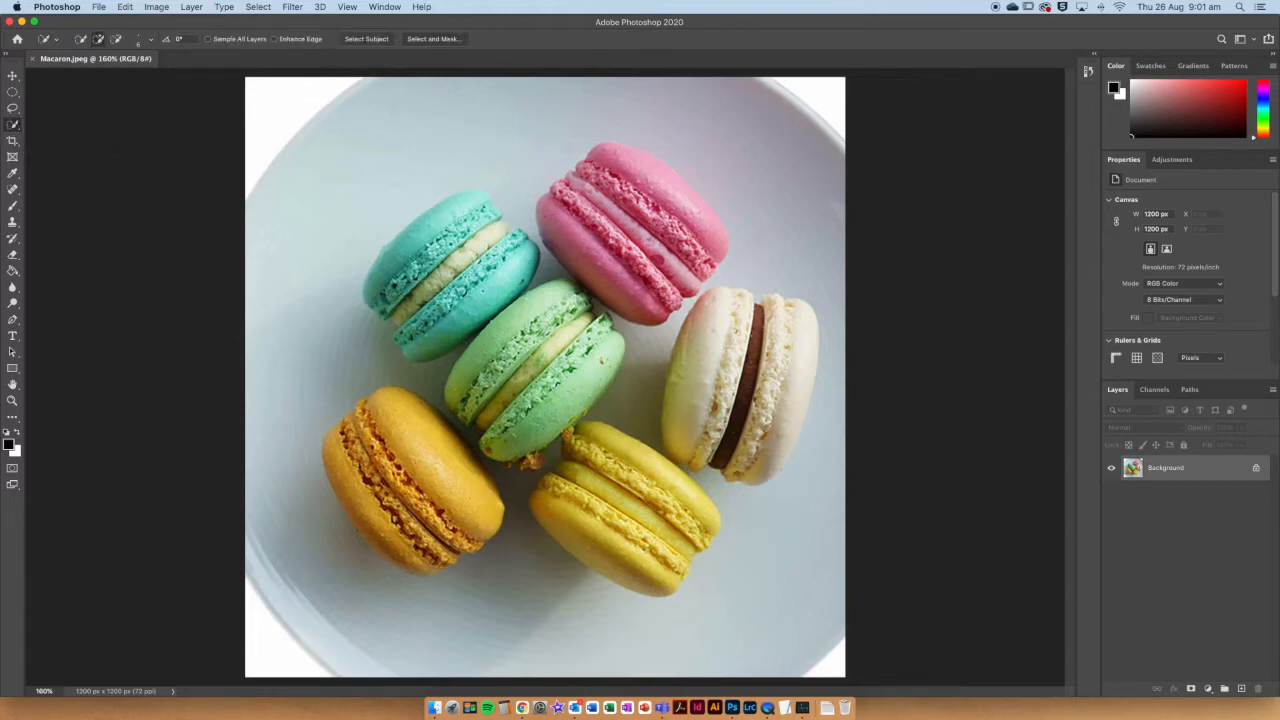
pyautogui.moveTo(425, 235); pyautogui.dragTo(390, 300)
pyautogui.moveTo(424, 325); pyautogui.dragTo(479, 331)
pyautogui.click(480, 430)
pyautogui.press('super+d')
pyautogui.press('super+0')
pyautogui.press('super+shift+d')
pyautogui.press('super+plus')
pyautogui.press('super+plus')
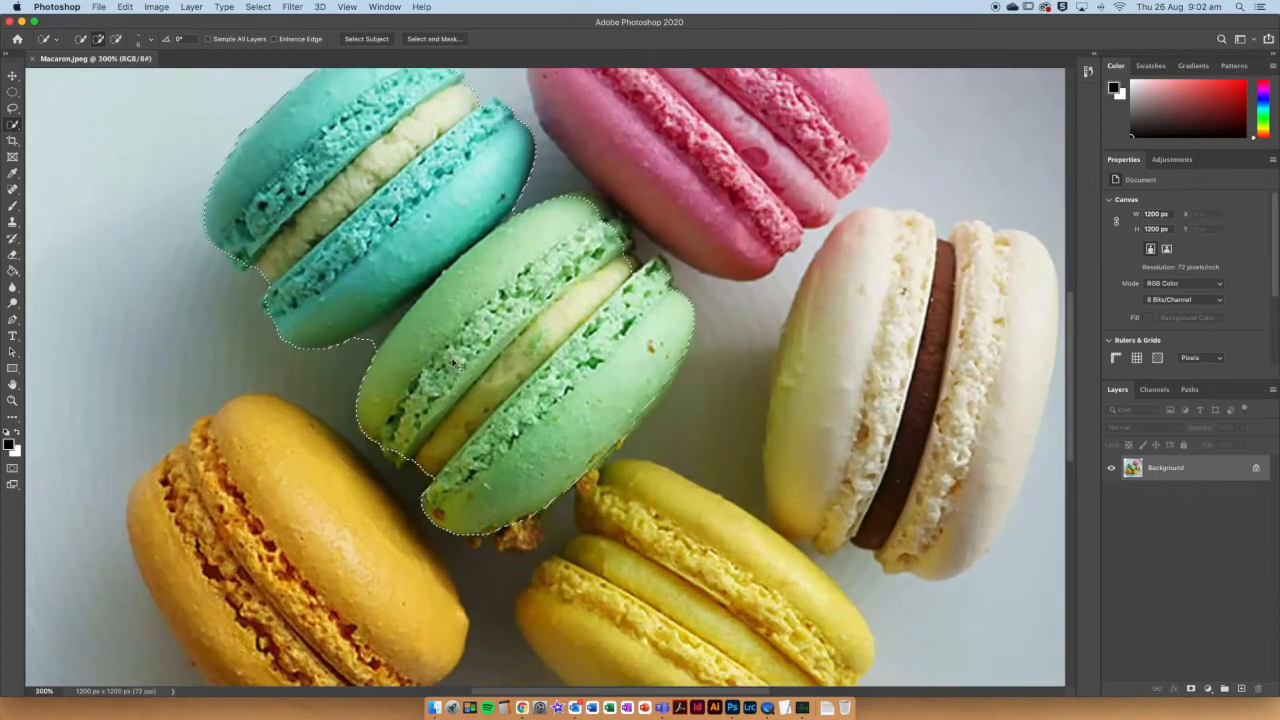
# Enlarge the Quick Selection brush to about 21 px.
pyautogui.hscroll(-2, 545, 380)
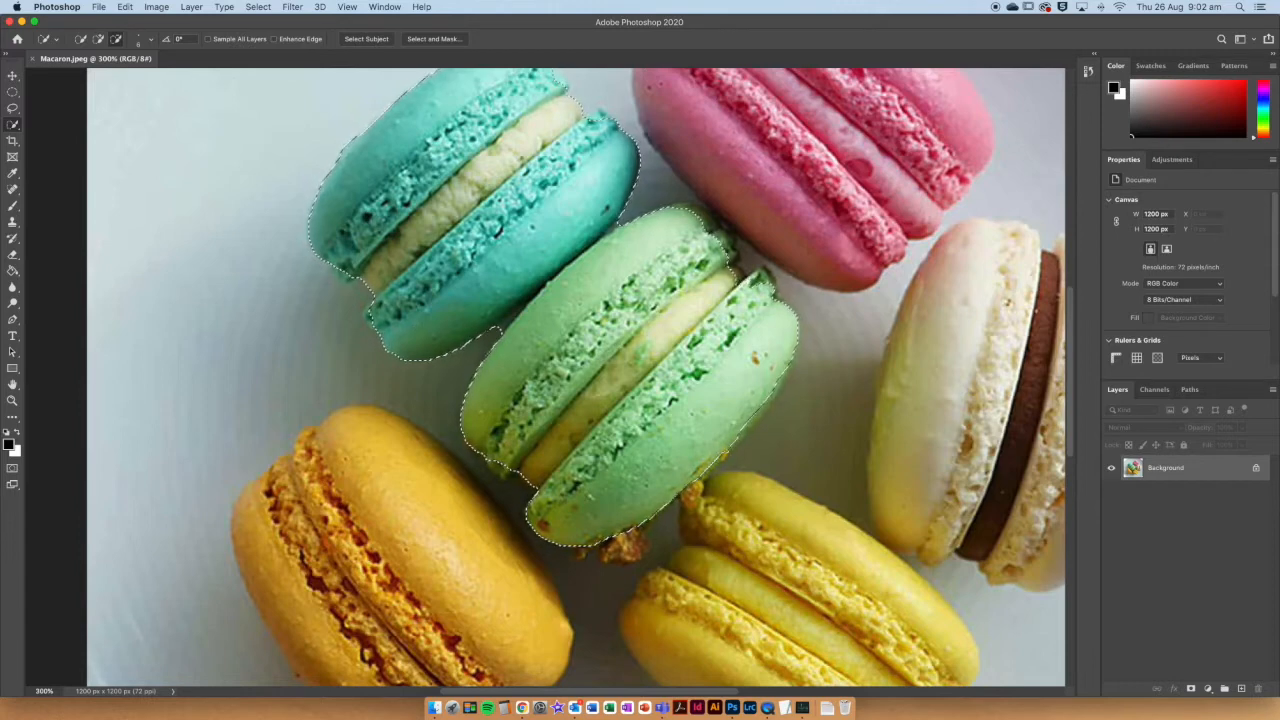
pyautogui.click(150, 41)
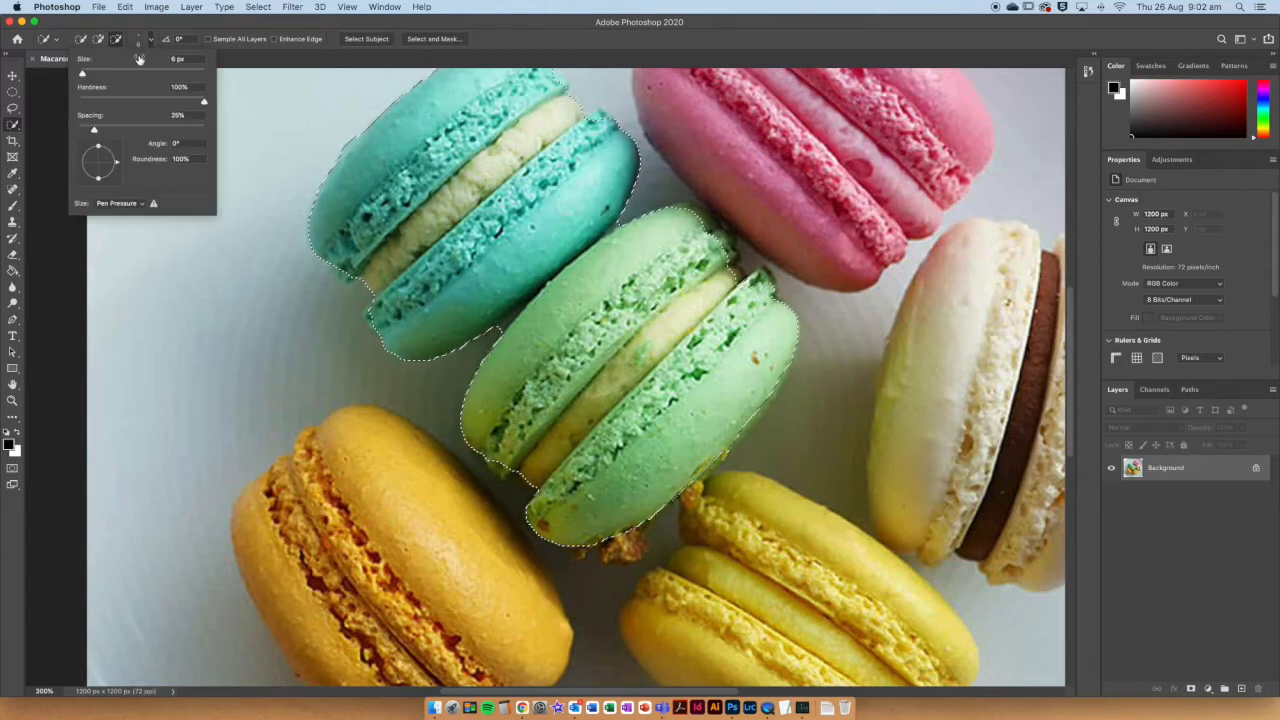
pyautogui.moveTo(83, 76); pyautogui.dragTo(120, 74)
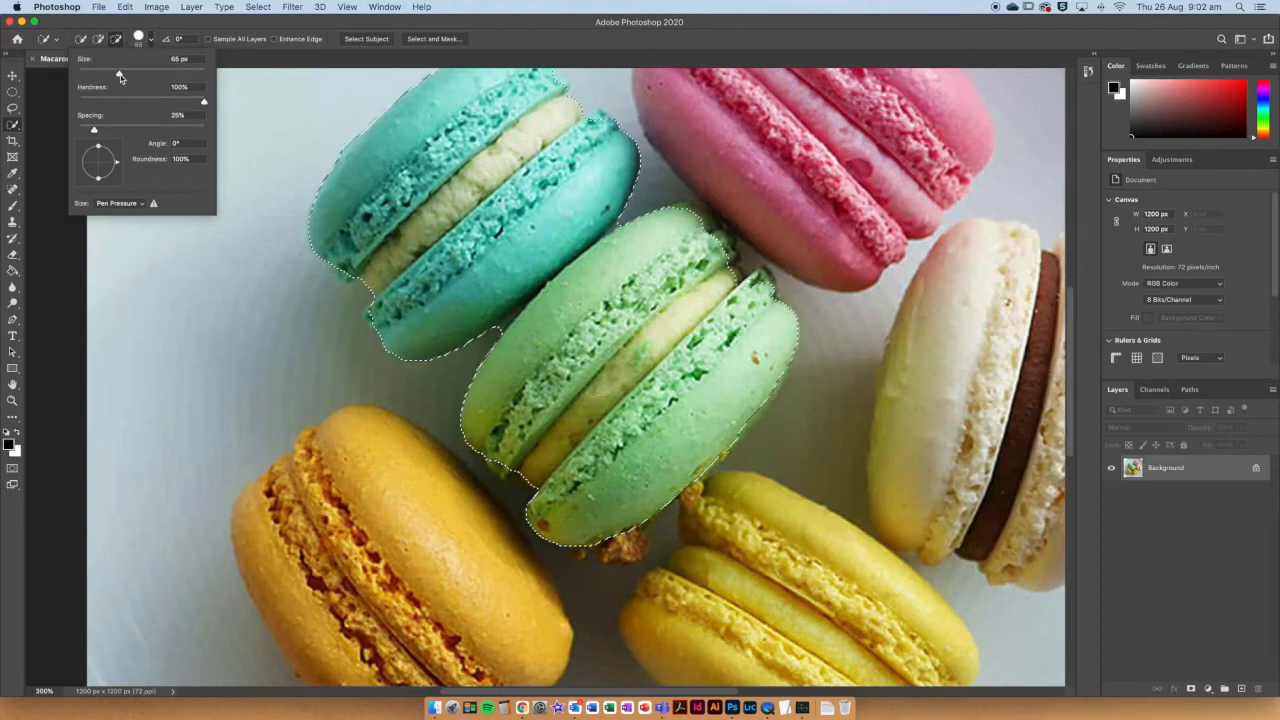
pyautogui.moveTo(106, 75); pyautogui.dragTo(93, 75)
pyautogui.press('Return')
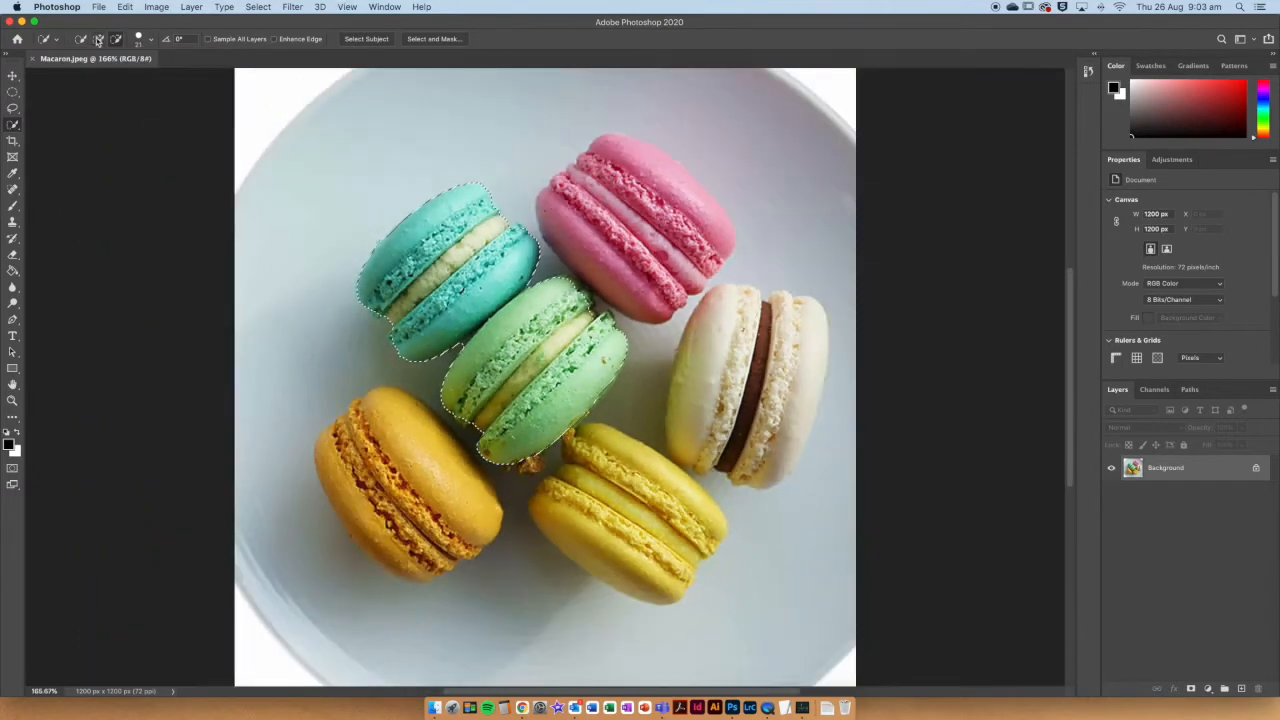
# Add the pink, cream and yellow macarons to the selection, leaving out the orange one.
pyautogui.click(97, 40)
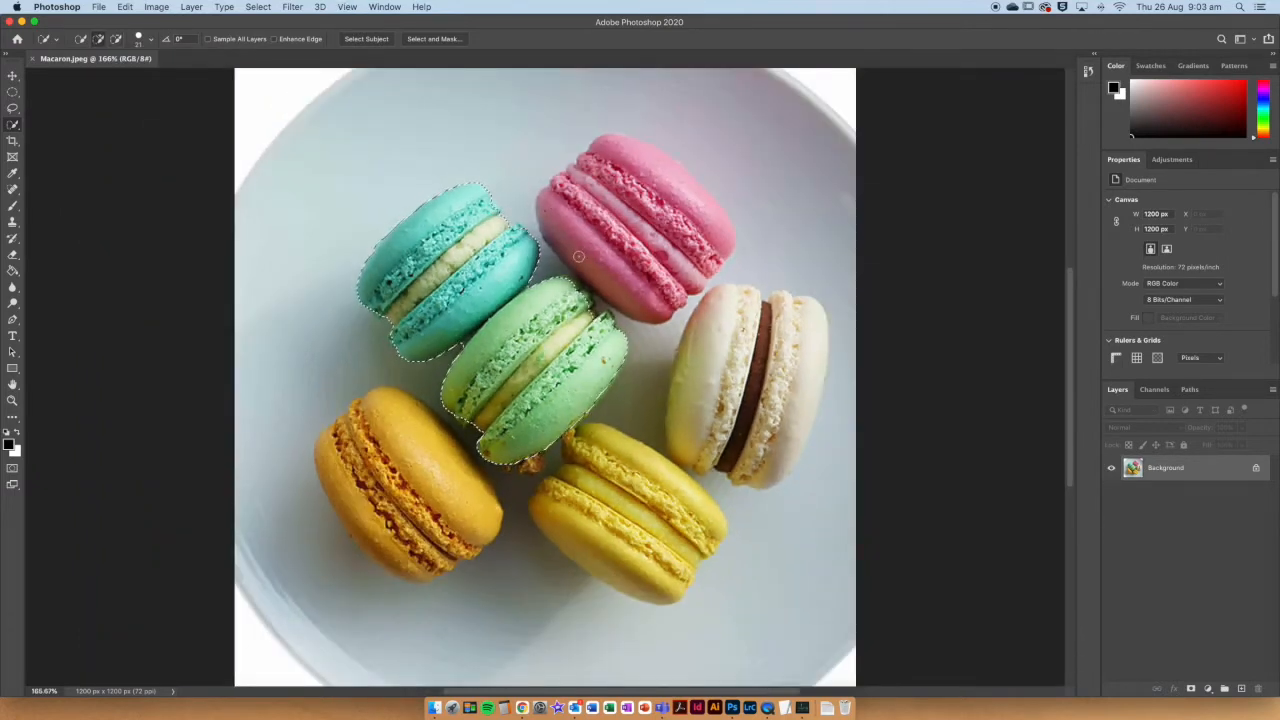
pyautogui.click(575, 288)
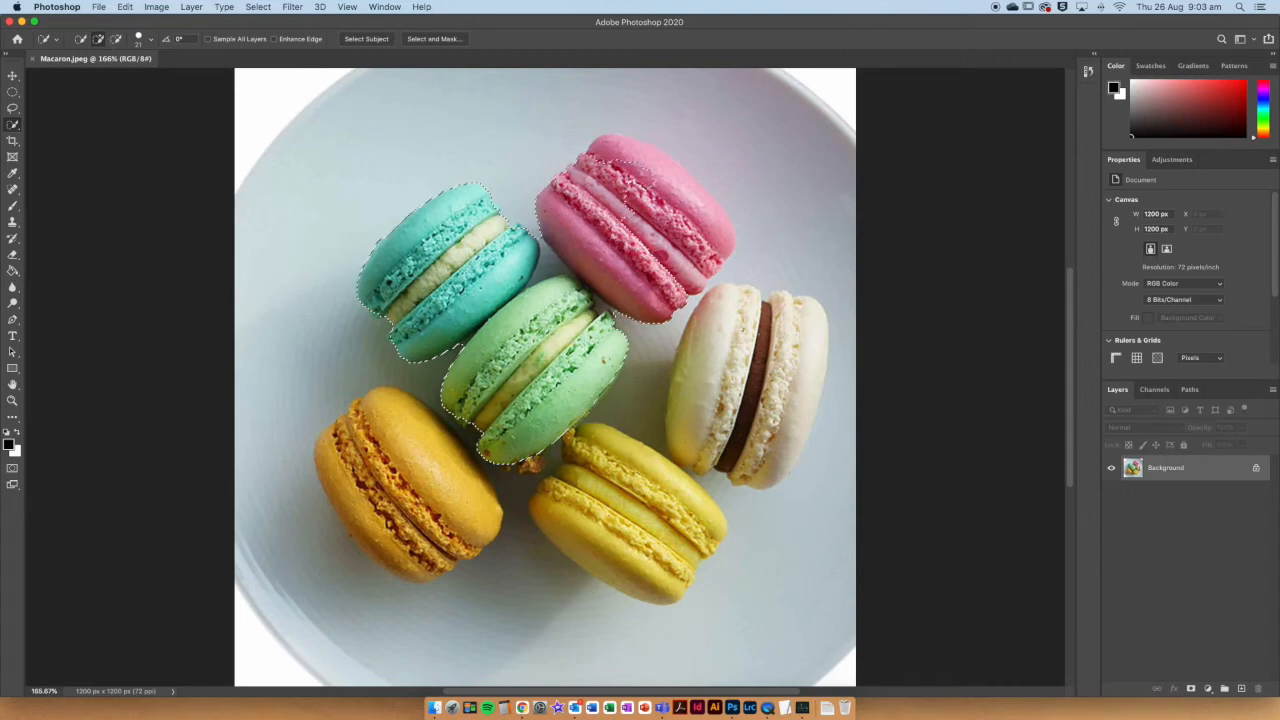
pyautogui.moveTo(655, 208); pyautogui.dragTo(698, 246)
pyautogui.moveTo(715, 345); pyautogui.dragTo(782, 400)
pyautogui.moveTo(645, 465); pyautogui.dragTo(622, 525)
# Subtract the shadowed gap between the teal and green macarons from the selection.
pyautogui.click(116, 39)
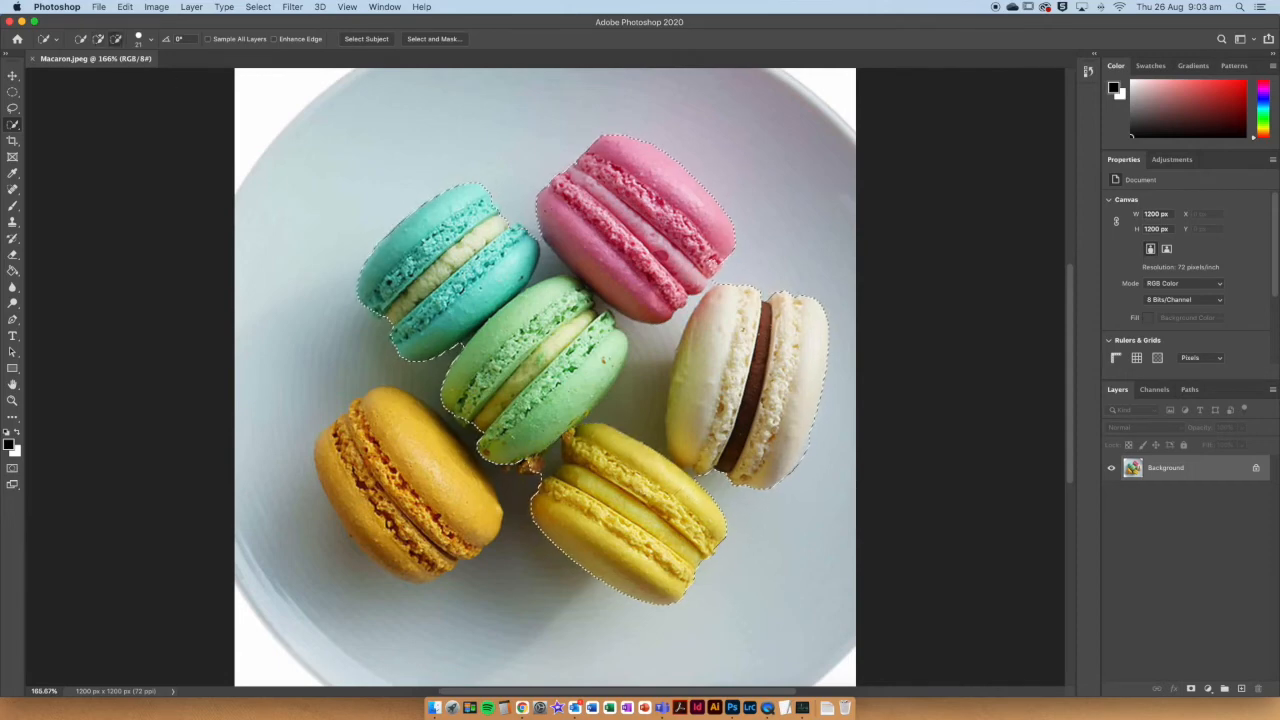
pyautogui.scroll(5, 545, 250)
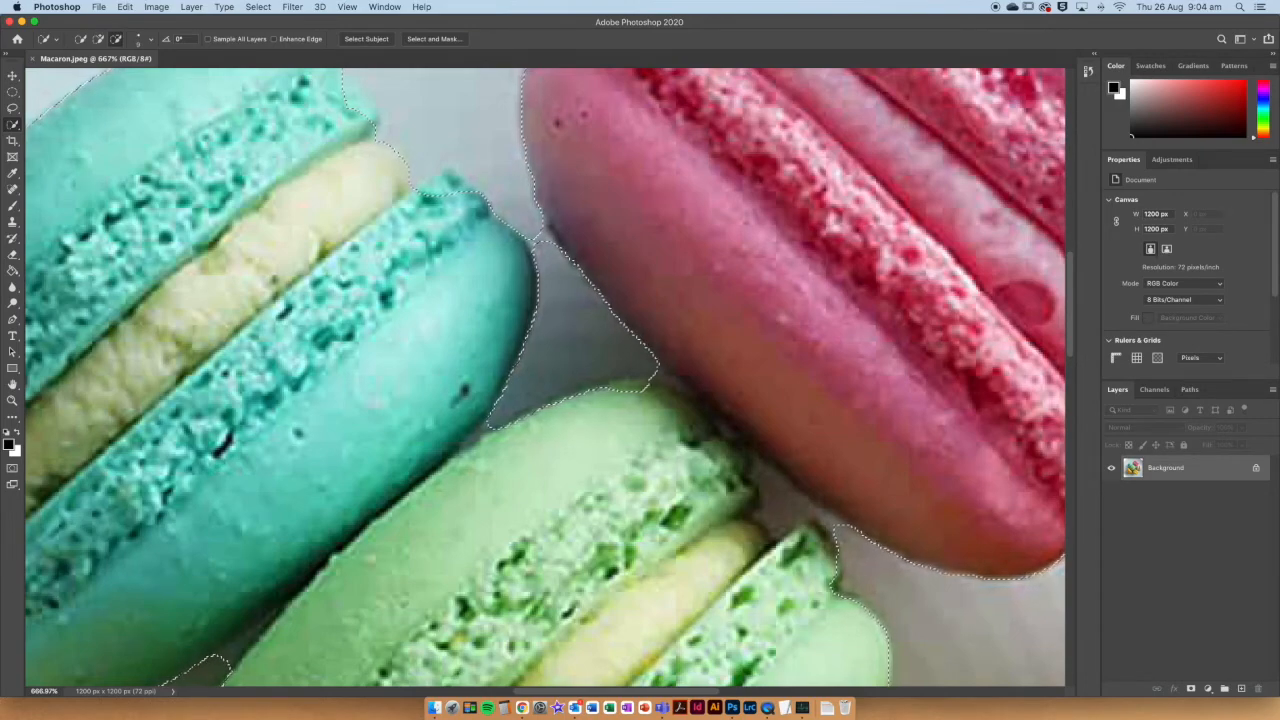
pyautogui.scroll(-10, 545, 380)
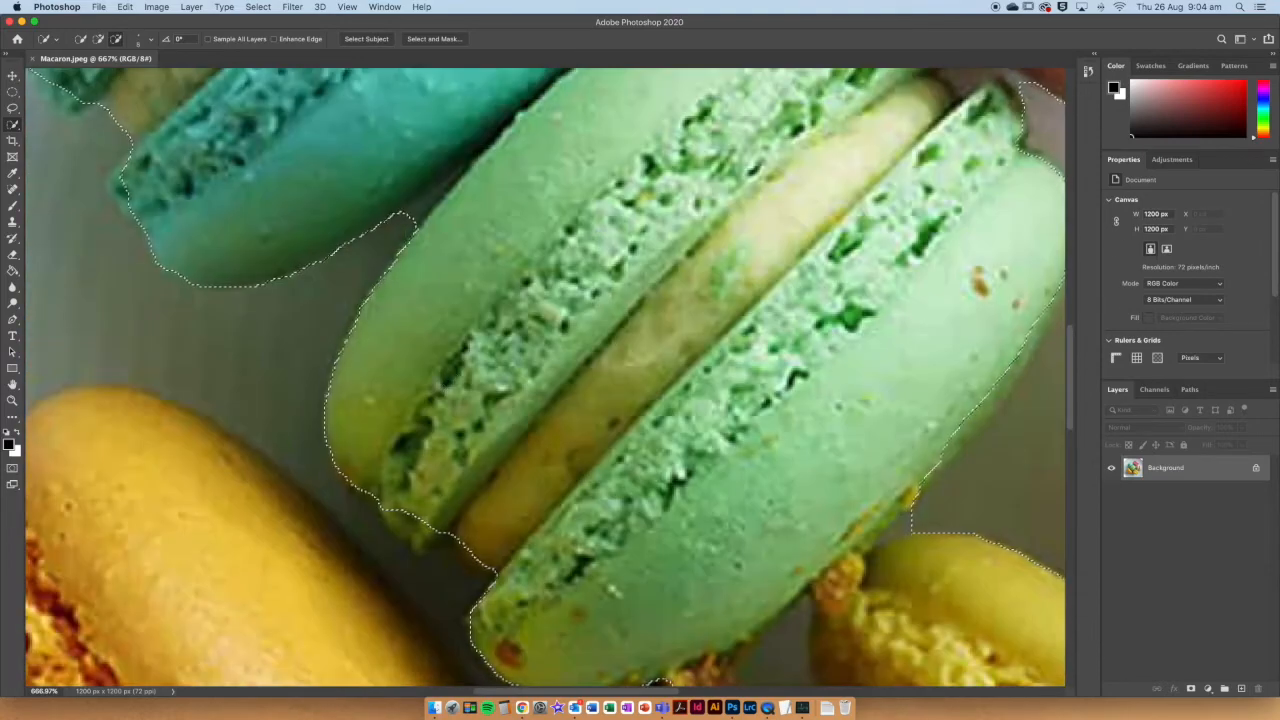
pyautogui.moveTo(415, 215); pyautogui.dragTo(490, 122)
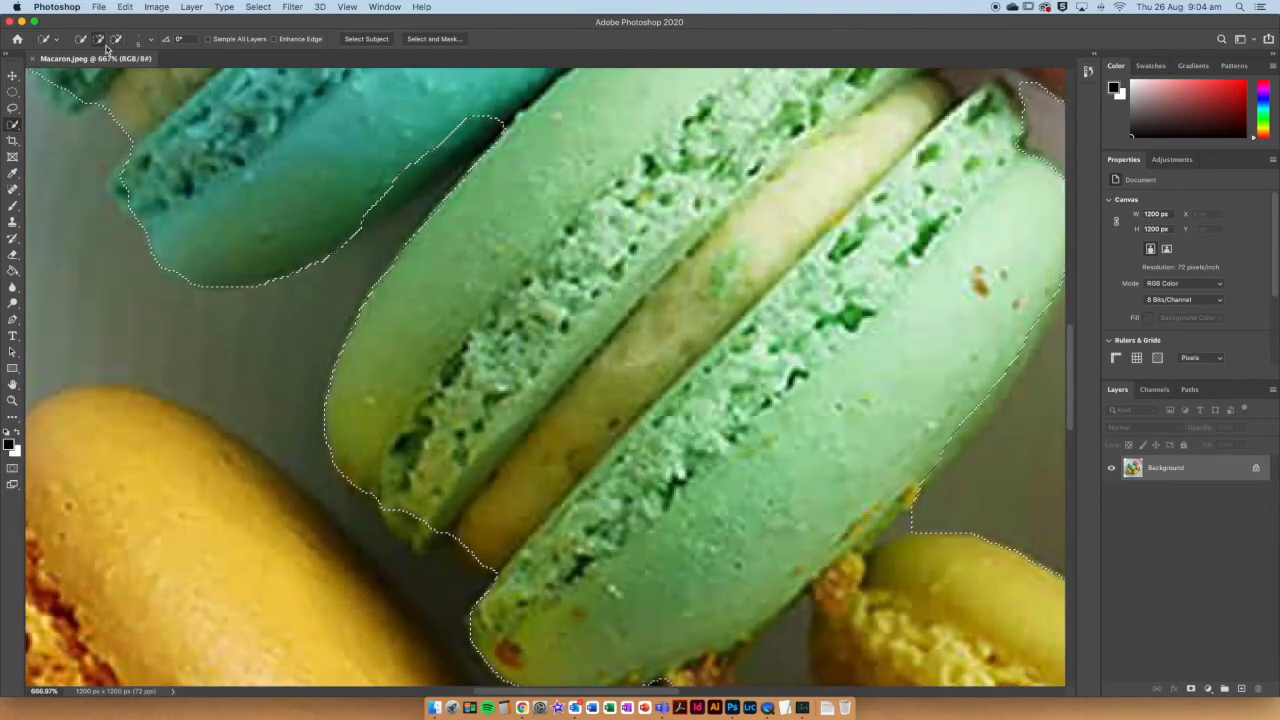
# Add the green macaron's missing lower edge and the crumbs beneath it to the selection.
pyautogui.scroll(-5, 531, 414)
pyautogui.hscroll(4, 531, 414)
pyautogui.moveTo(276, 361)
pyautogui.mouseDown()
pyautogui.moveTo(223, 367)
pyautogui.moveTo(283, 407)
pyautogui.moveTo(317, 406)
pyautogui.mouseUp()
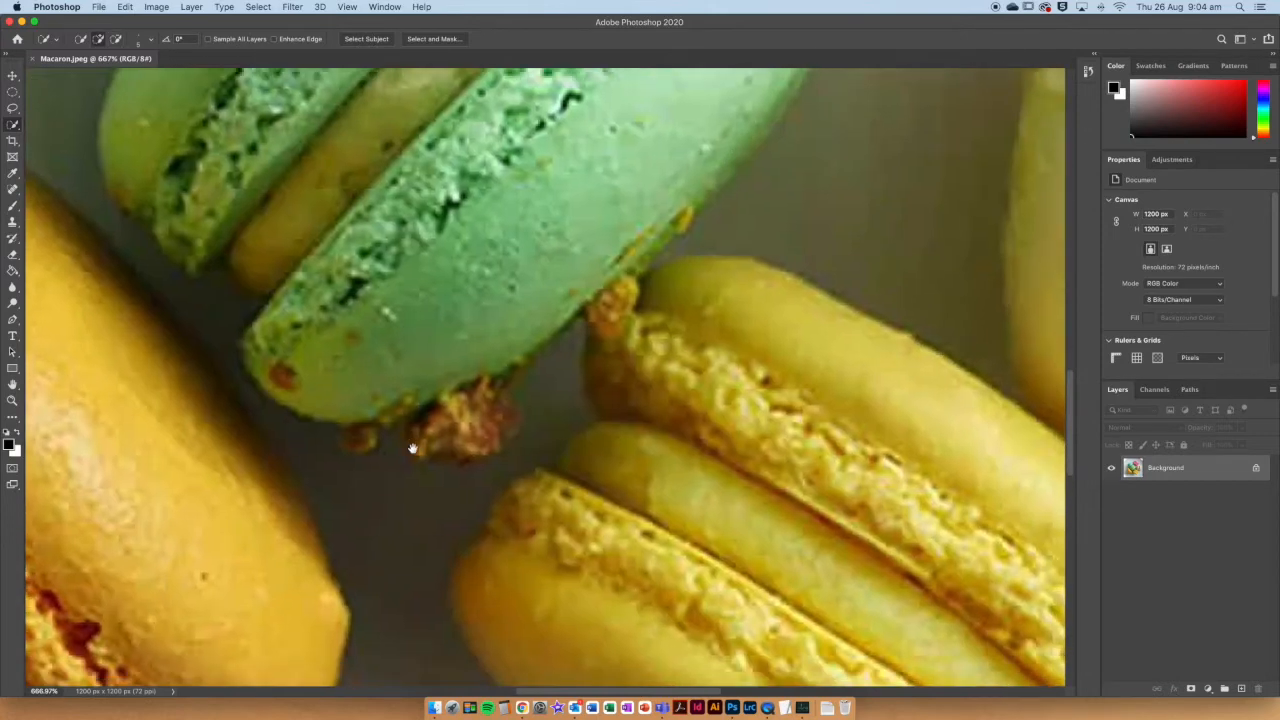
pyautogui.scroll(-3, 317, 406)
pyautogui.hscroll(2, 317, 406)
pyautogui.moveTo(317, 406)
pyautogui.mouseDown()
pyautogui.moveTo(265, 420)
pyautogui.moveTo(414, 606)
pyautogui.mouseUp()
pyautogui.moveTo(303, 454)
pyautogui.mouseDown()
pyautogui.moveTo(324, 556)
pyautogui.moveTo(533, 446)
pyautogui.moveTo(537, 421)
pyautogui.moveTo(481, 383)
pyautogui.moveTo(506, 415)
pyautogui.mouseUp()
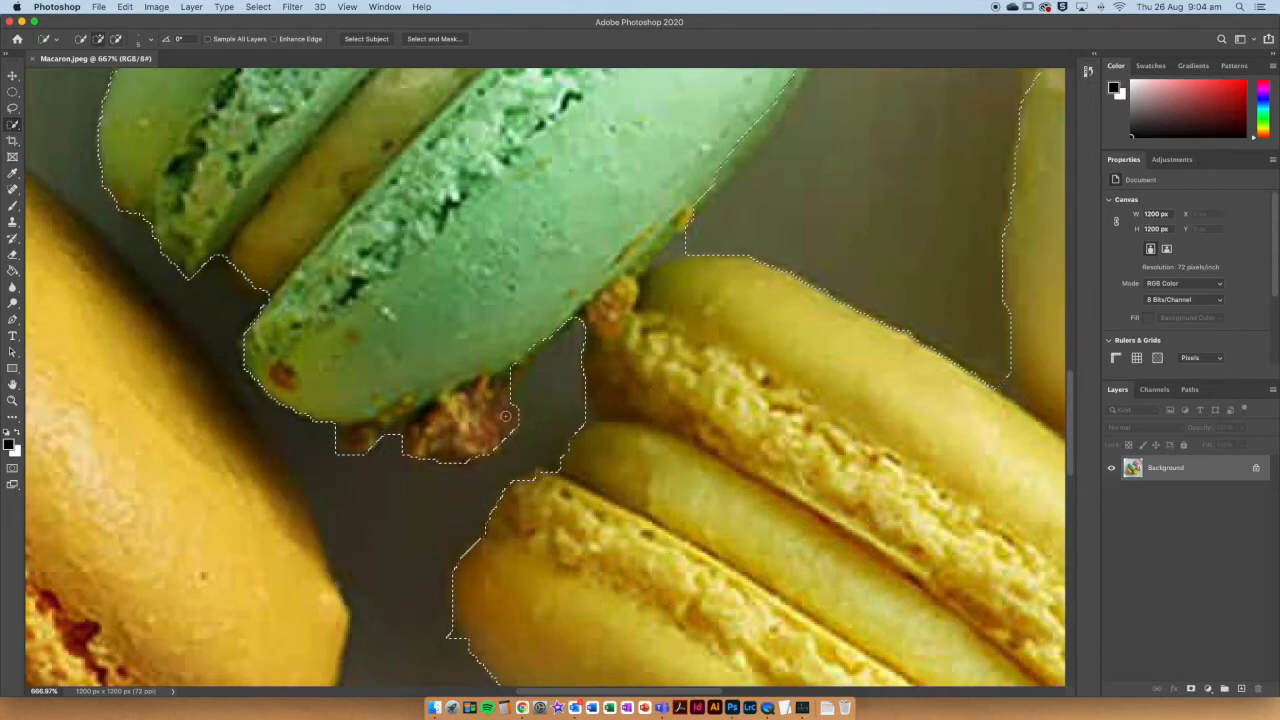
# Remove the background gap between the pink and green macarons from the selection.
pyautogui.scroll(3, 506, 415)
pyautogui.hscroll(4, 506, 415)
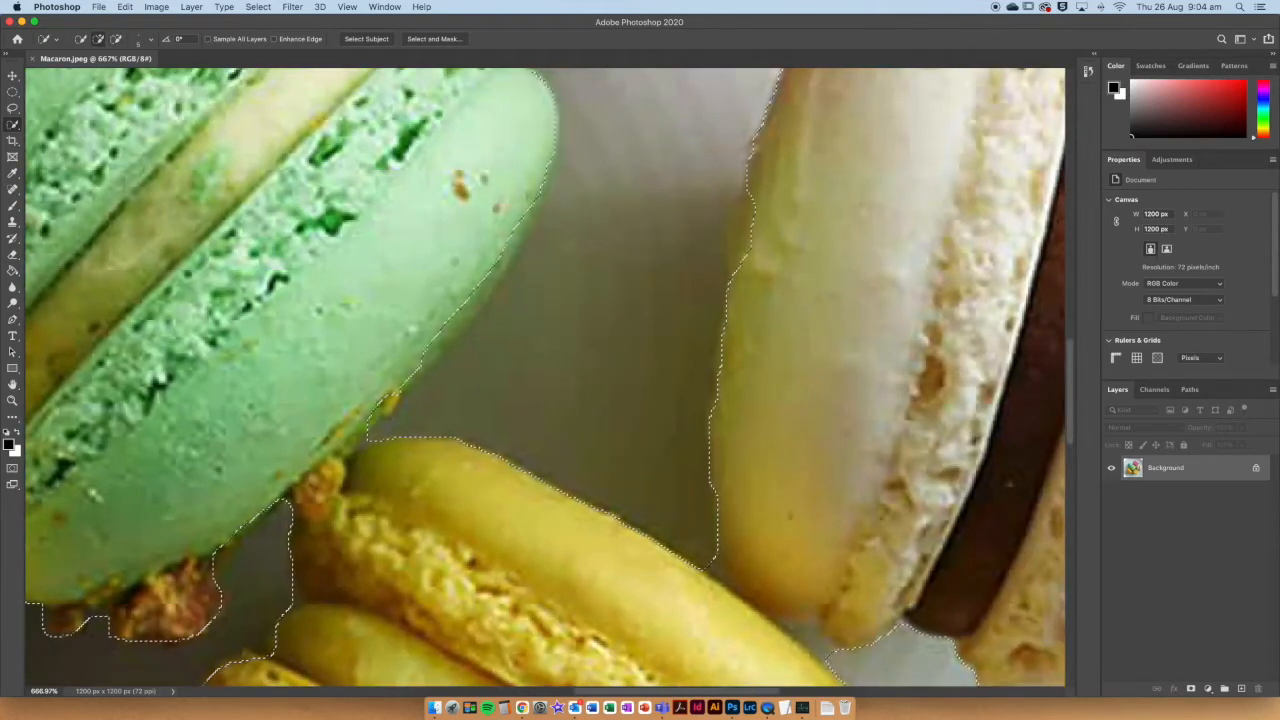
pyautogui.scroll(5, 571, 366)
pyautogui.moveTo(472, 354); pyautogui.dragTo(400, 312)
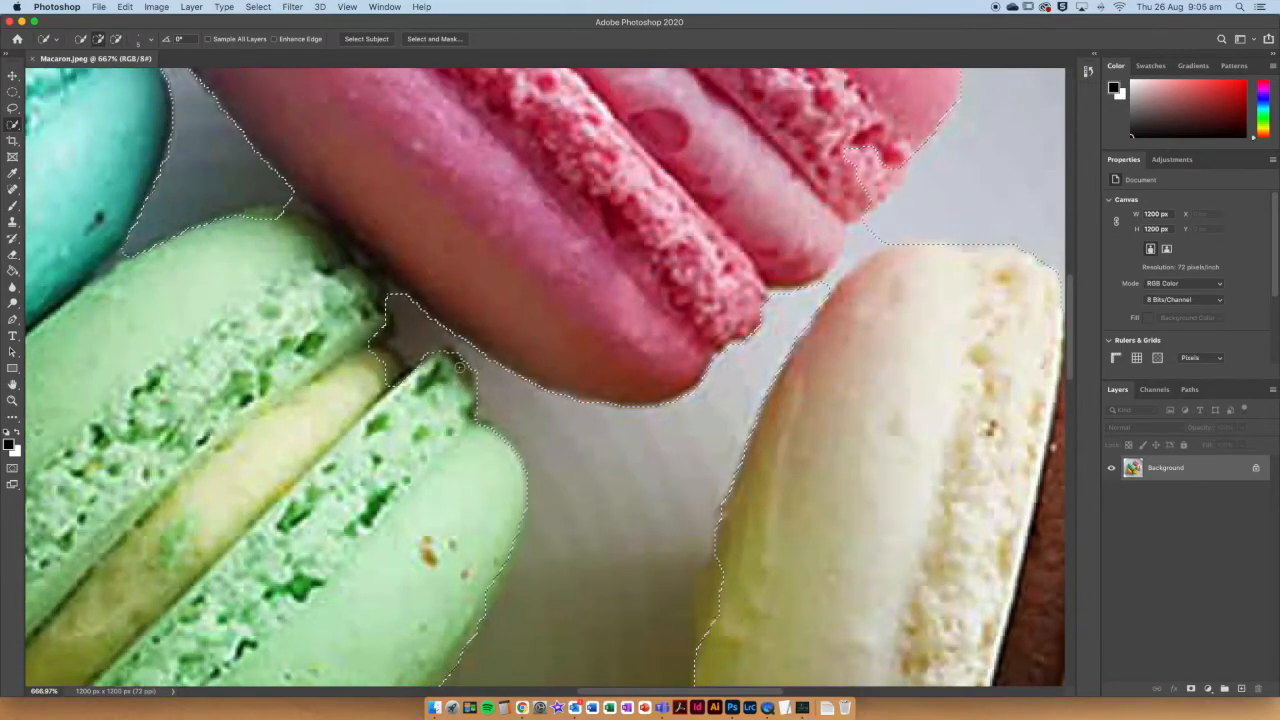
# Refine the selection edges around the pink macaron and along the cream macaron's outer edge facing the green one.
pyautogui.hscroll(5, 413, 408)
pyautogui.scroll(1, 413, 408)
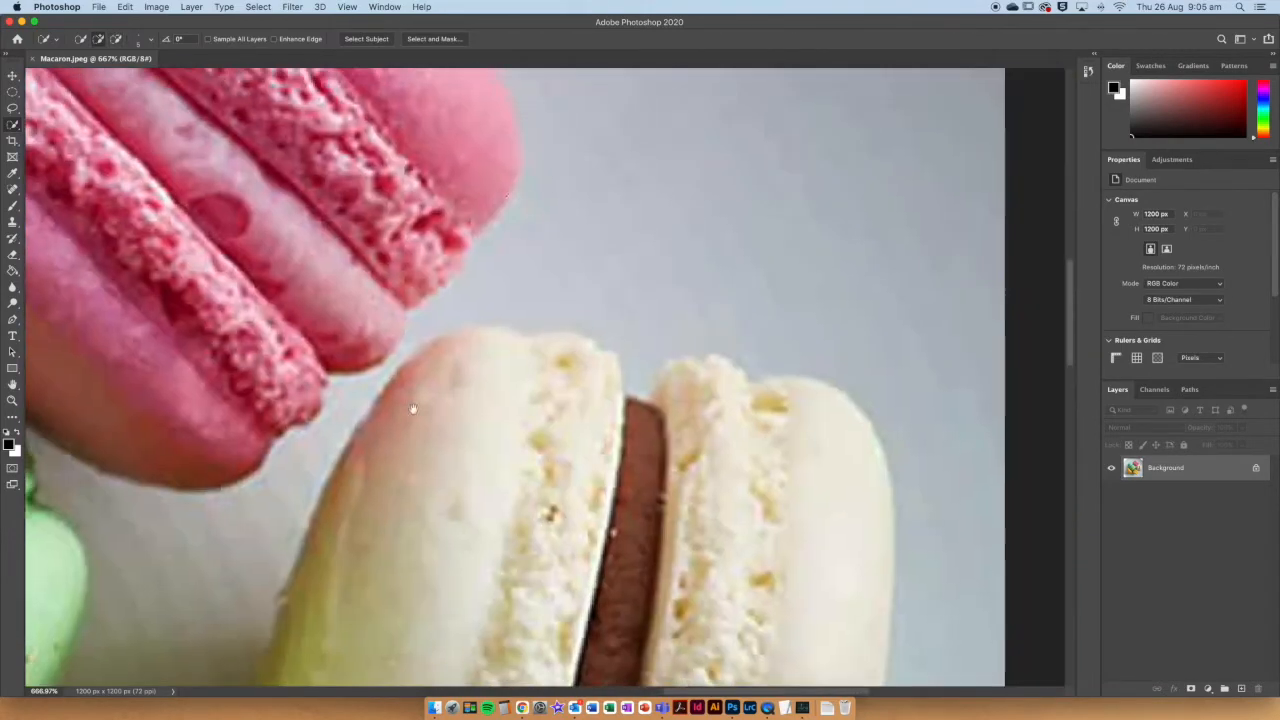
pyautogui.hscroll(-5, 413, 408)
pyautogui.scroll(2, 413, 408)
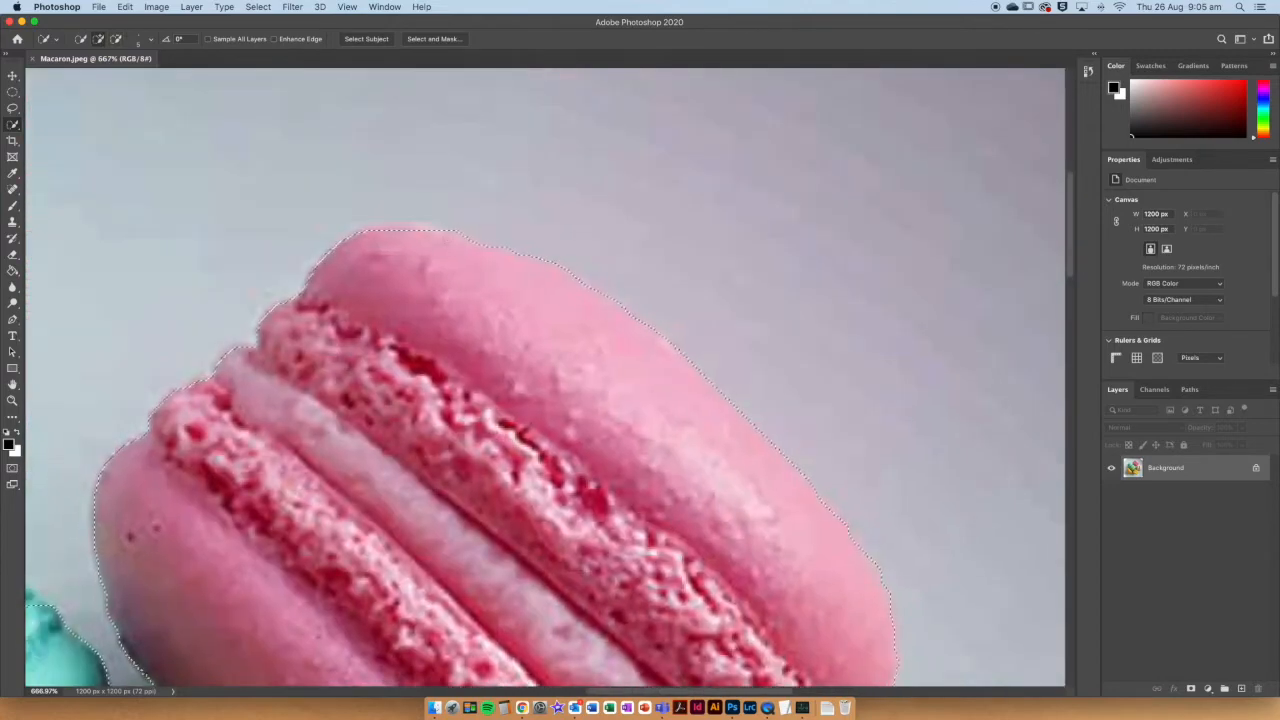
pyautogui.scroll(-7, 474, 370)
pyautogui.hscroll(-5, 474, 370)
pyautogui.hscroll(2, 474, 370)
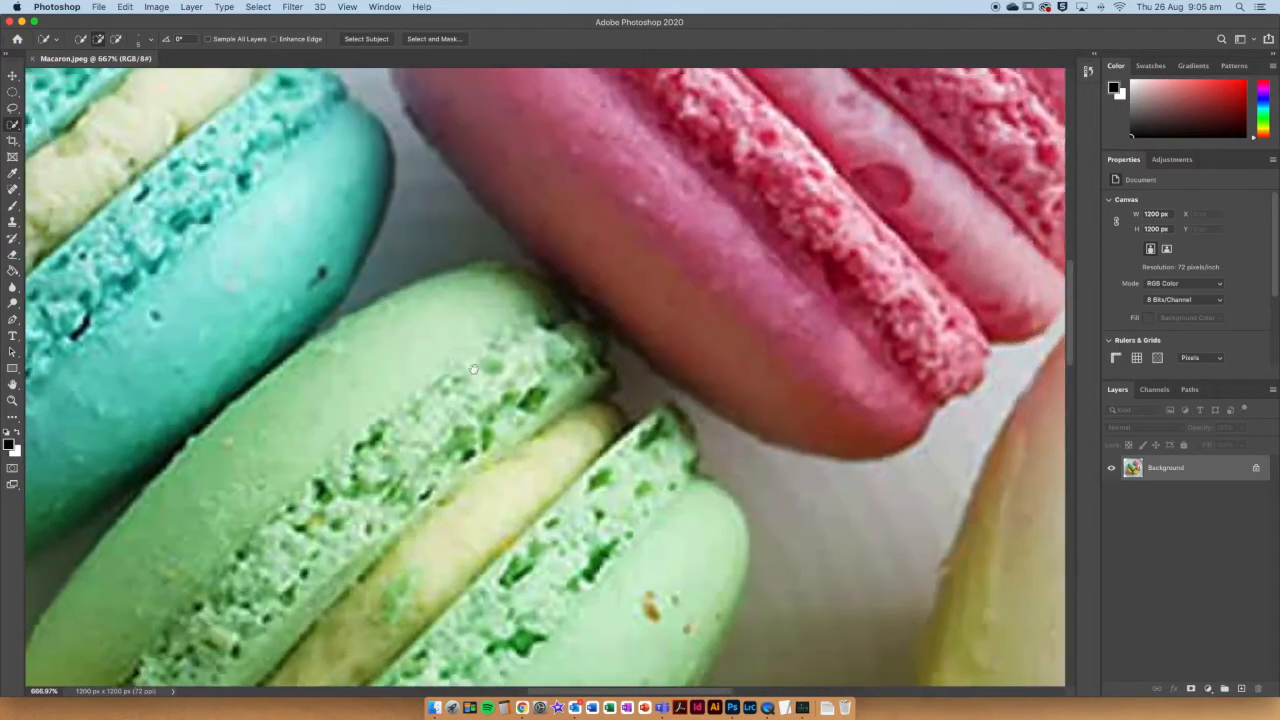
pyautogui.hscroll(6, 445, 409)
pyautogui.scroll(-3, 445, 409)
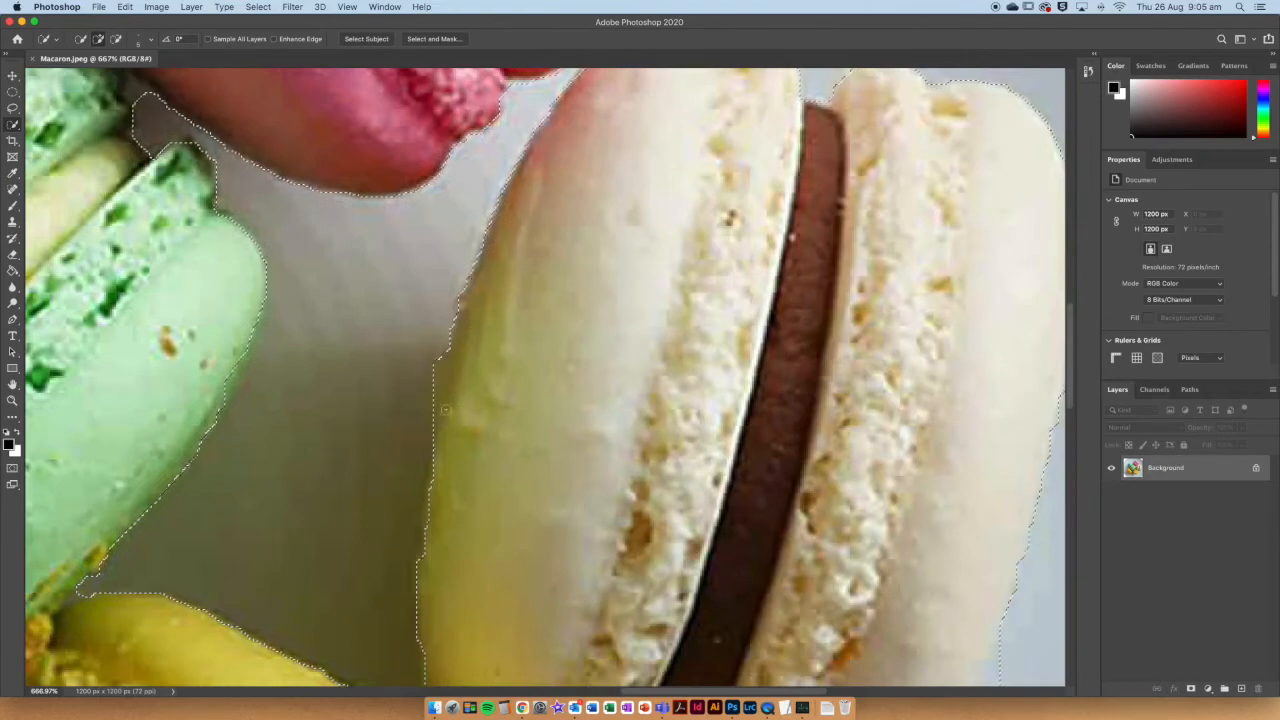
# Examine the selection edges around the cream and yellow macarons, finishing with the whole image in view.
pyautogui.scroll(3, 445, 409)
pyautogui.hscroll(6, 466, 337)
pyautogui.scroll(-4, 466, 337)
pyautogui.scroll(3, 337, 486)
pyautogui.hscroll(-8, 337, 486)
pyautogui.scroll(-5, 337, 486)
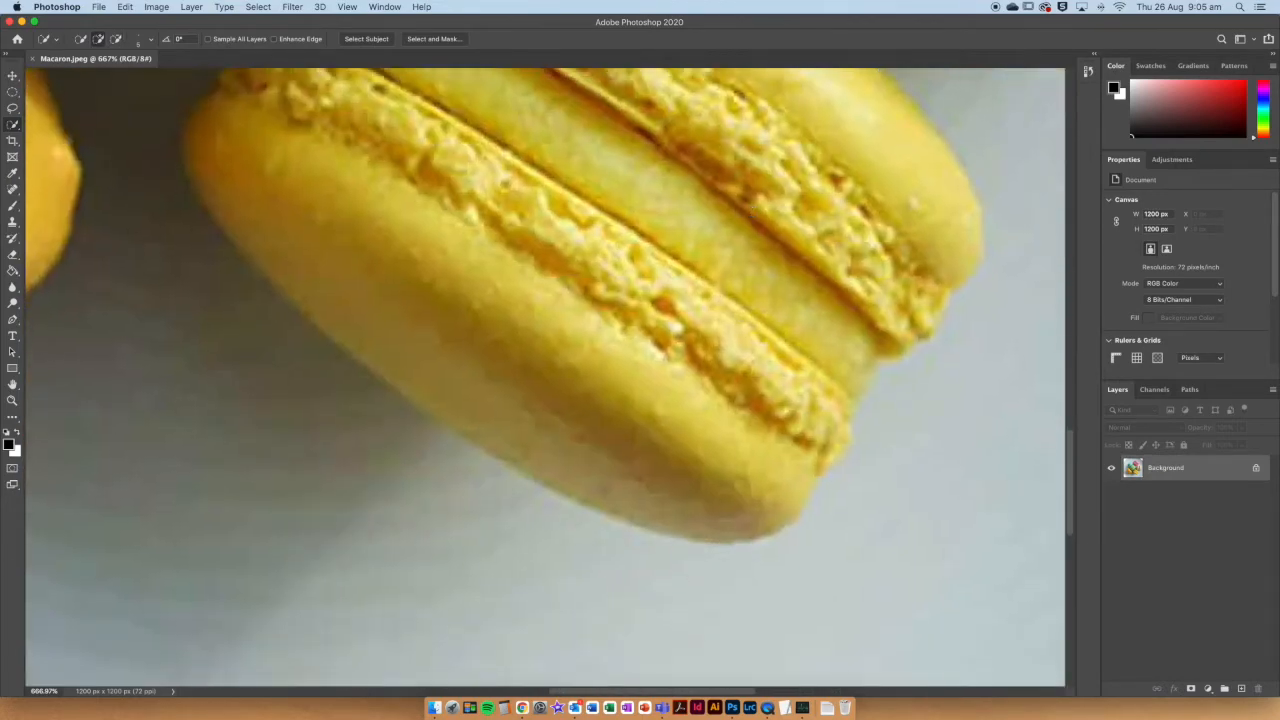
pyautogui.scroll(4, 337, 486)
pyautogui.press('super+0')
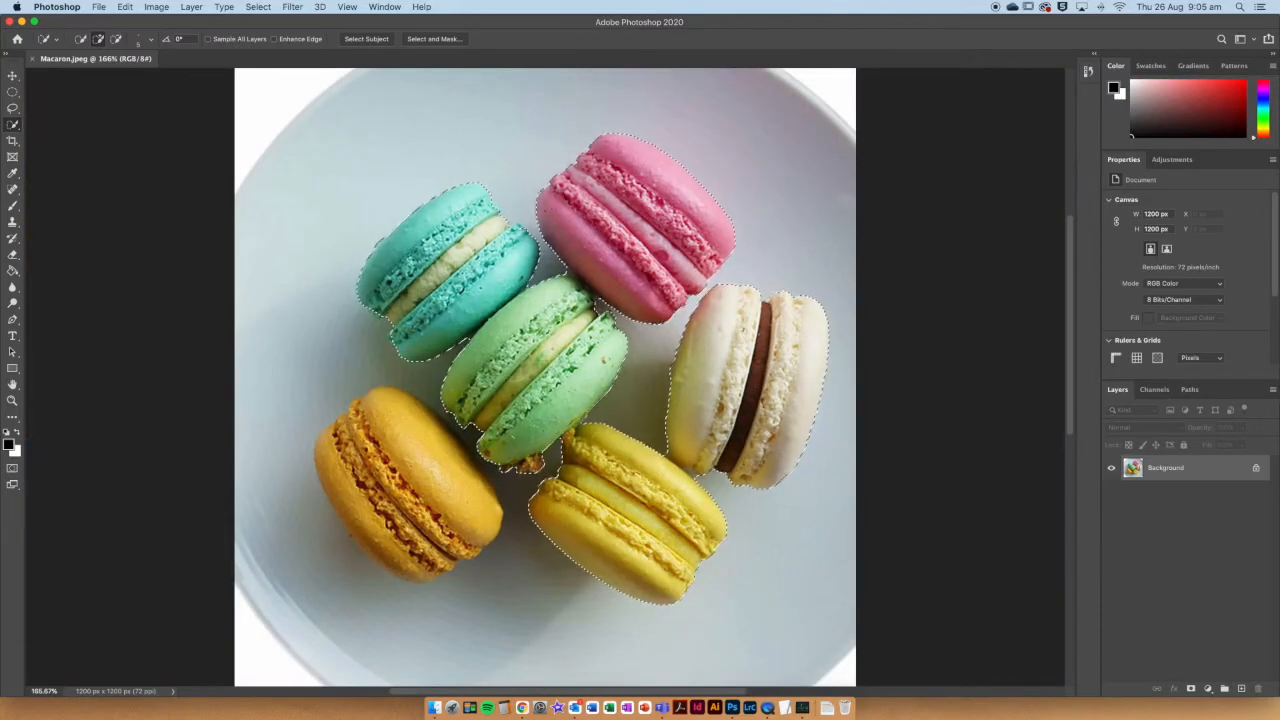
# Invert the selection to the background and invert it back to the five macarons.
pyautogui.scroll(1, 553, 352)
pyautogui.rightClick(553, 352)
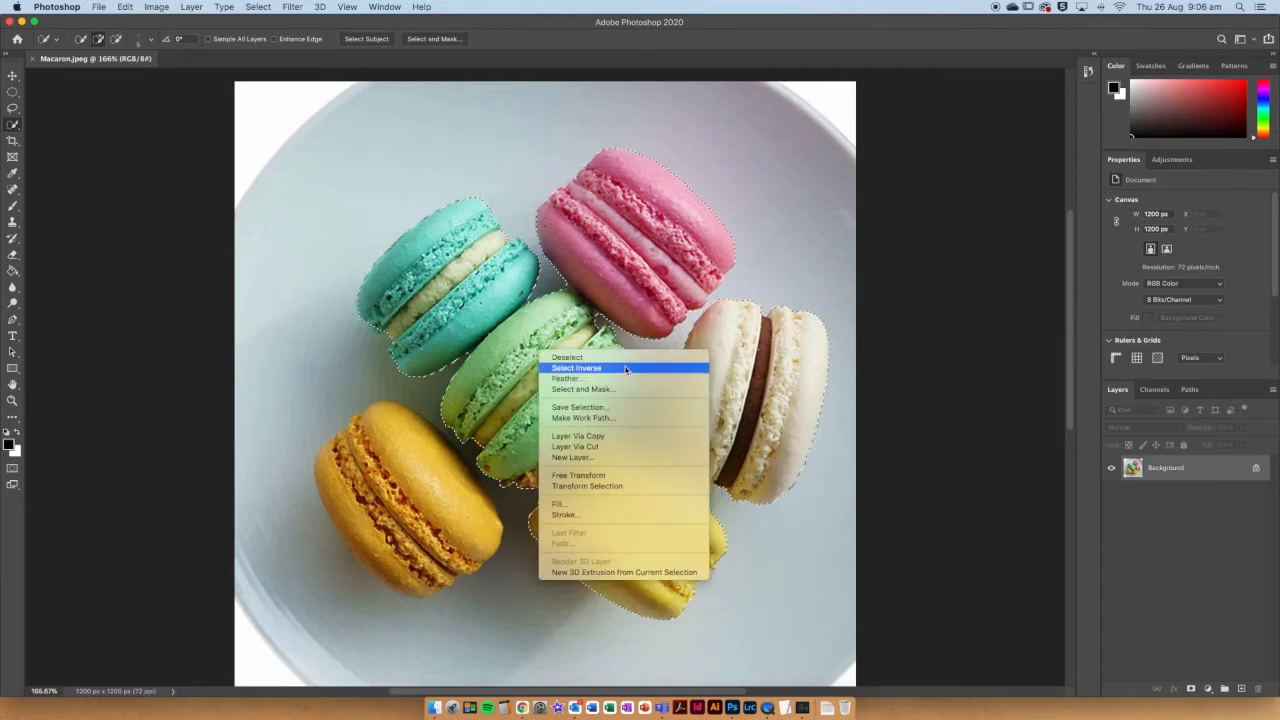
pyautogui.click(625, 370)
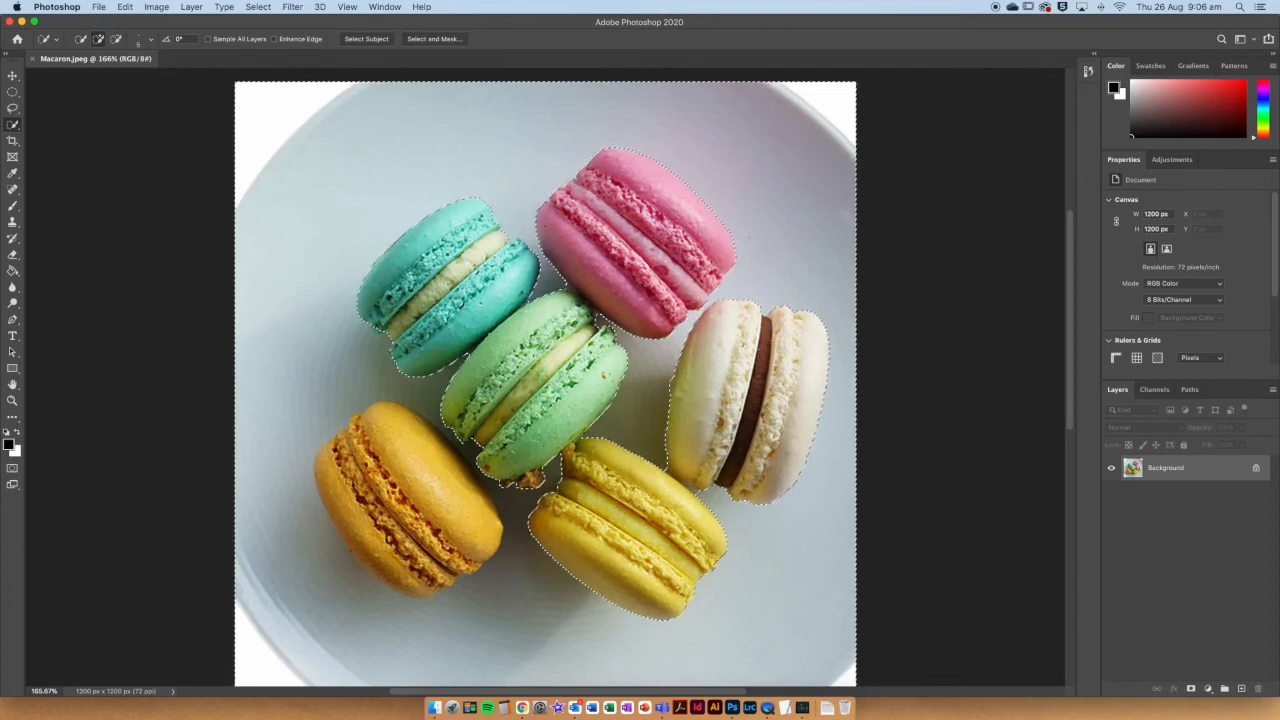
pyautogui.rightClick(538, 363)
pyautogui.click(627, 381)
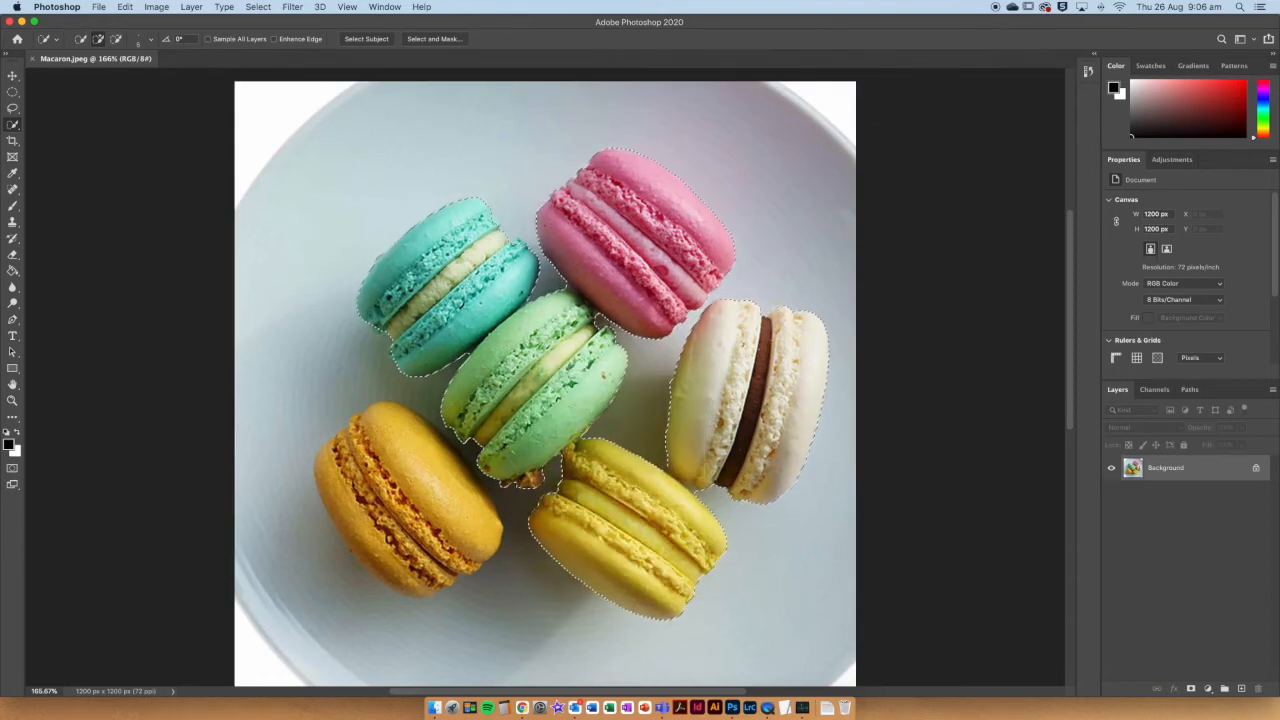
# Save the macaron selection as a new channel named Macrons in Macaron.jpeg.
pyautogui.rightClick(522, 378)
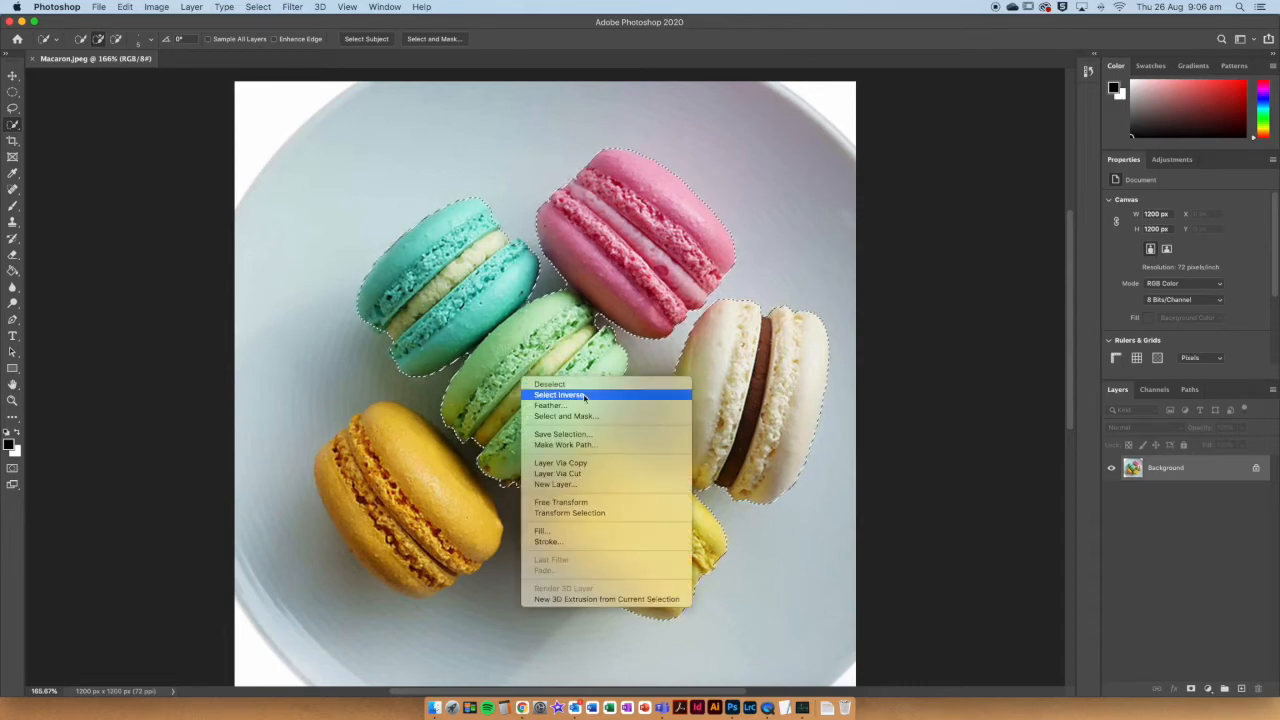
pyautogui.click(637, 435)
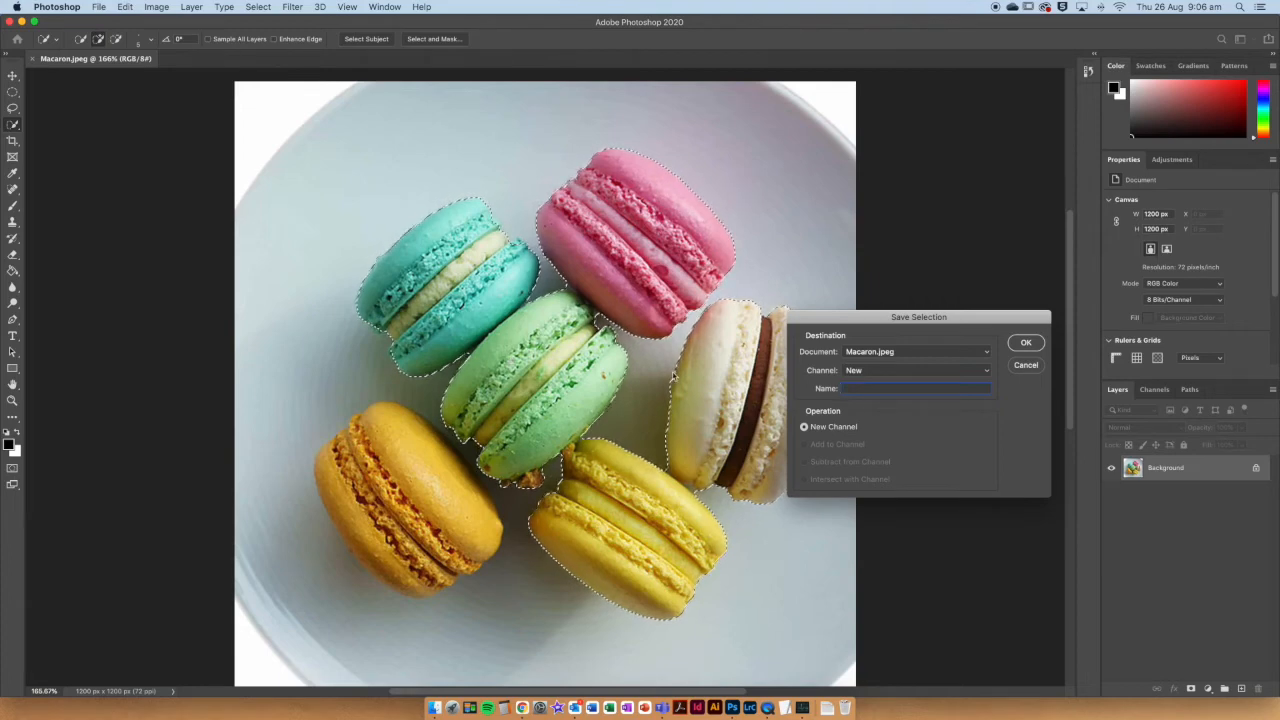
pyautogui.moveTo(846, 316); pyautogui.dragTo(723, 289)
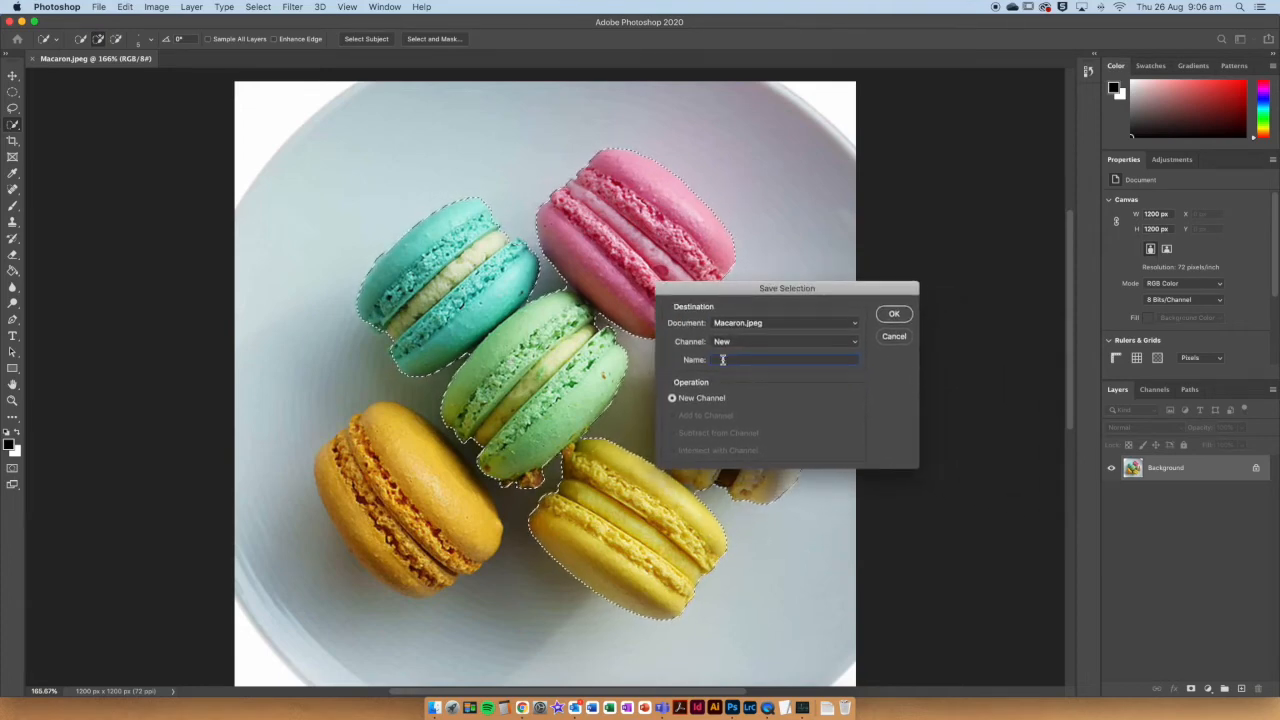
pyautogui.write('Macro')
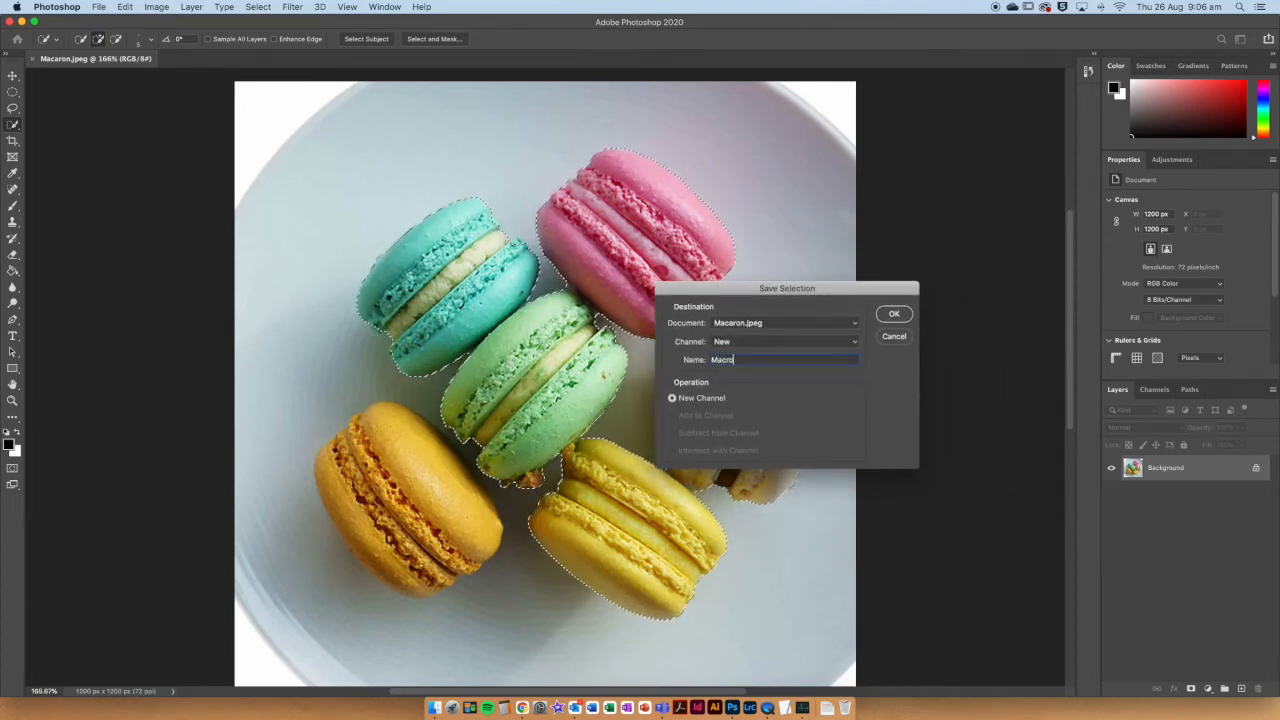
pyautogui.write('ns')
pyautogui.click(843, 342)
pyautogui.click(843, 342)
pyautogui.click(892, 315)
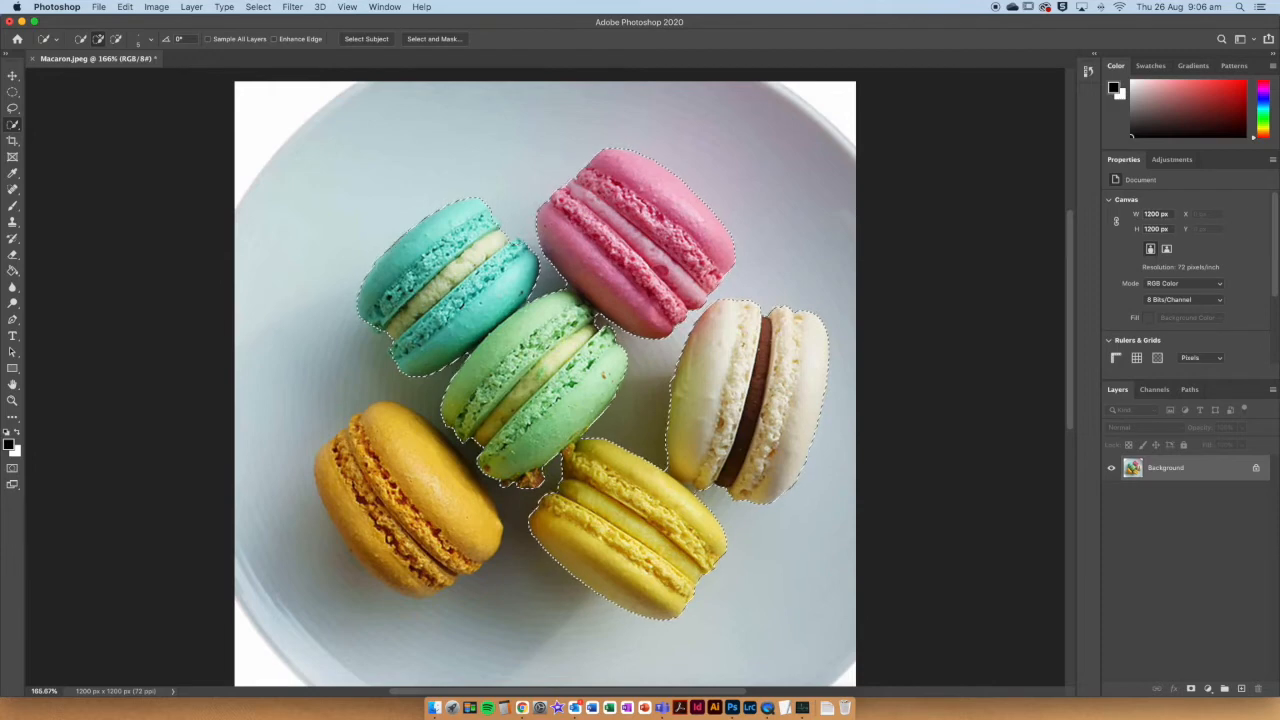
# Deselect the macarons and load the saved Macrons channel of Macaron.jpeg as a new selection.
pyautogui.rightClick(543, 332)
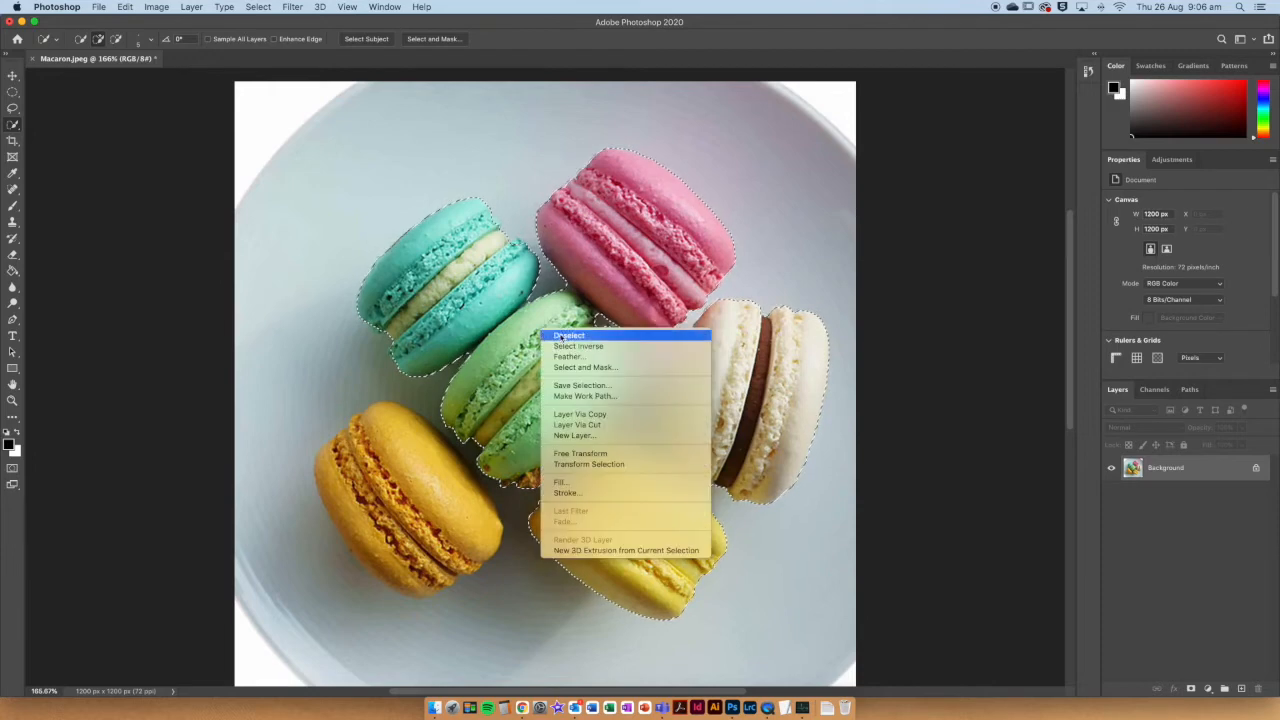
pyautogui.click(618, 337)
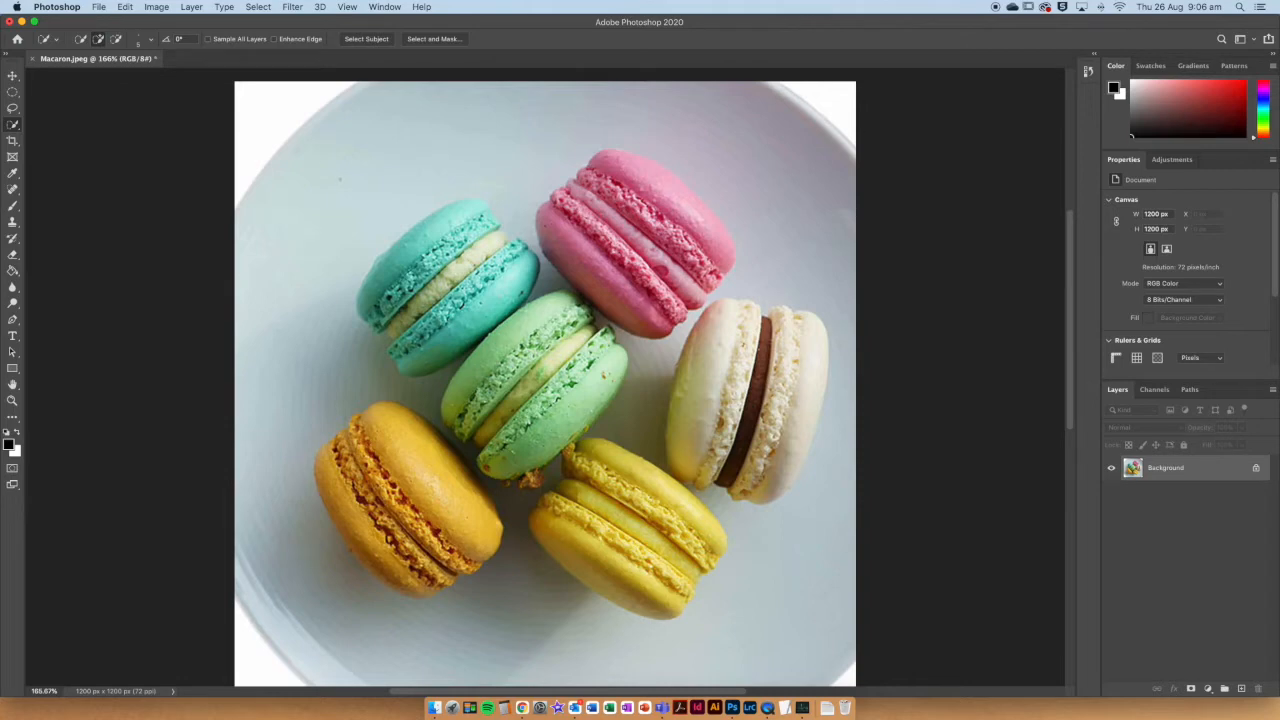
pyautogui.click(259, 8)
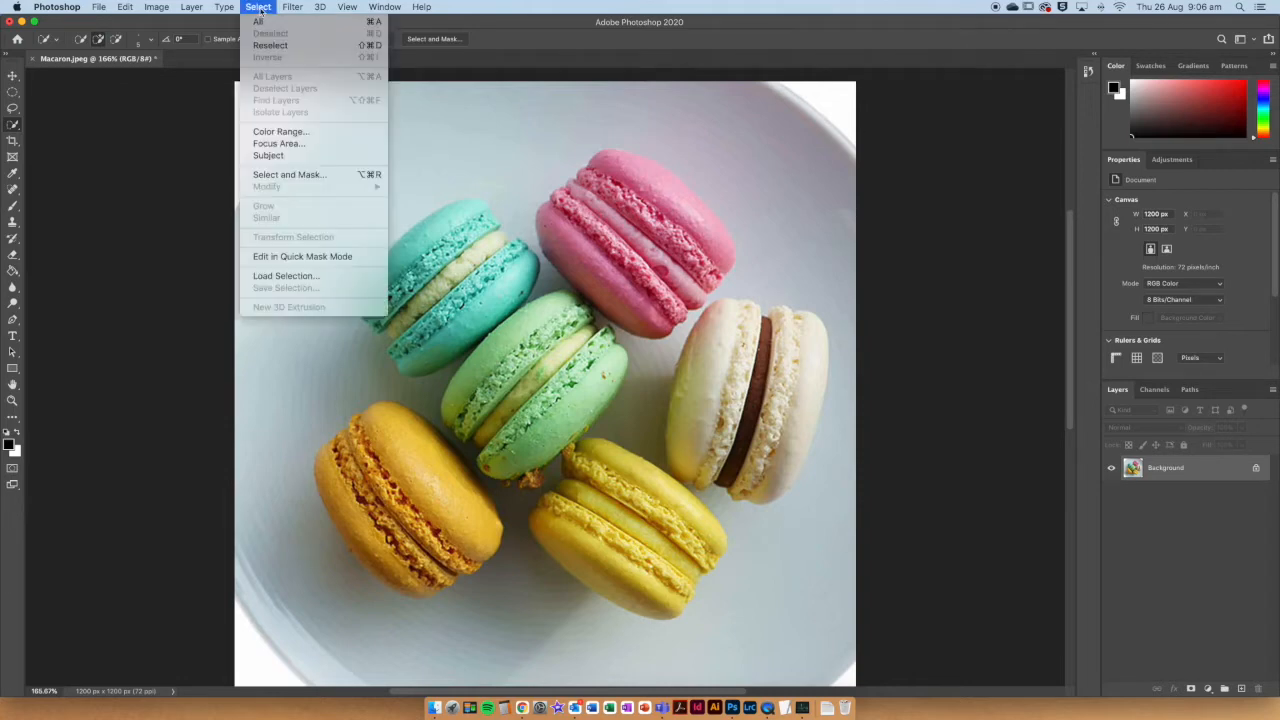
pyautogui.click(320, 279)
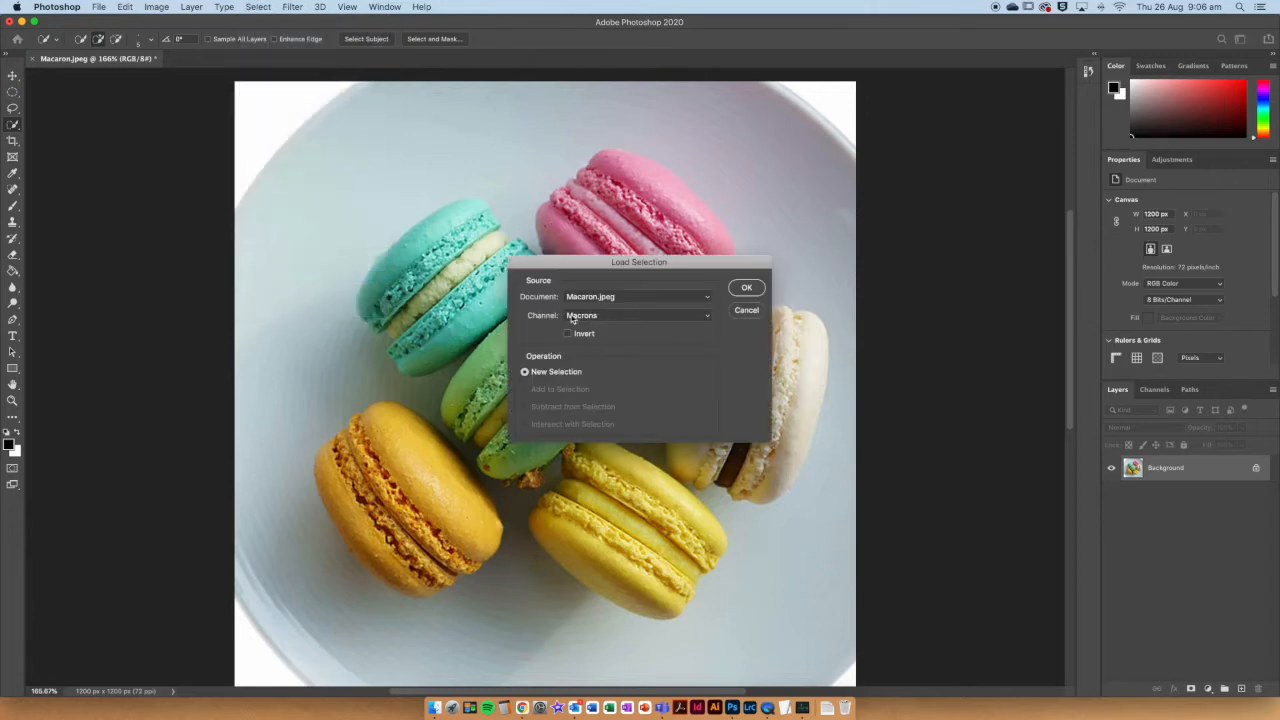
pyautogui.click(652, 321)
pyautogui.click(655, 322)
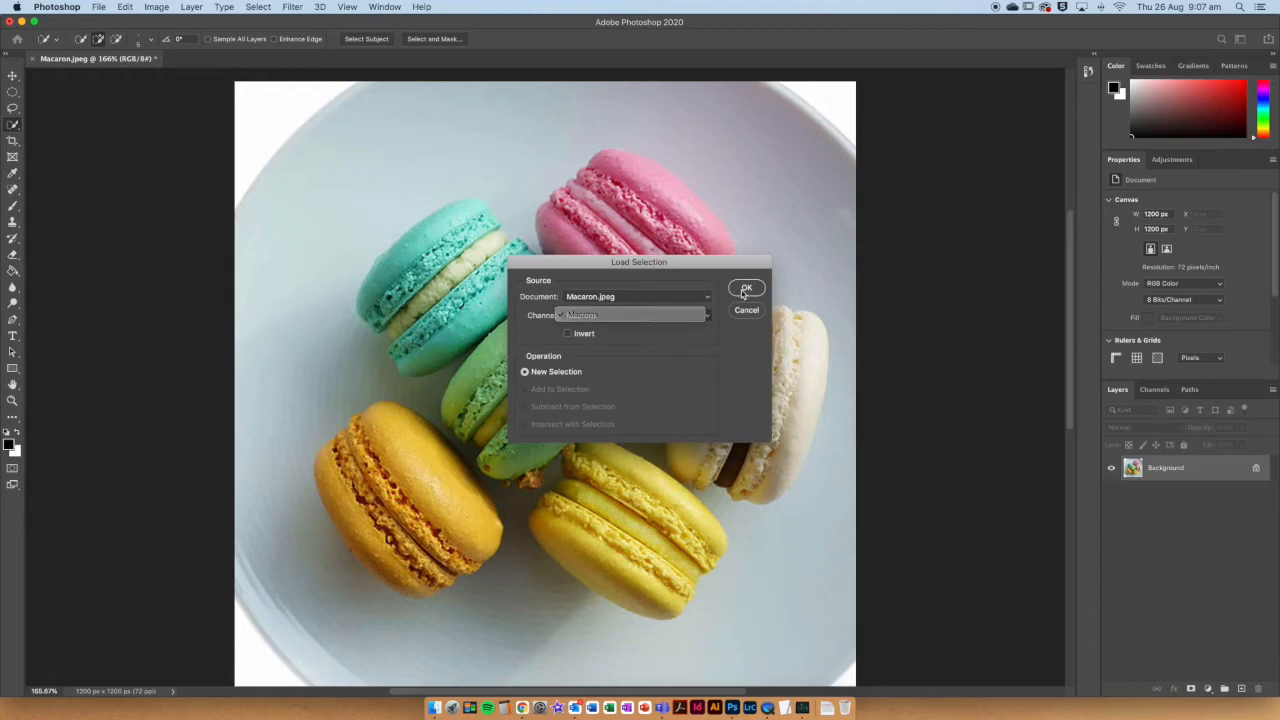
pyautogui.click(745, 289)
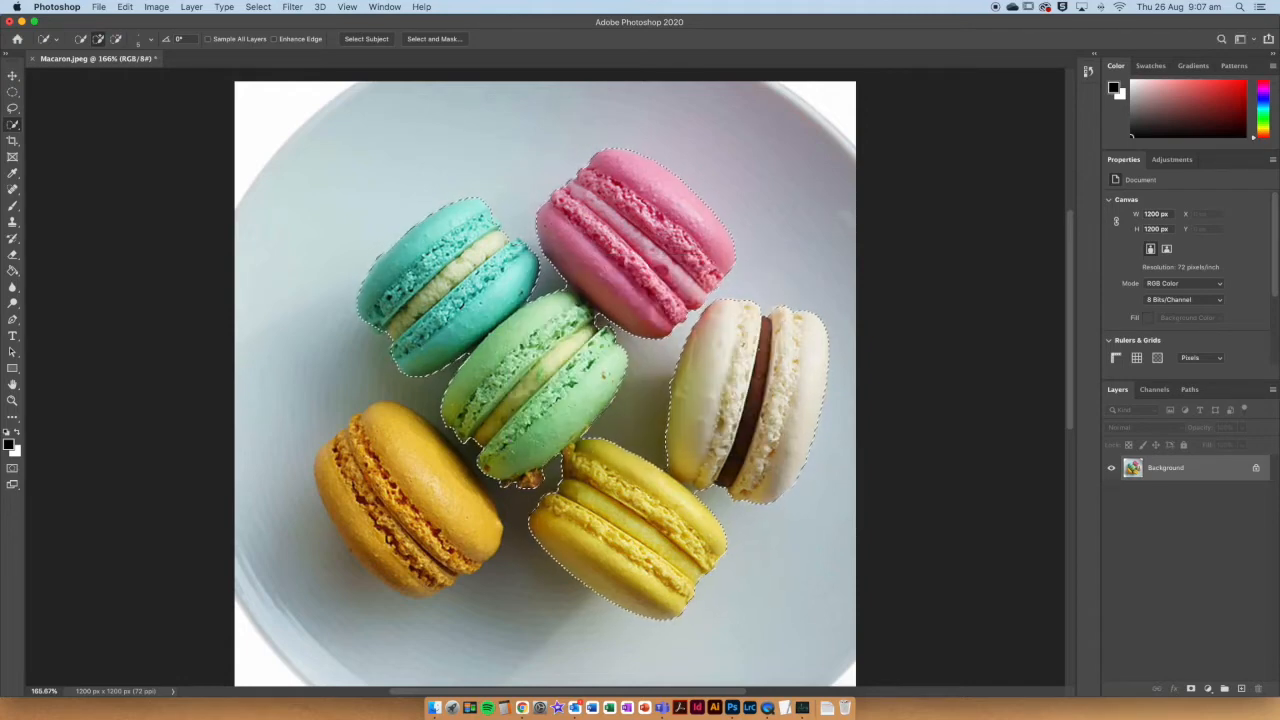
# Copy the five selected macarons onto a new layer and toggle the Background layer's visibility to check the copy.
pyautogui.rightClick(539, 363)
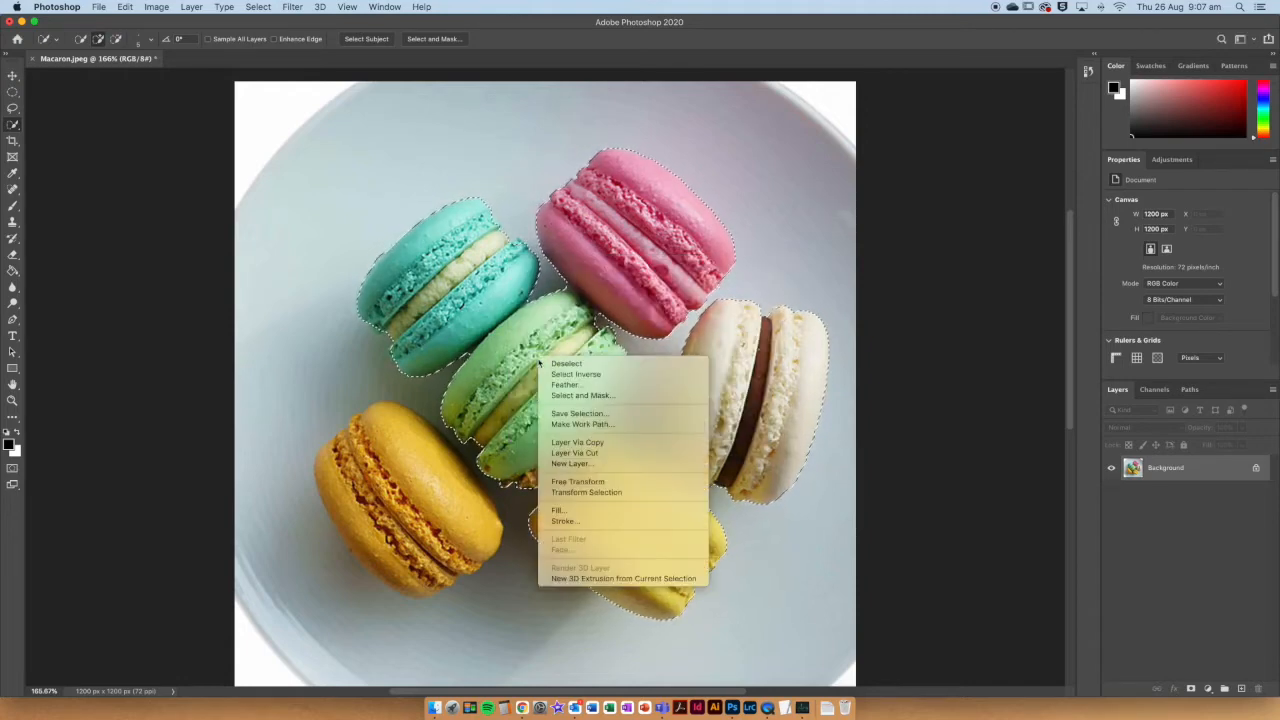
pyautogui.click(624, 446)
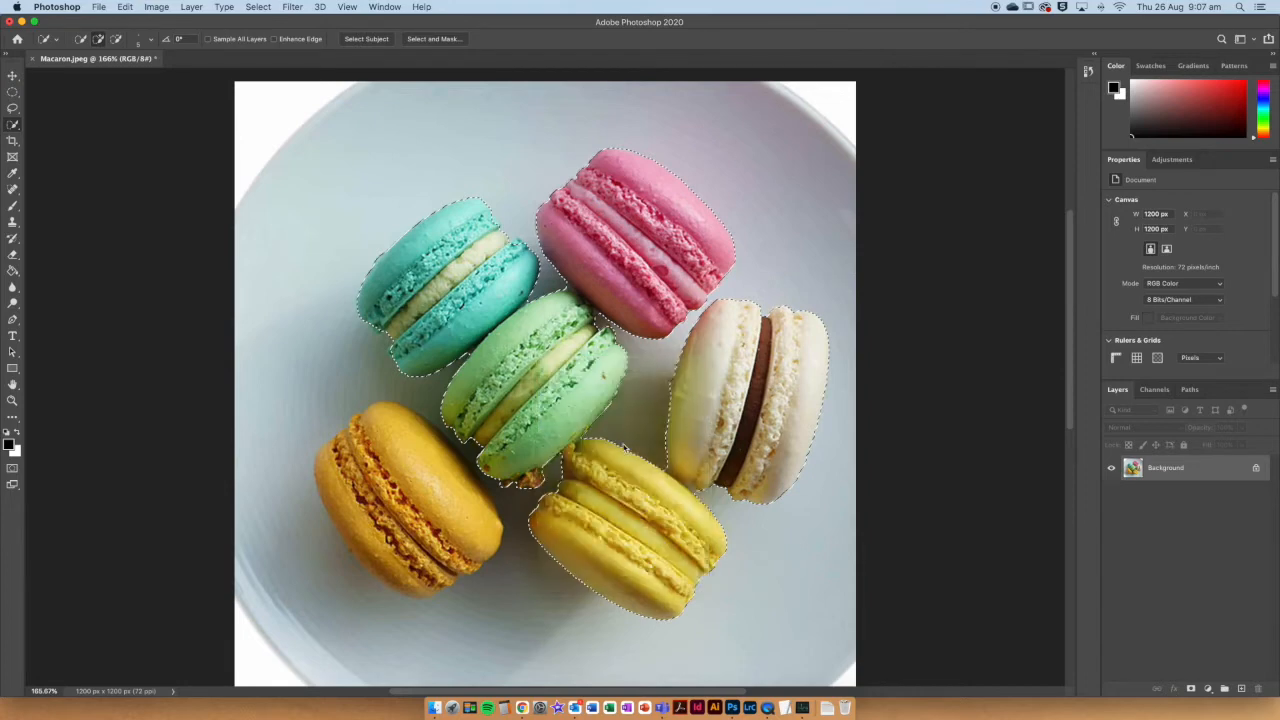
pyautogui.click(1112, 494)
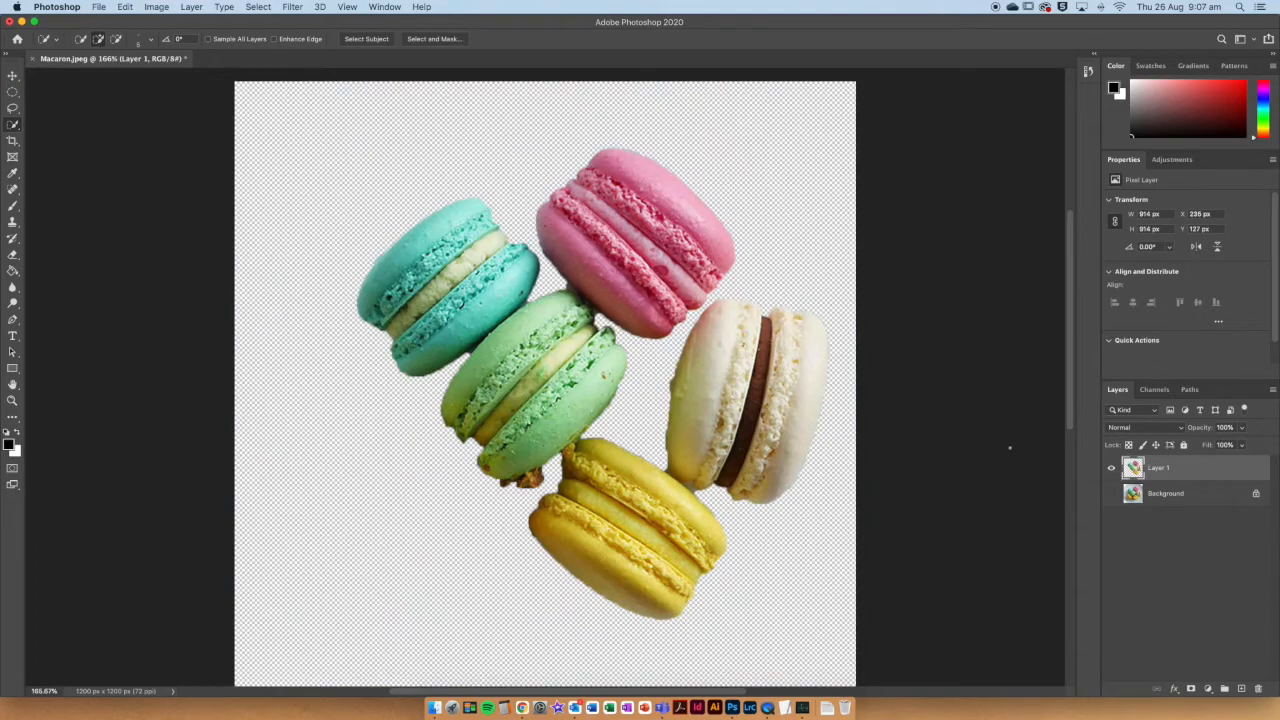
pyautogui.click(1111, 494)
# Undo the layer copy to get back to the single Background layer with the macarons selected.
pyautogui.press('super+z')
pyautogui.press('super+z')
pyautogui.press('super+z')
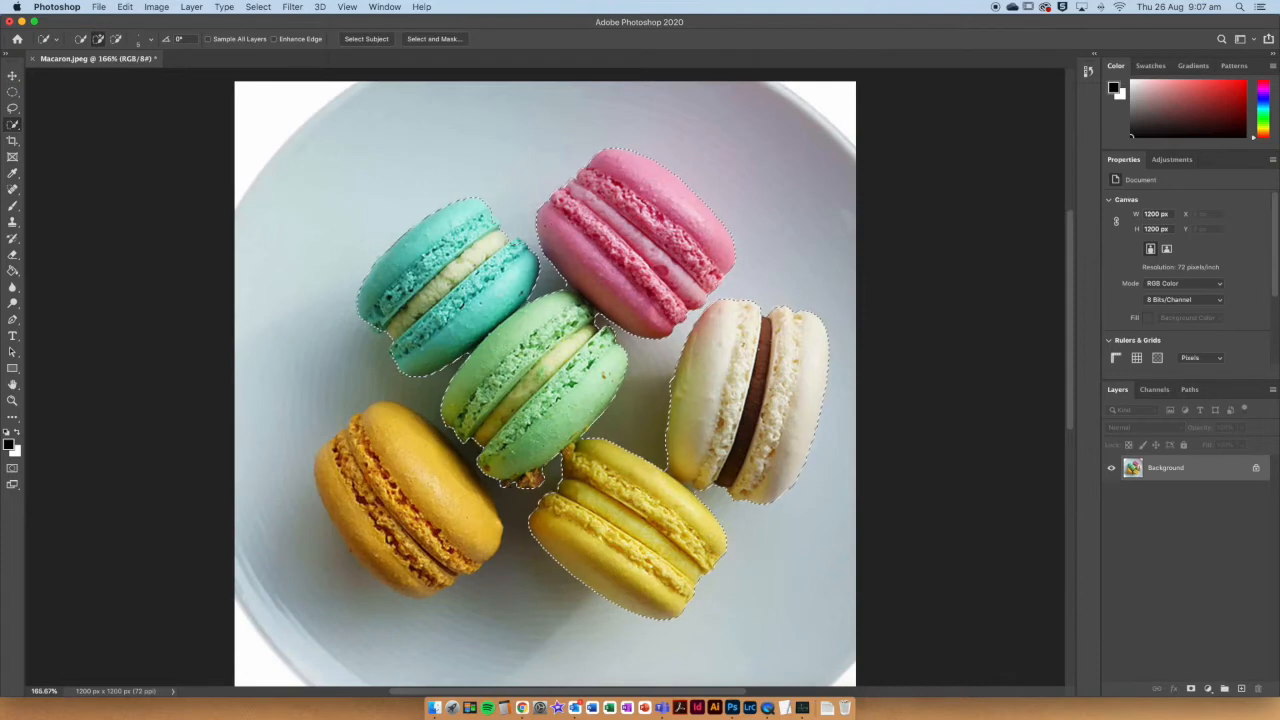
# Cut the five selected macarons onto a new layer and display only the Background layer.
pyautogui.rightClick(542, 344)
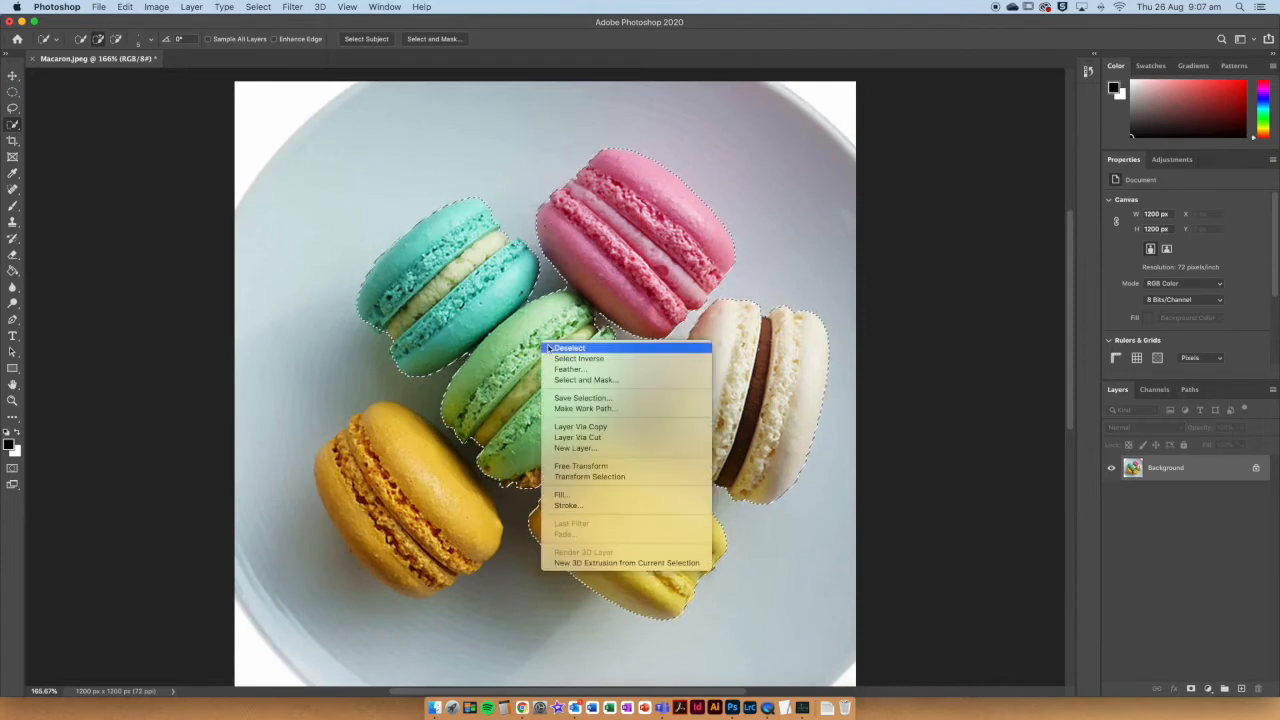
pyautogui.click(608, 438)
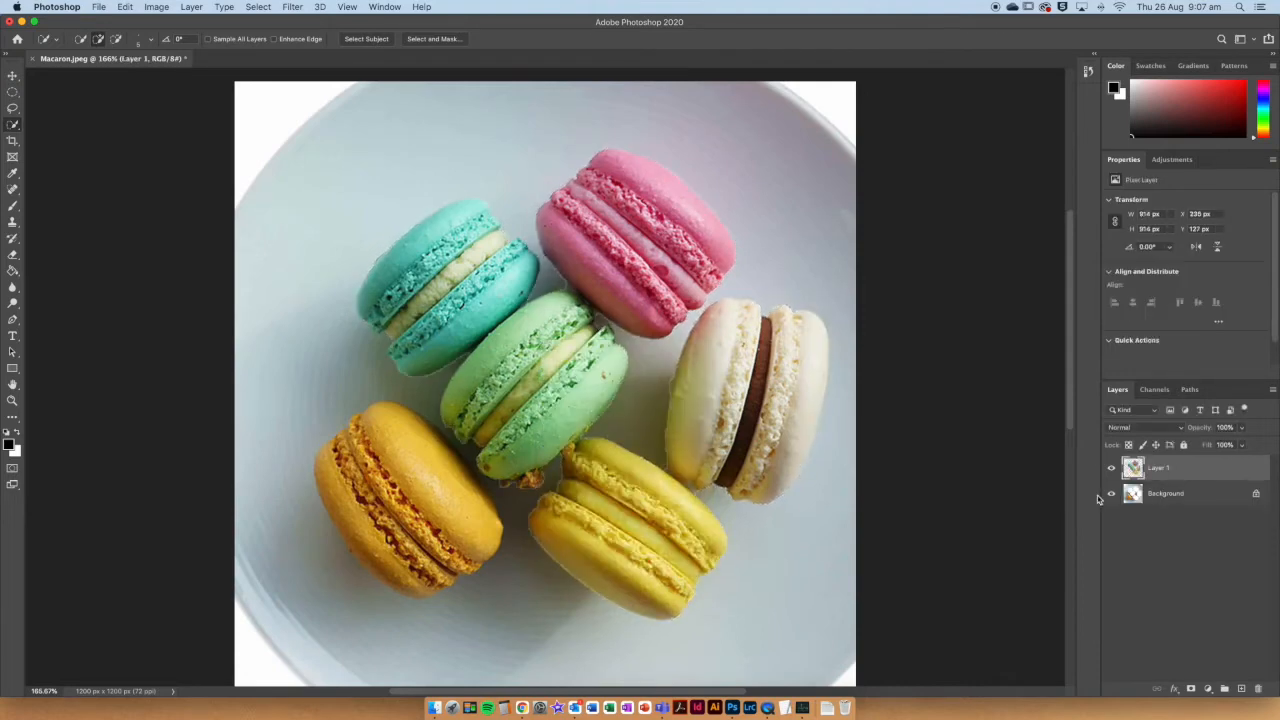
pyautogui.click(1112, 494)
pyautogui.click(1111, 468)
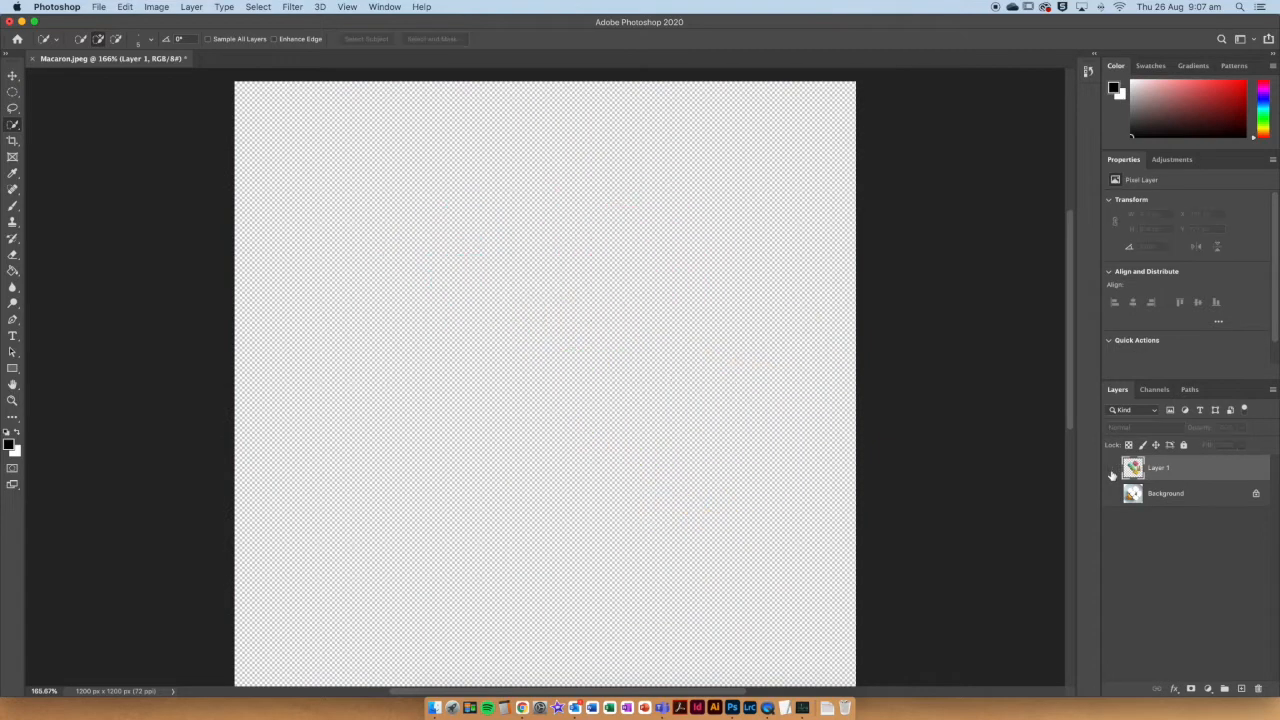
pyautogui.click(1112, 494)
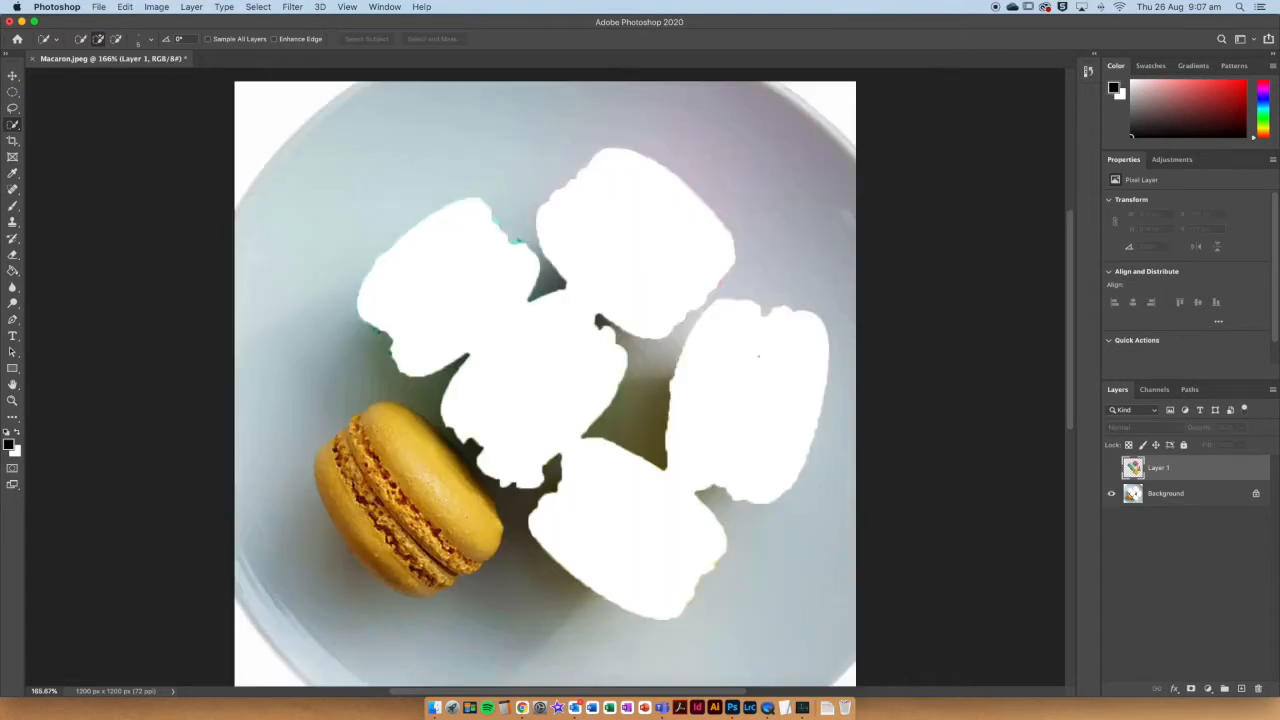
# Show Layer 1 again, make it the active layer and hide the Background to view the cut macarons alone.
pyautogui.click(1192, 498)
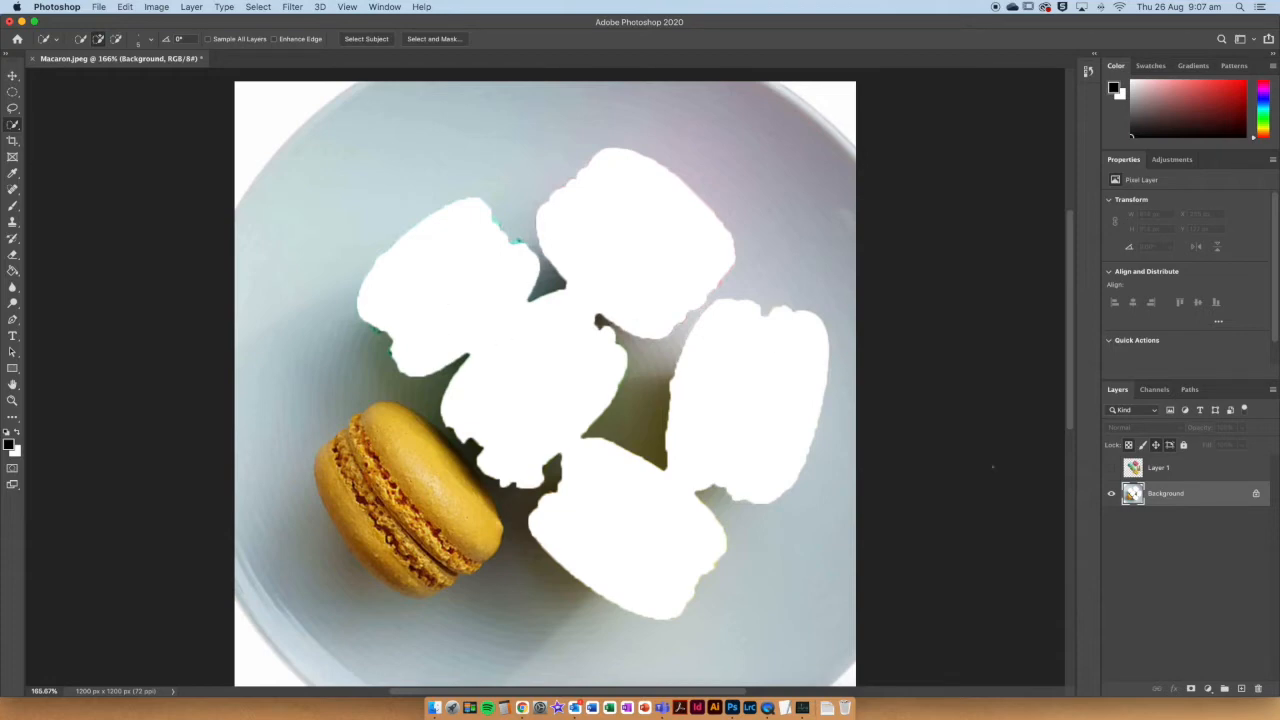
pyautogui.click(1111, 468)
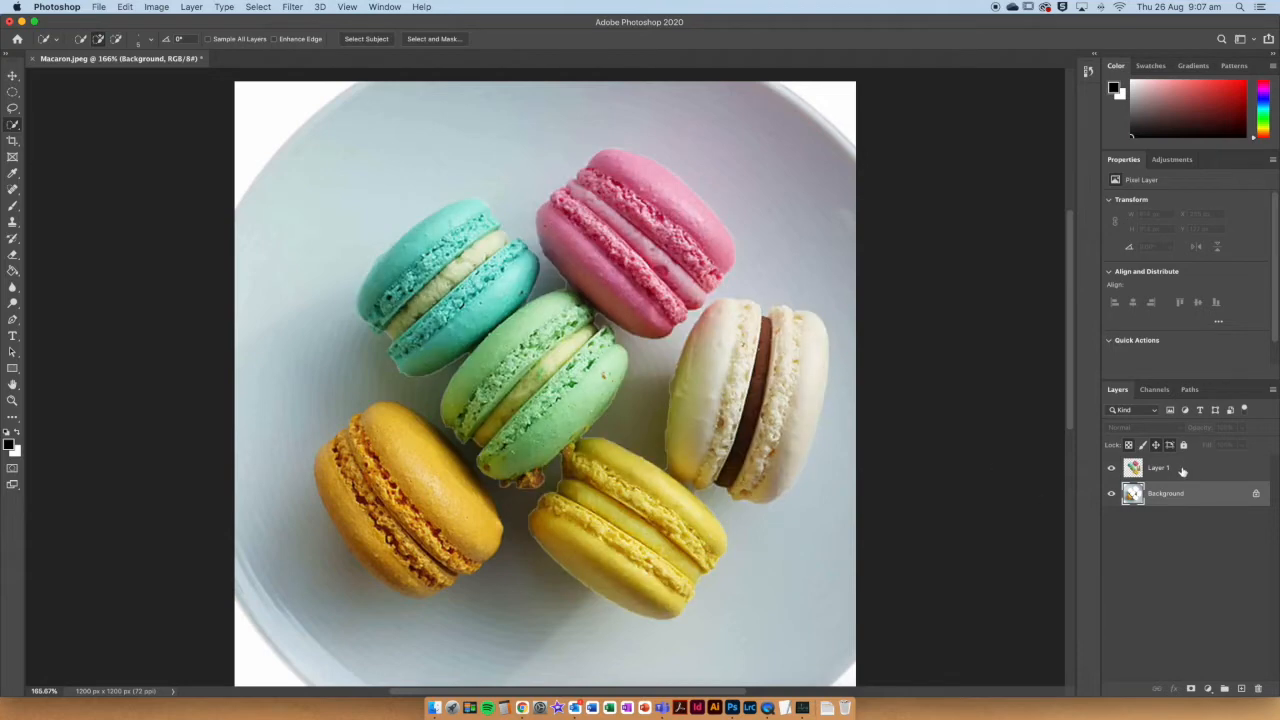
pyautogui.click(1183, 471)
pyautogui.click(1112, 494)
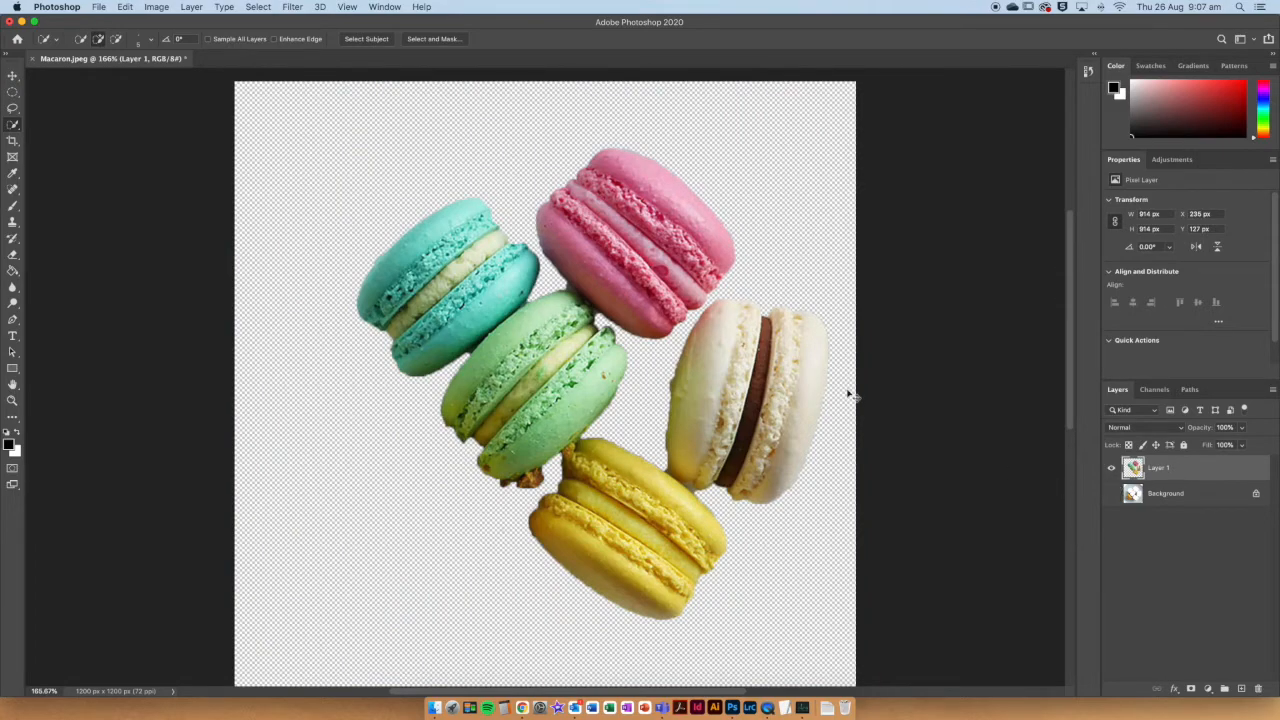
# Undo the visibility changes and the layer cut, back to the active macaron selection on the Background.
pyautogui.press('super+z')
pyautogui.press('super+z')
pyautogui.press('super+z')
pyautogui.press('super+z')
pyautogui.press('super+z')
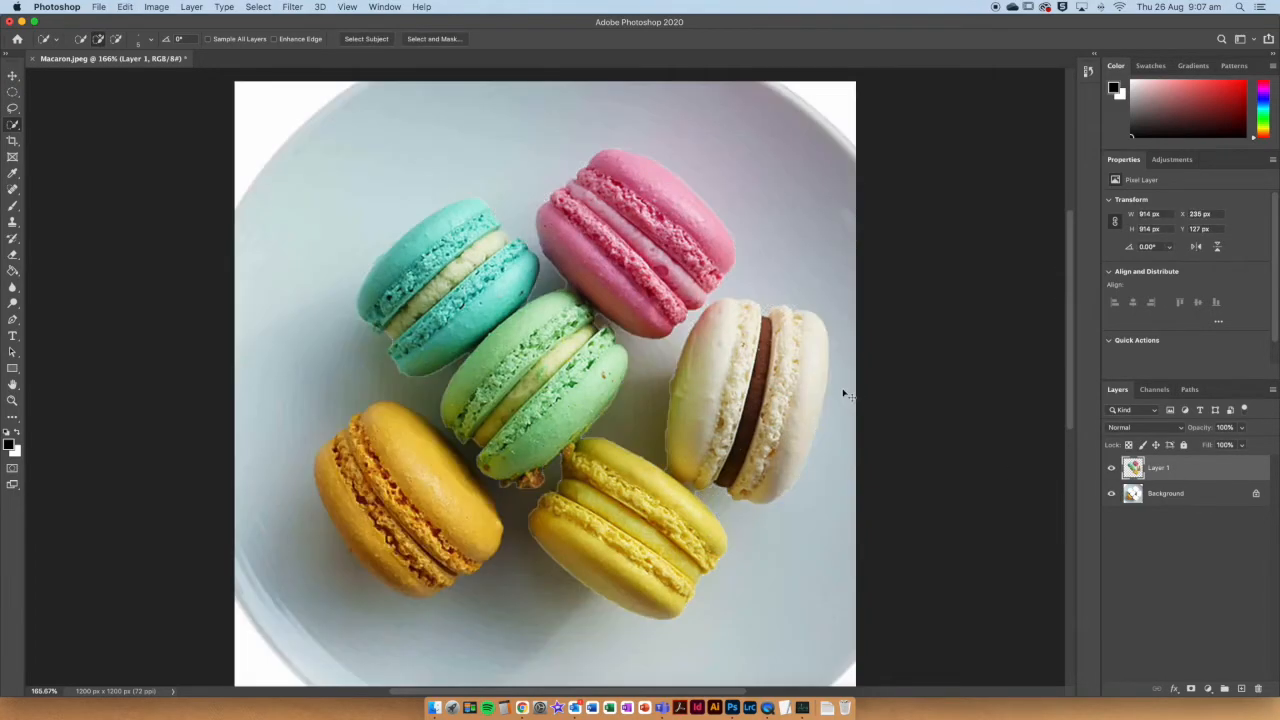
pyautogui.press('super+z')
# Free Transform the selected macarons with a clockwise rotation of about 47°, undo the rotation and cancel the transform.
pyautogui.rightClick(545, 341)
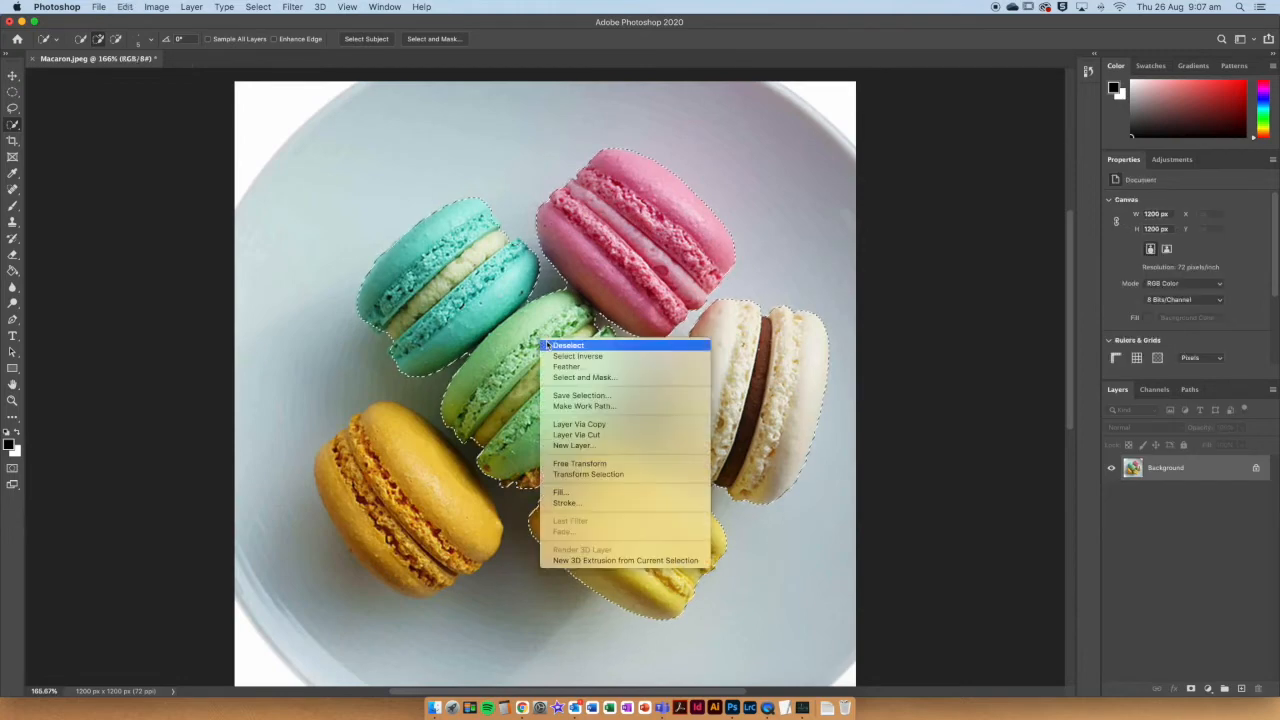
pyautogui.click(680, 464)
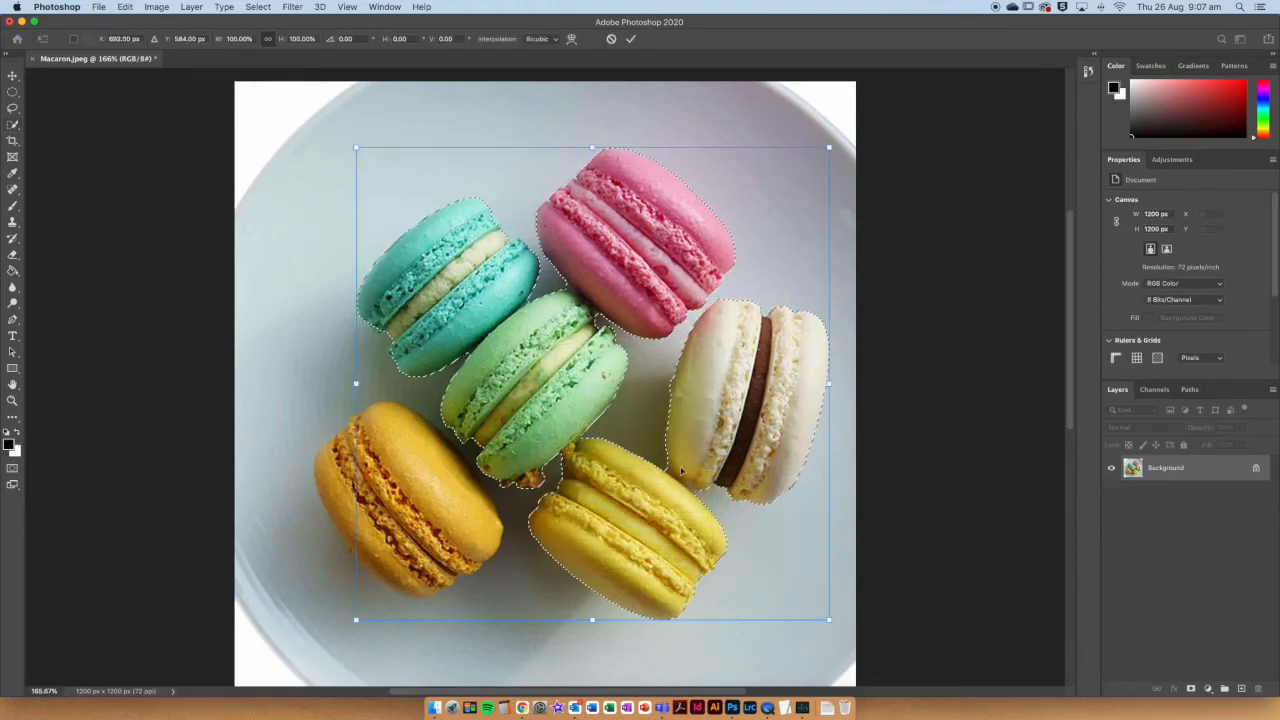
pyautogui.moveTo(838, 147); pyautogui.dragTo(960, 390)
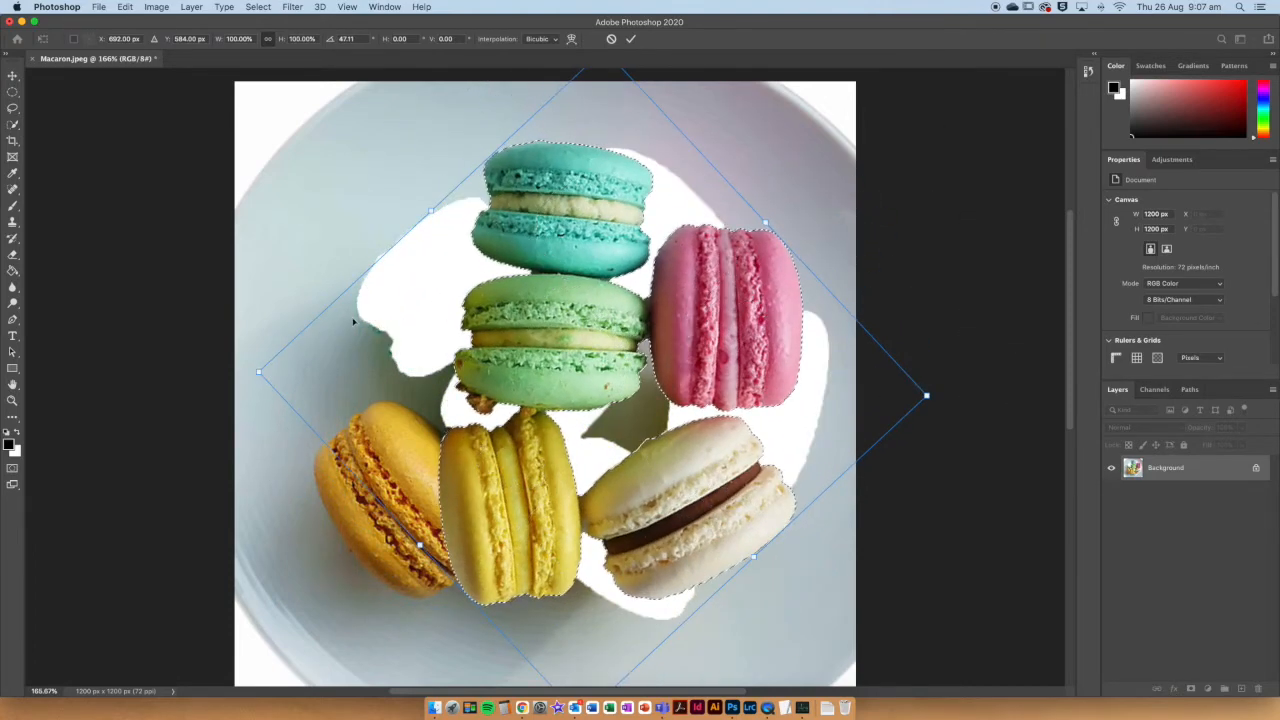
pyautogui.press('super+z')
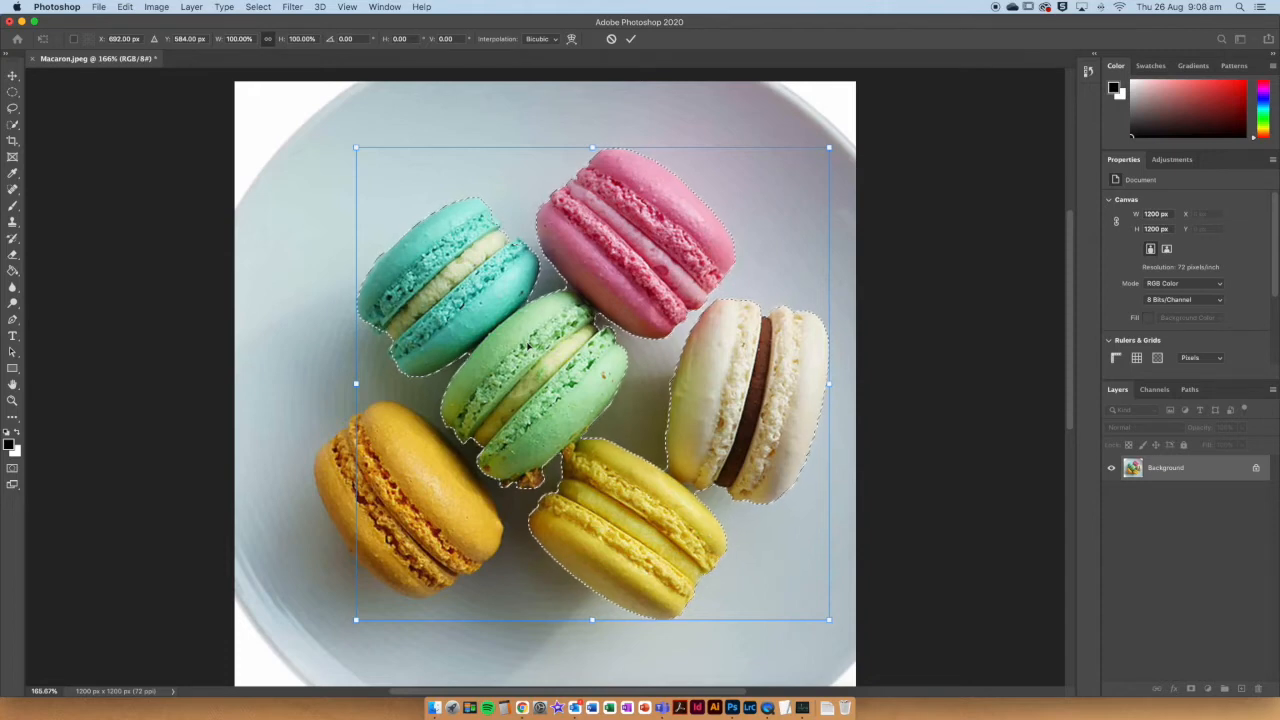
pyautogui.press('Escape')
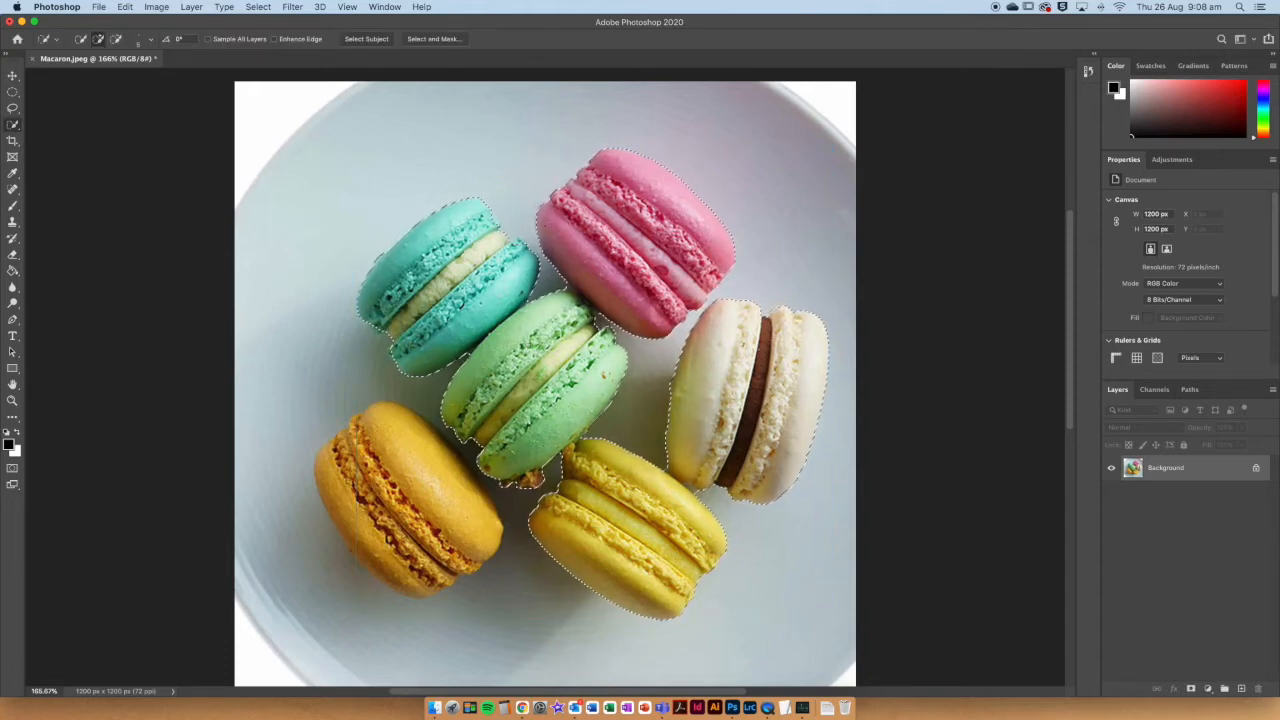
# Deselect the macarons and switch to the Magic Wand tool.
pyautogui.press('super+d')
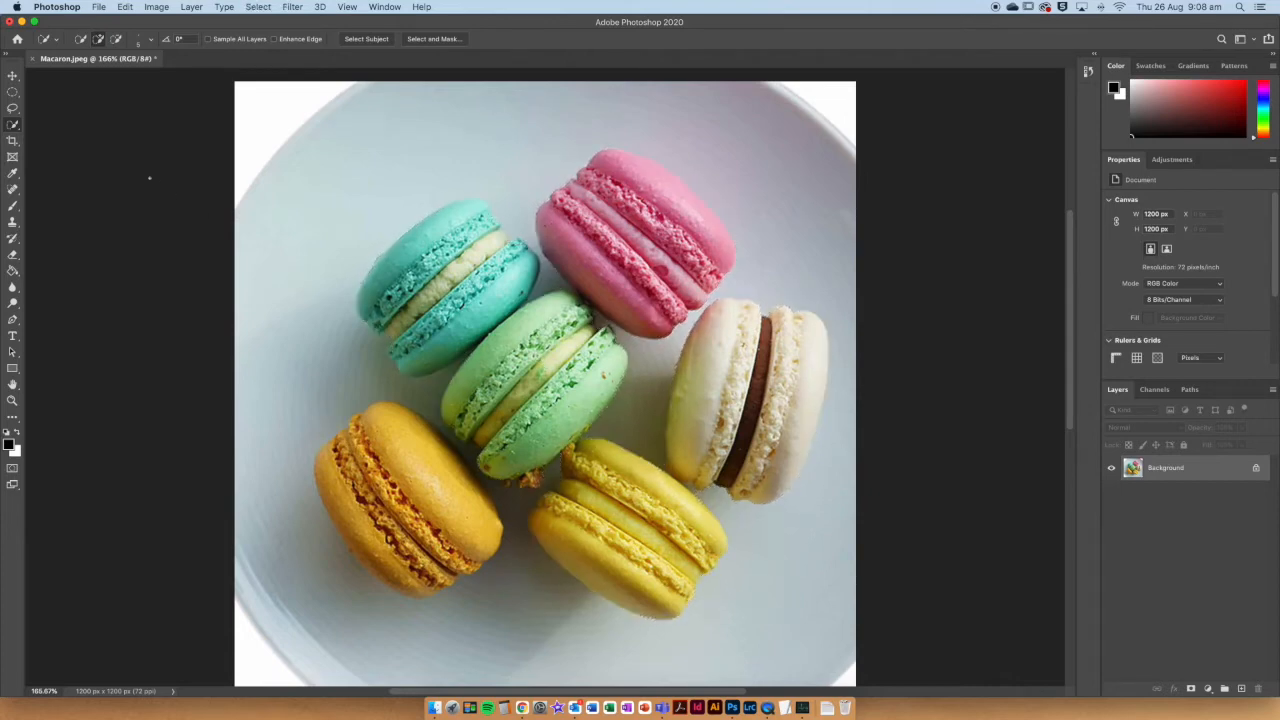
pyautogui.click(13, 127)
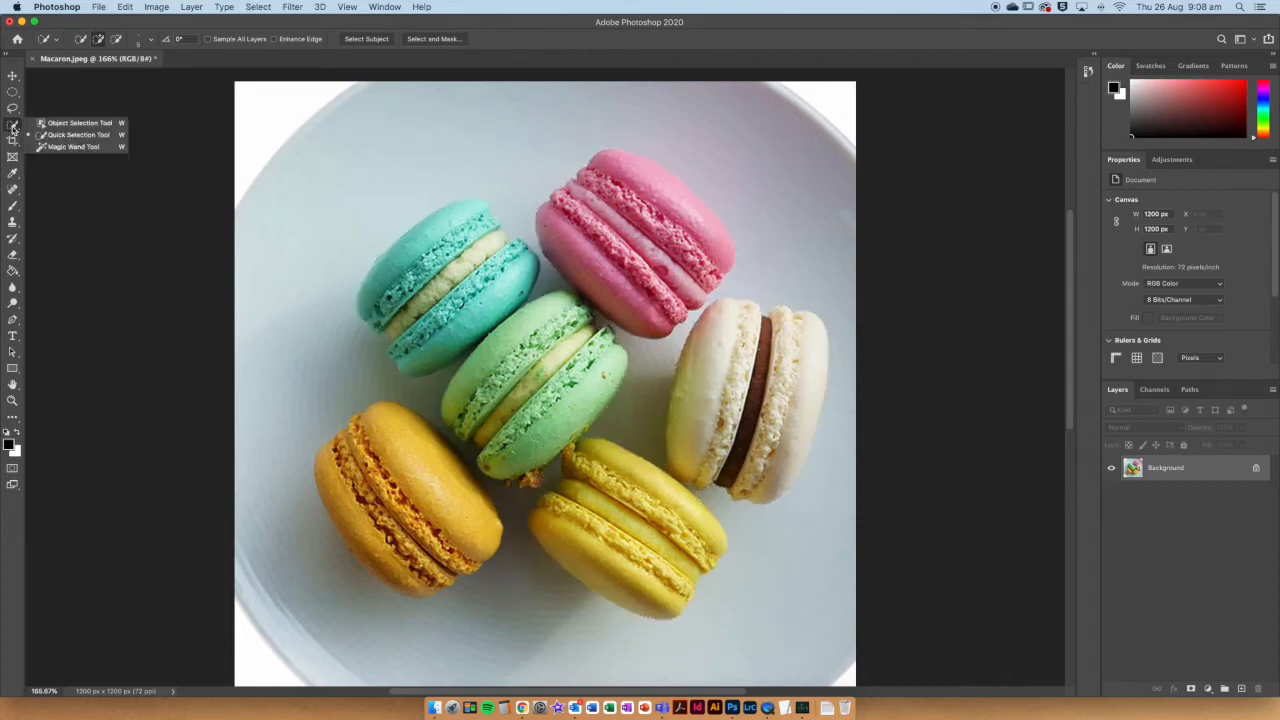
pyautogui.click(98, 148)
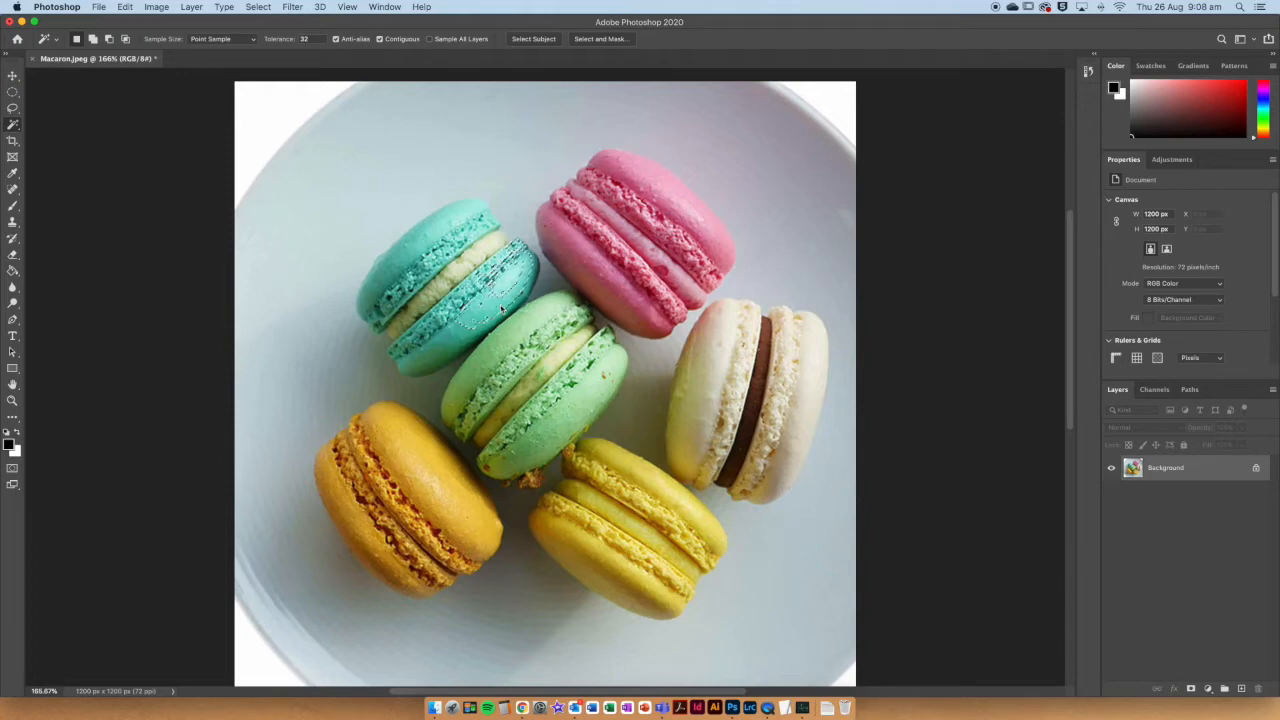
# Select similar-coloured areas with the Magic Wand, combining regions of the teal, pink, green and cream macarons.
pyautogui.click(435, 332)
pyautogui.hotkey('ctrl', 'd')
pyautogui.click(620, 285)
pyautogui.hotkey('ctrl', 'd')
pyautogui.keyDown('shift'); pyautogui.click(590, 276); pyautogui.keyUp('shift')
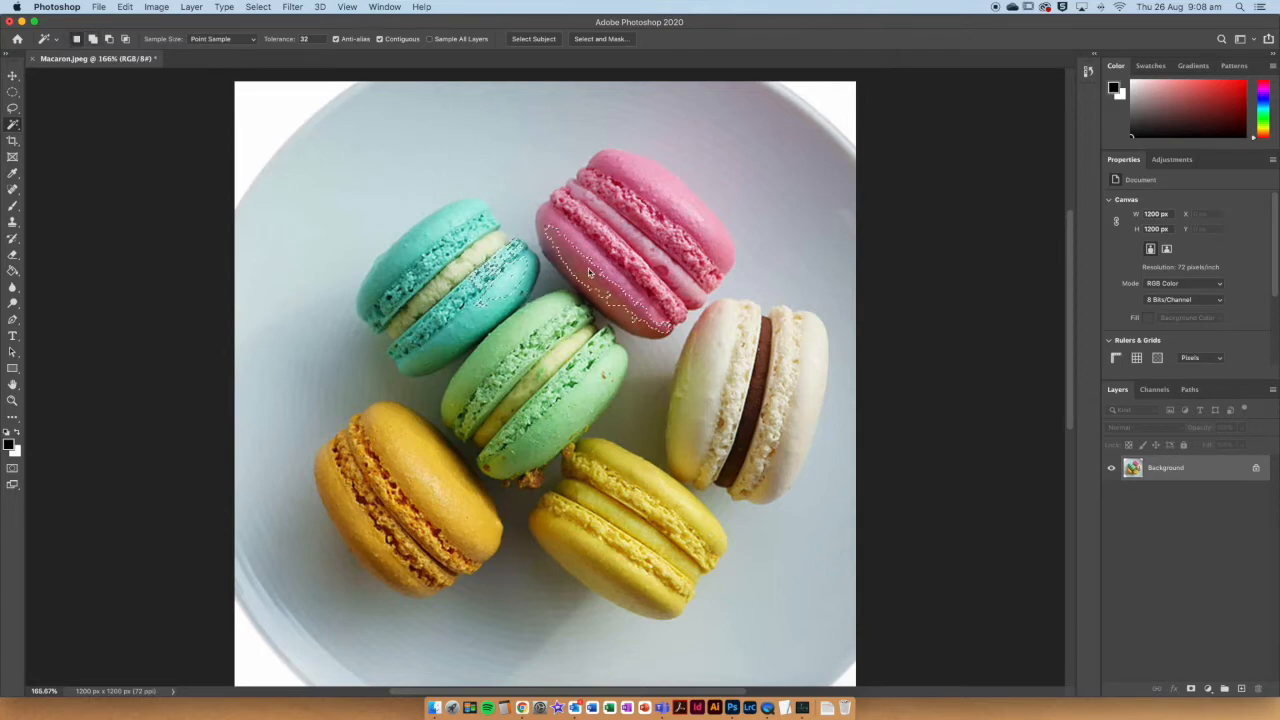
pyautogui.keyDown('shift'); pyautogui.click(505, 380); pyautogui.keyUp('shift')
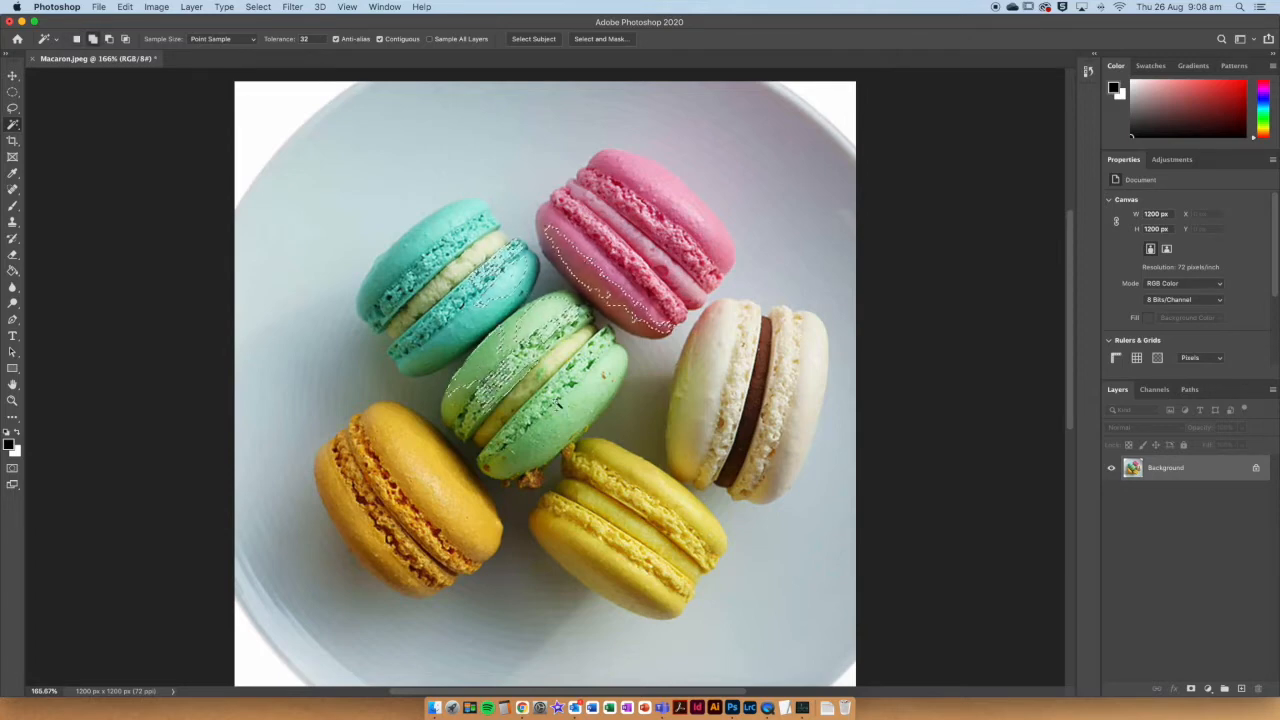
pyautogui.keyDown('shift'); pyautogui.click(718, 398); pyautogui.keyUp('shift')
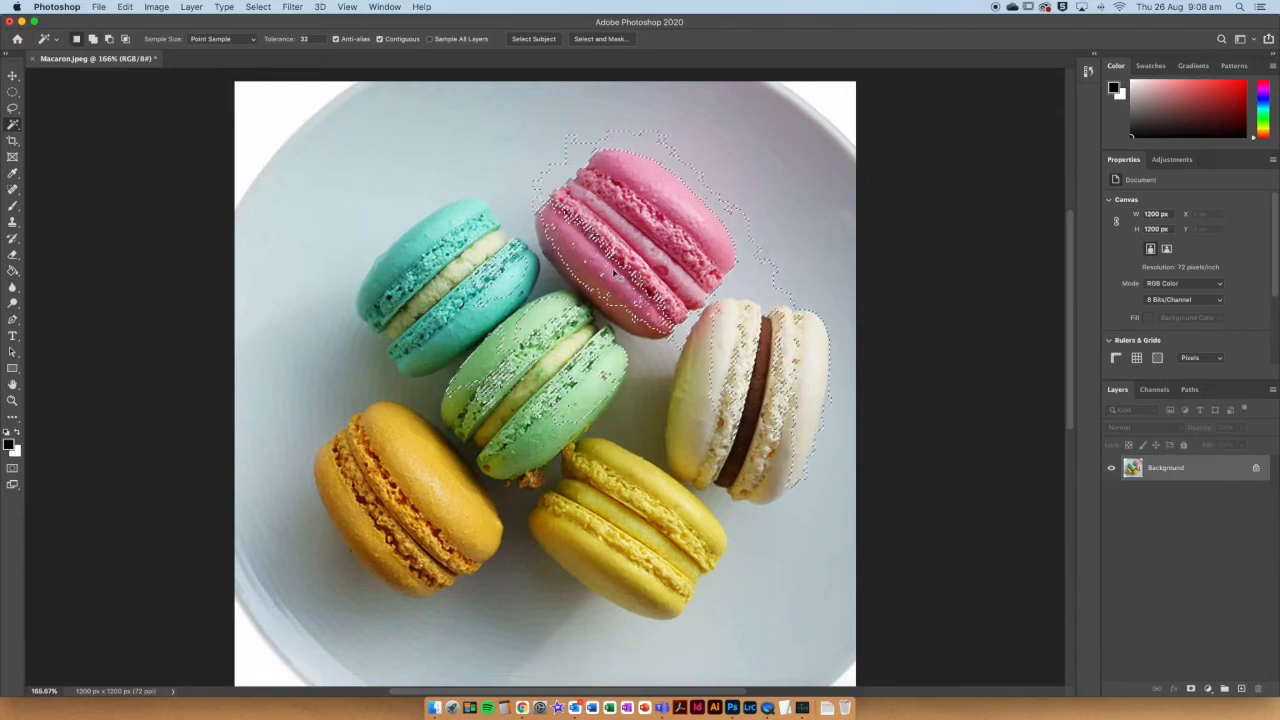
# Add the unselected patch of the green macaron's upper shell to the Magic Wand selection, working at 600% zoom.
pyautogui.press('super+plus')
pyautogui.press('super+plus')
pyautogui.press('super+plus')
pyautogui.press('super+plus')
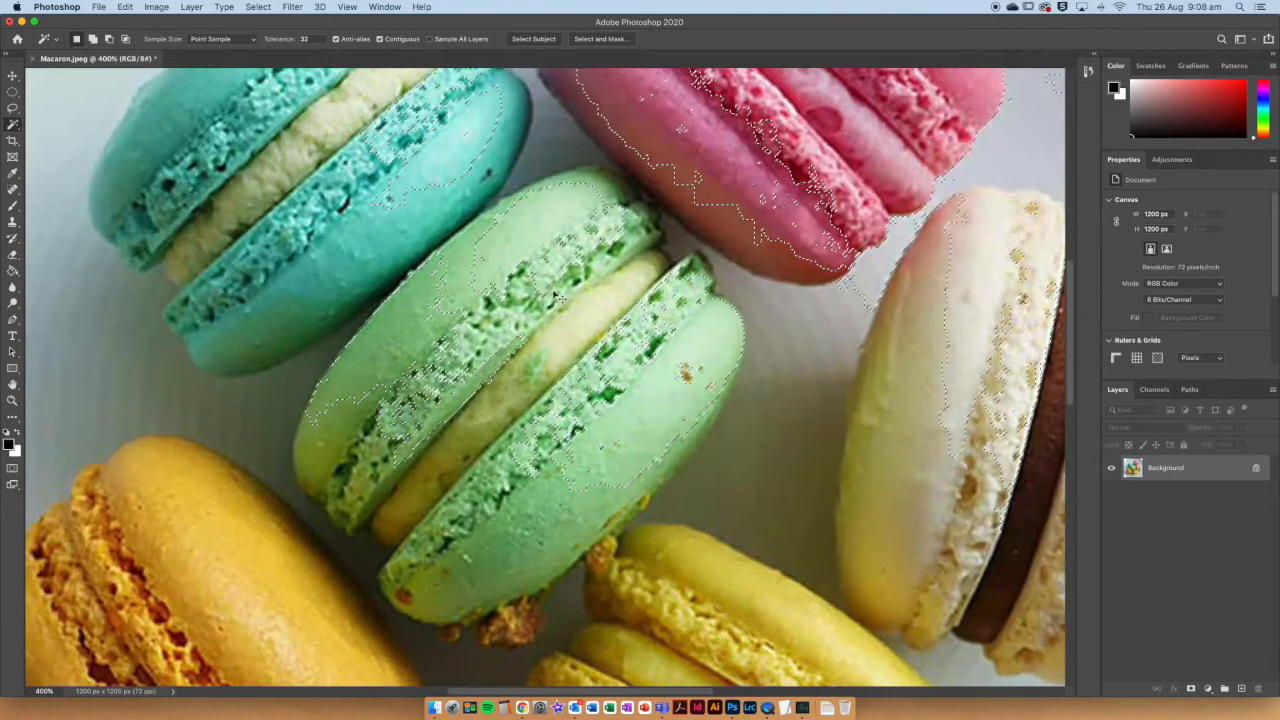
pyautogui.press('super+plus')
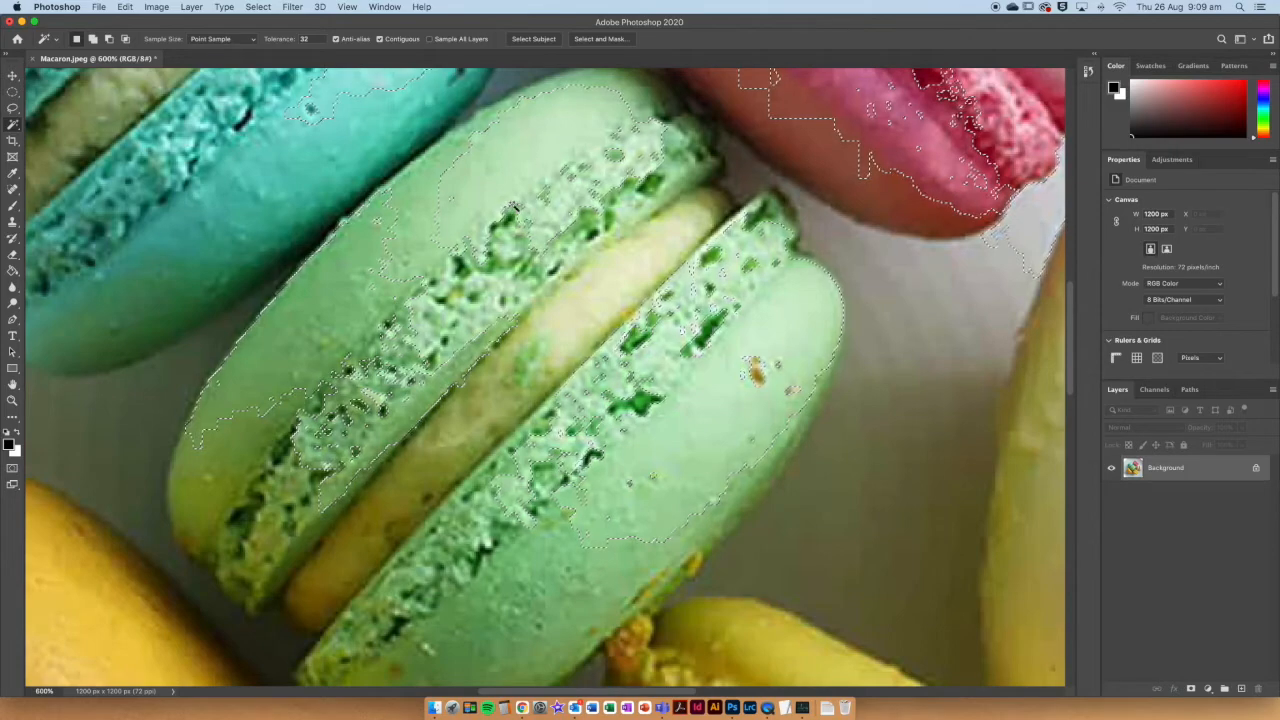
pyautogui.keyDown('shift'); pyautogui.click(505, 230); pyautogui.keyUp('shift')
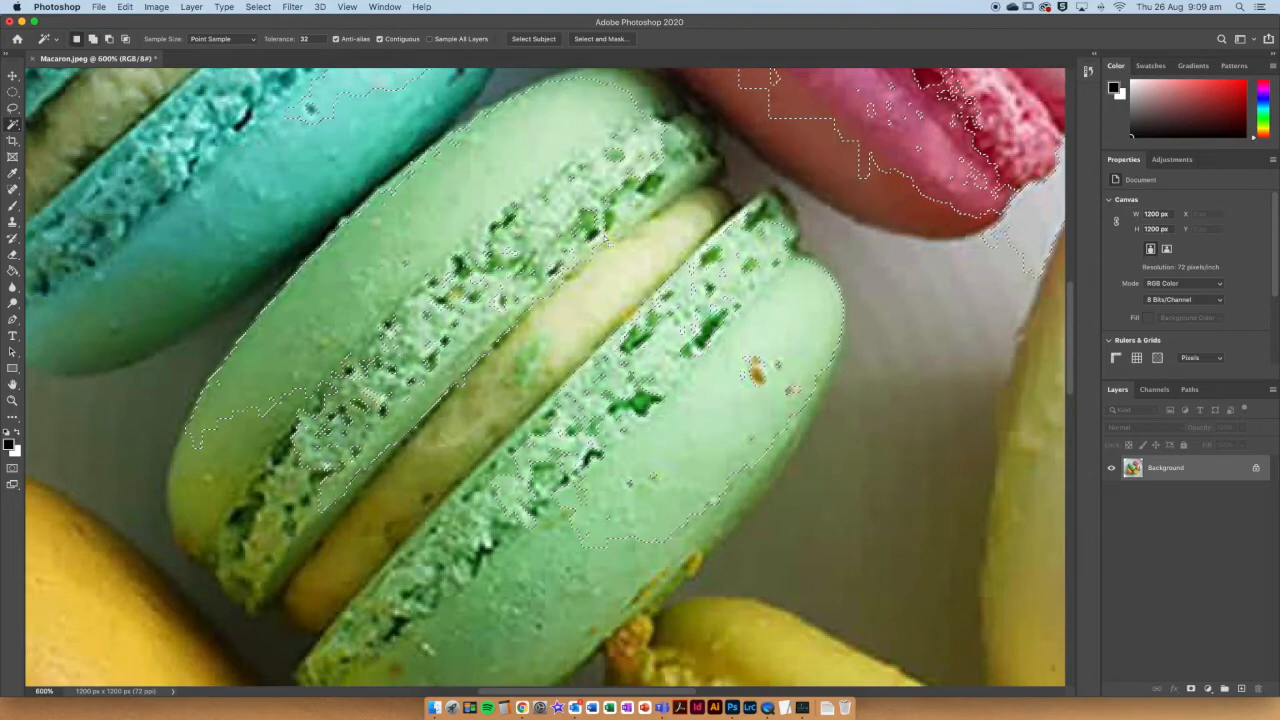
# Clear the Magic Wand selection with the whole group of macarons in view.
pyautogui.press('super+minus')
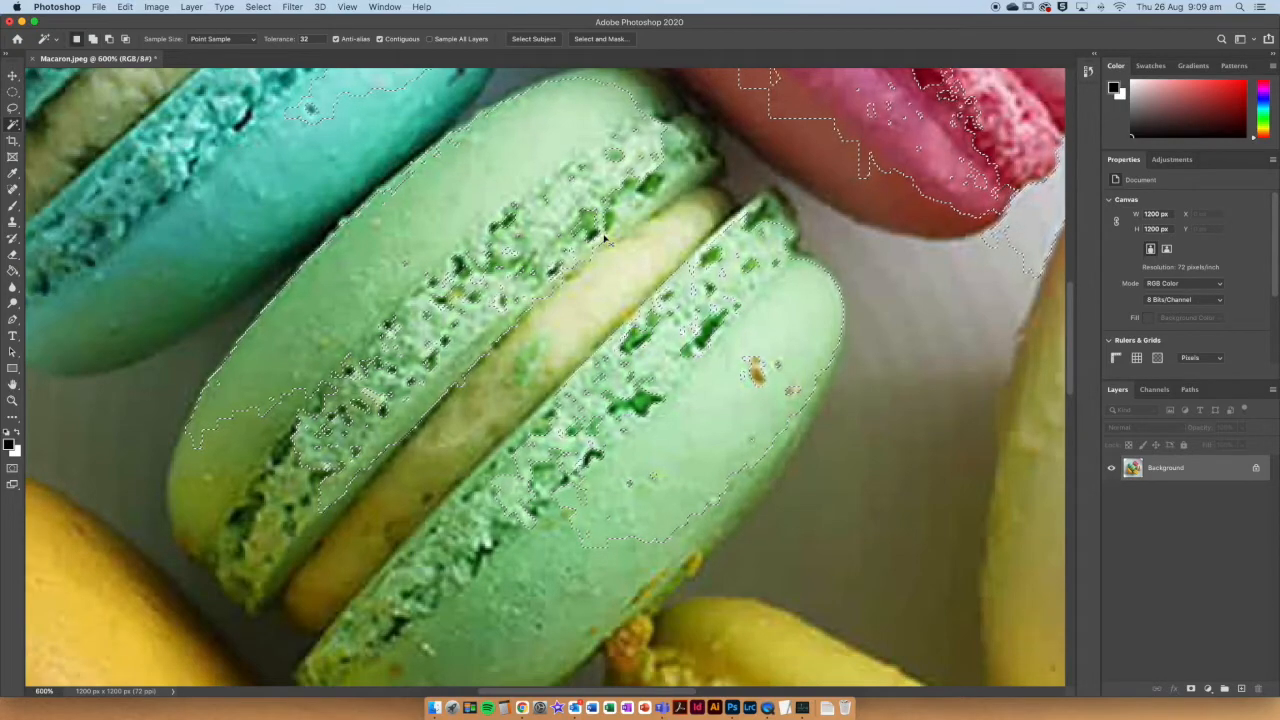
pyautogui.press('super+0')
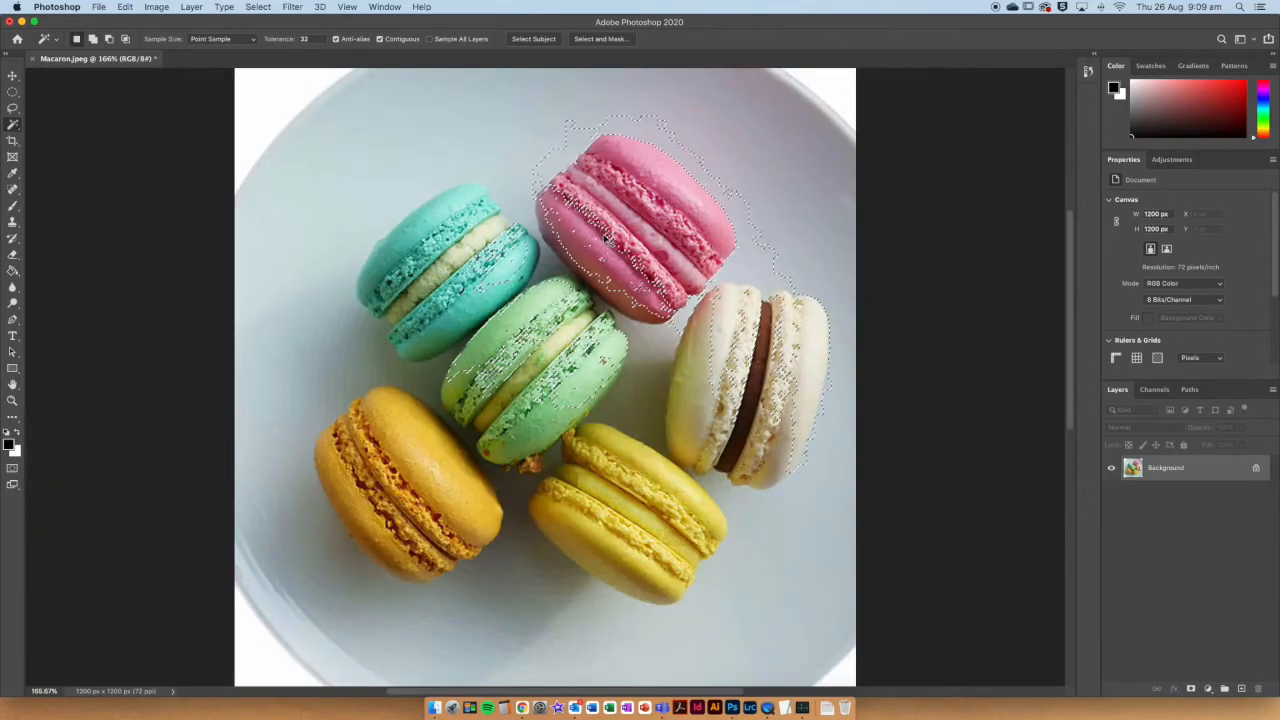
pyautogui.press('super+d')
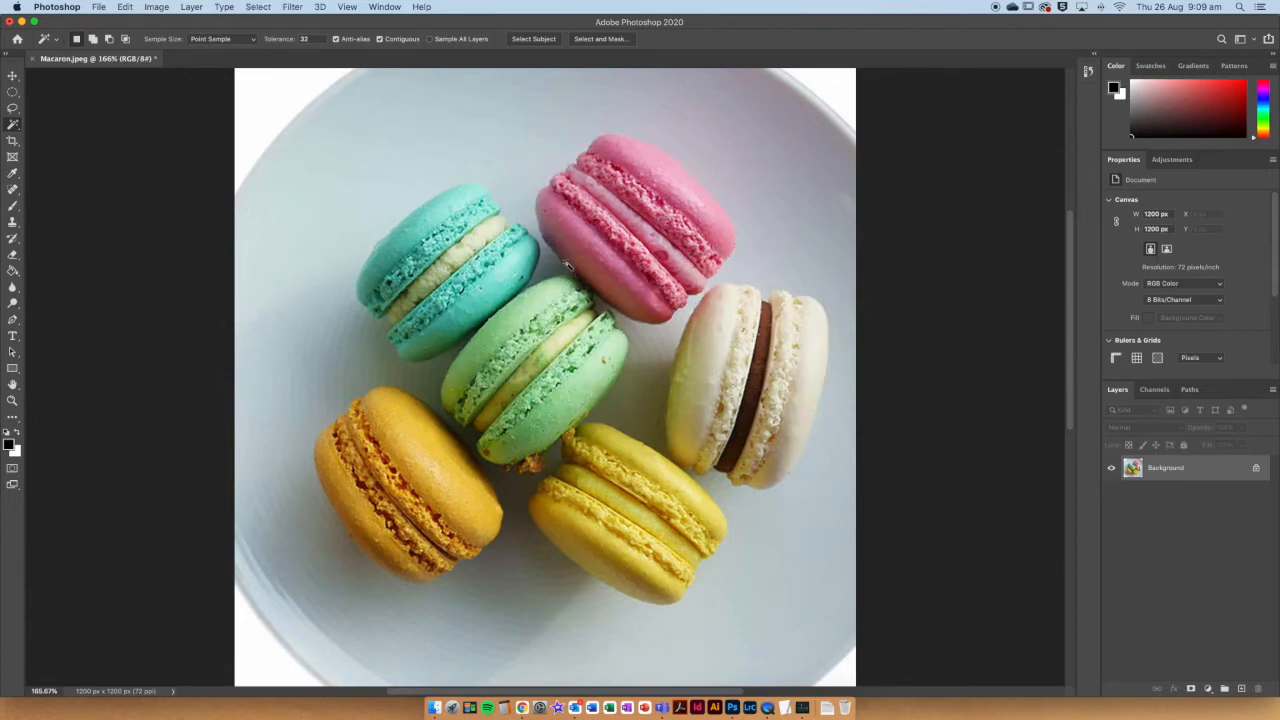
# Try the Magic Wand on the green macaron with a tolerance of 70, and clear the resulting selection.
pyautogui.click(305, 39)
pyautogui.press('Return')
pyautogui.click(558, 292)
pyautogui.click(309, 38)
pyautogui.write('70')
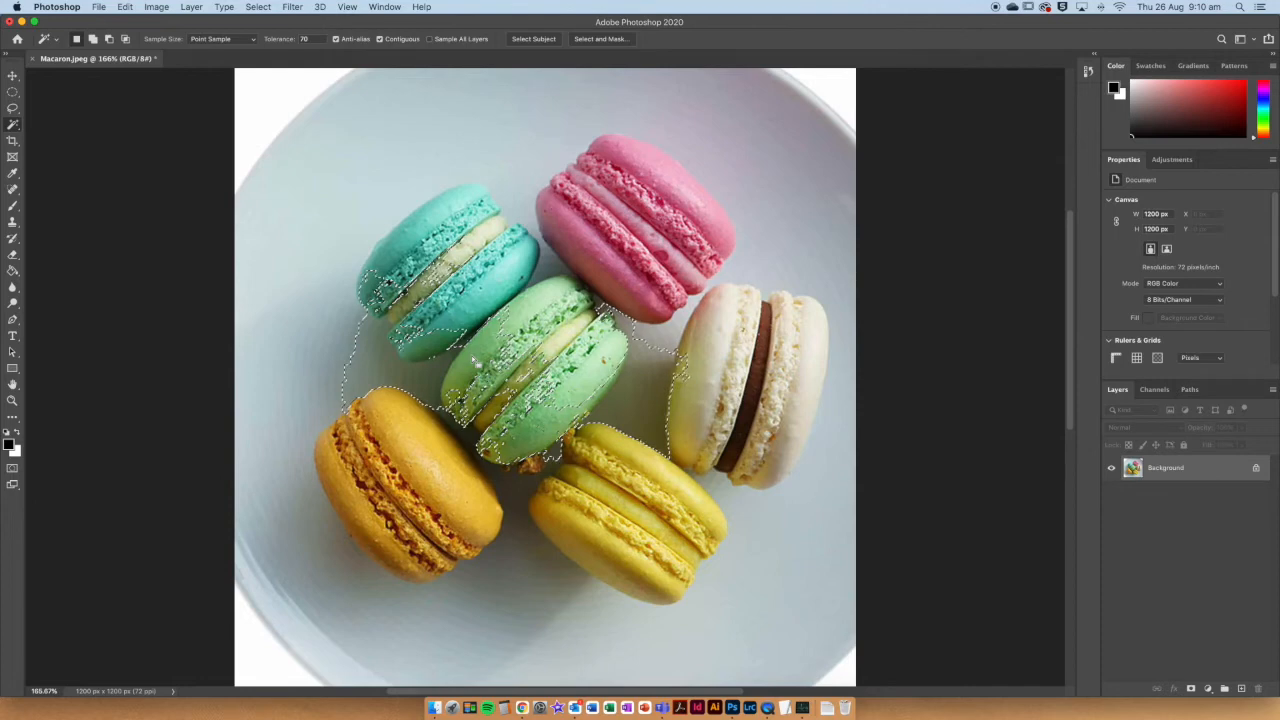
pyautogui.press('super+d')
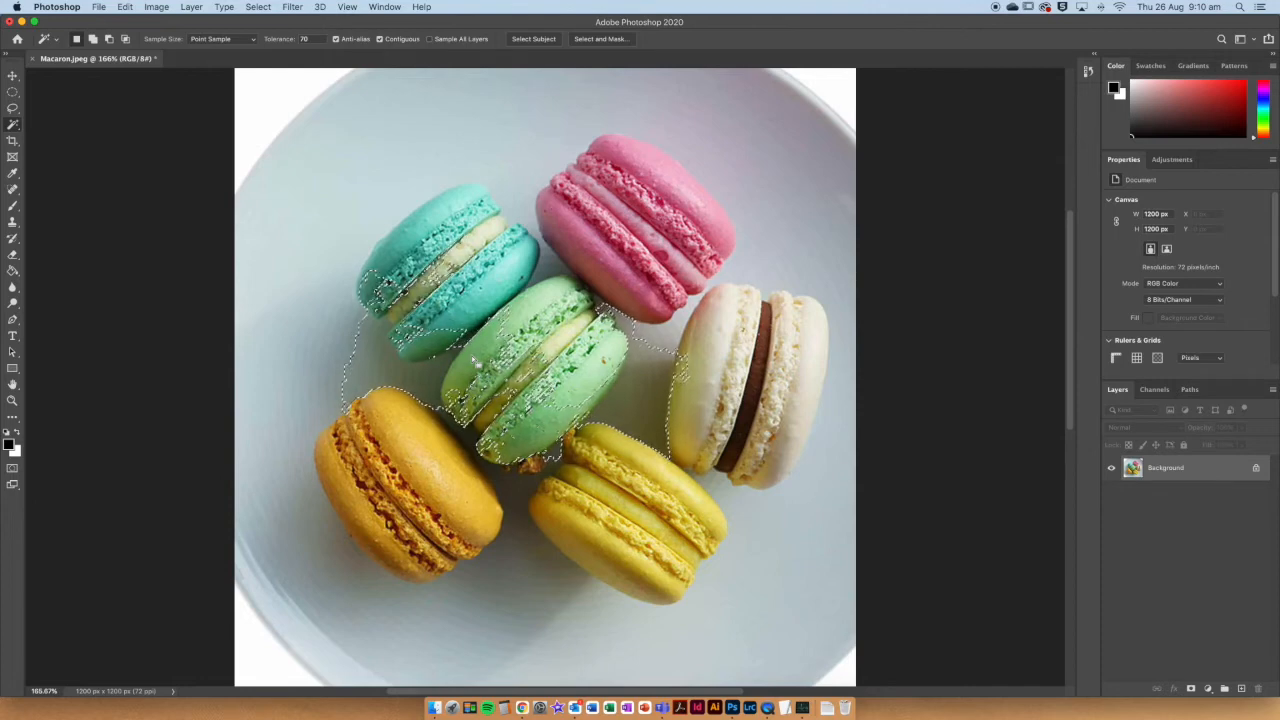
# Set the Magic Wand's tolerance to 32 and its sample size to 3 by 3 Average.
pyautogui.click(310, 39)
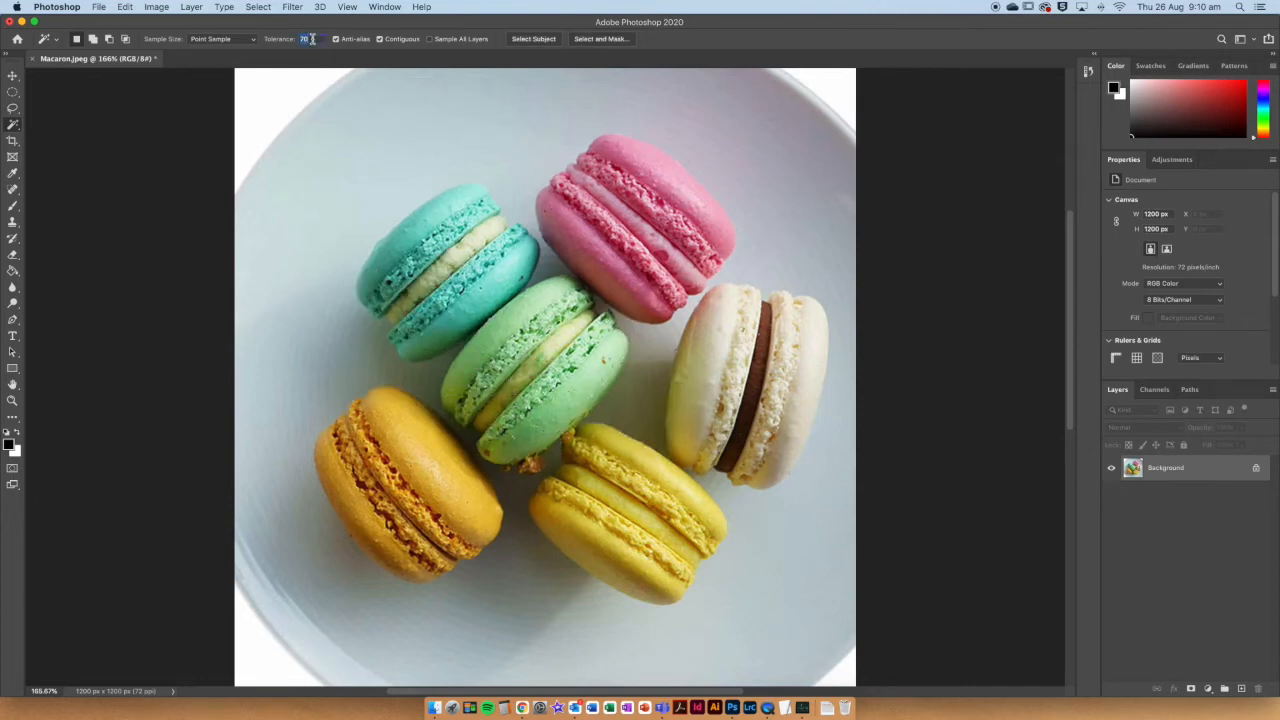
pyautogui.write('32')
pyautogui.click(517, 318)
pyautogui.rightClick(517, 312)
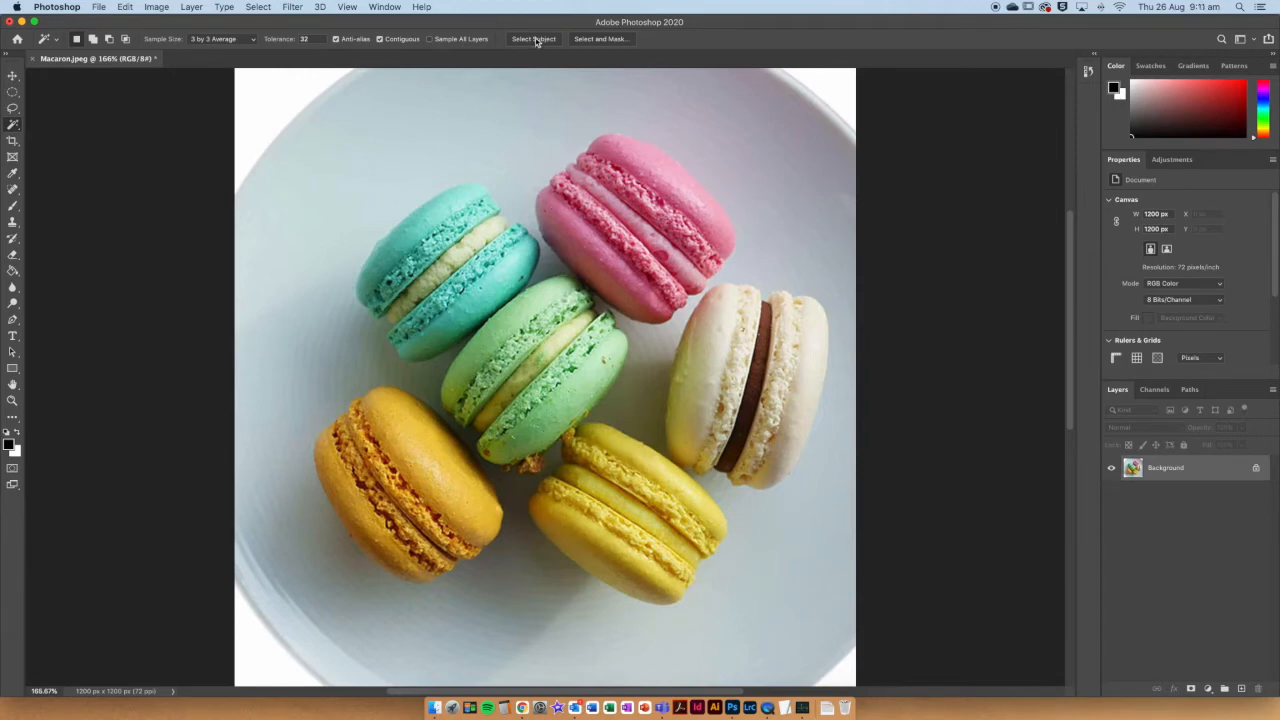
# Select all six macarons automatically with Select Subject and inspect the selection outline up close.
pyautogui.click(13, 124)
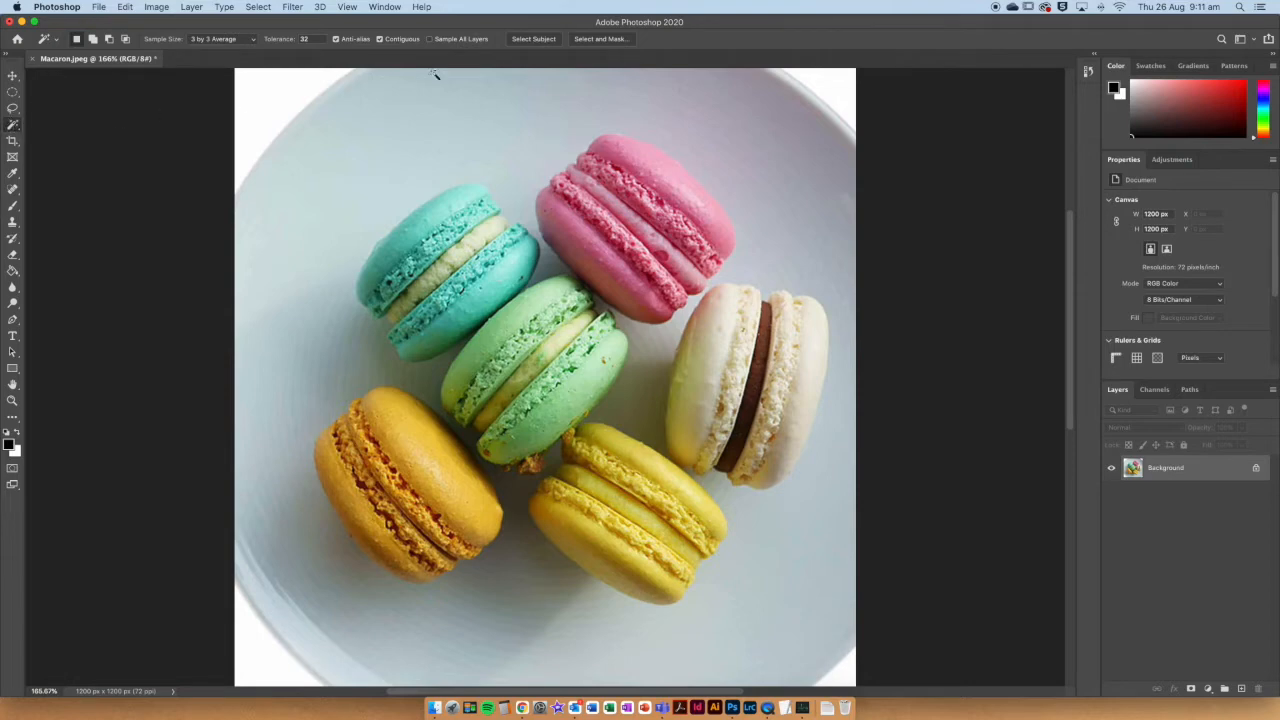
pyautogui.click(530, 39)
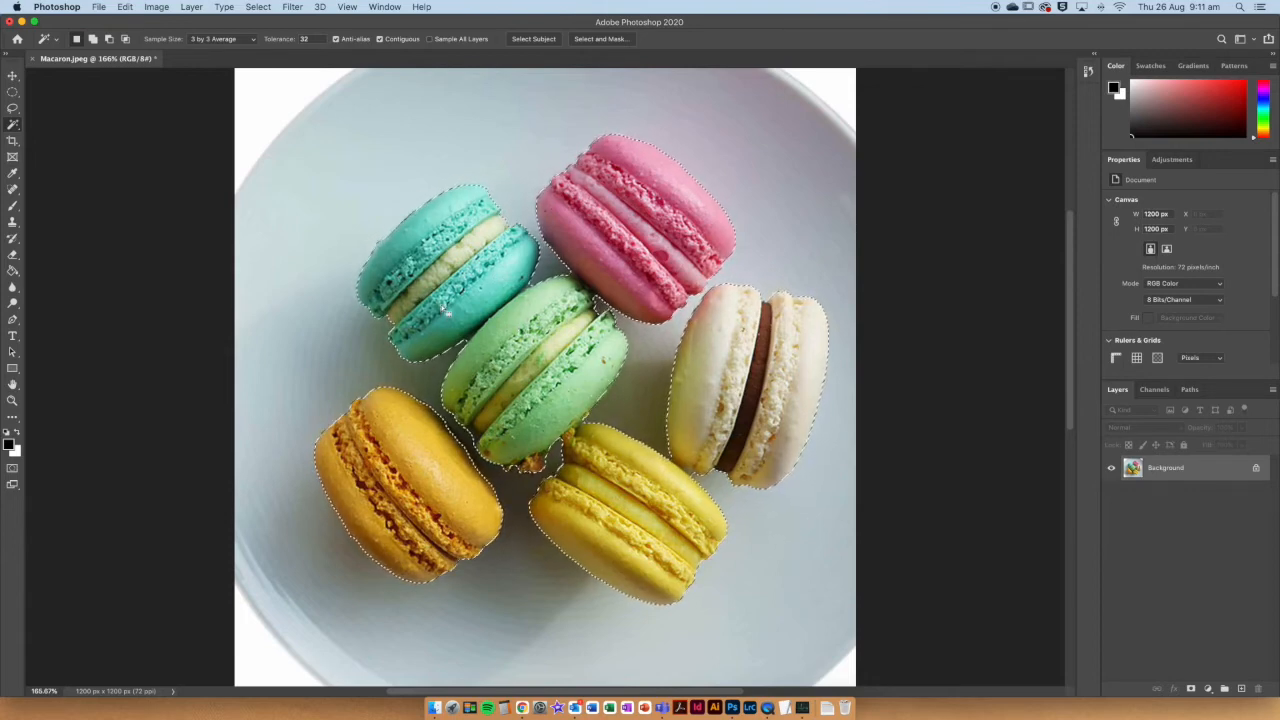
pyautogui.press('super+plus')
pyautogui.press('super+plus')
pyautogui.scroll(-2, 588, 250)
pyautogui.scroll(-1, 588, 250)
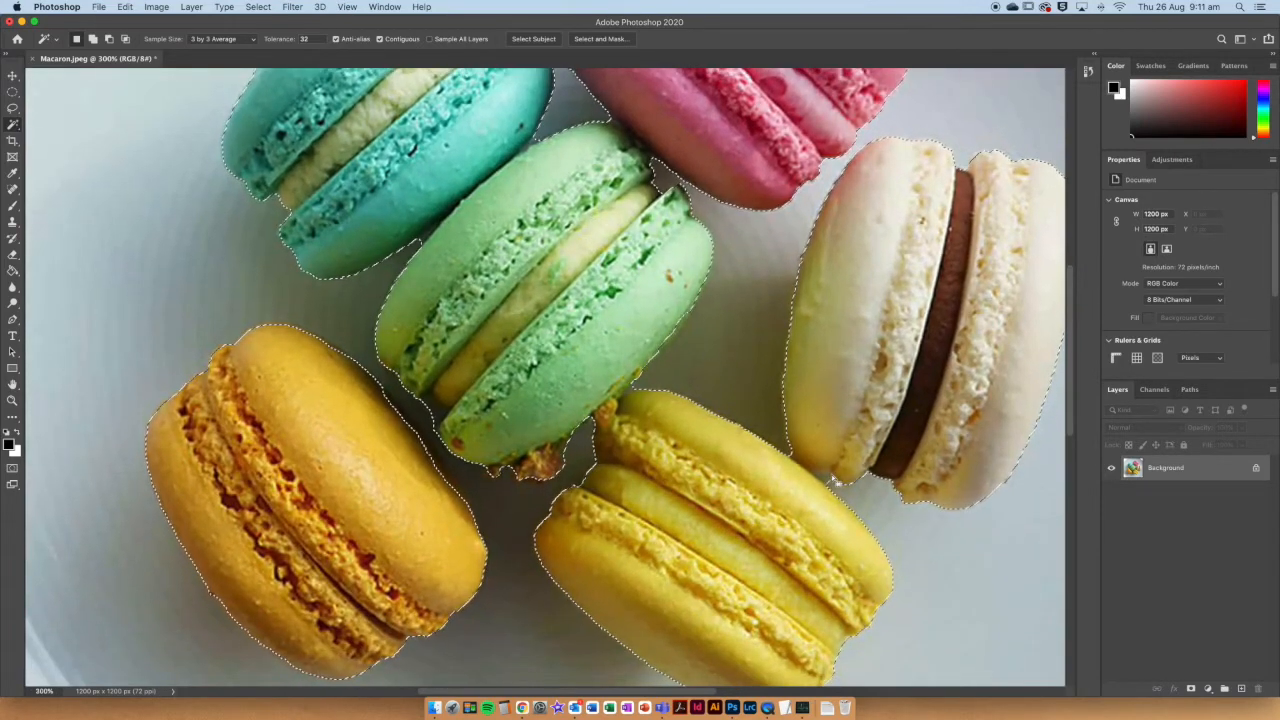
pyautogui.hscroll(2, 830, 460)
pyautogui.press('super+d')
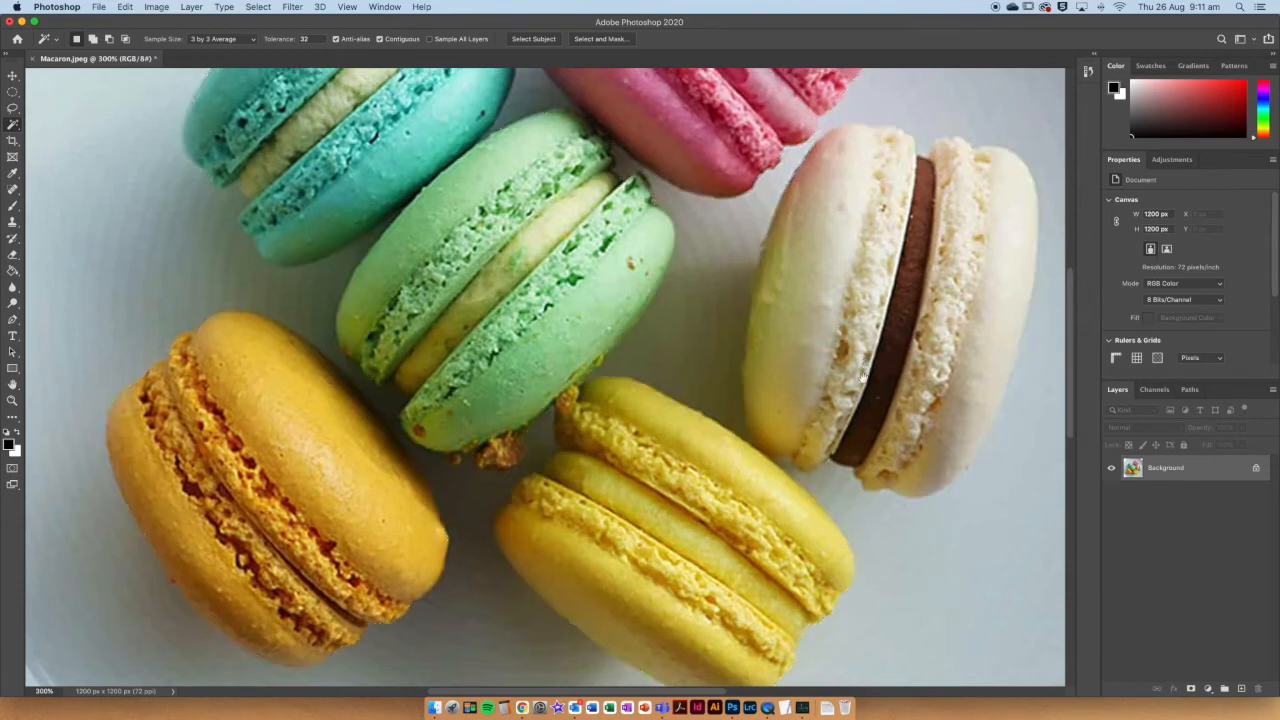
pyautogui.scroll(2, 862, 375)
pyautogui.hscroll(-2, 862, 375)
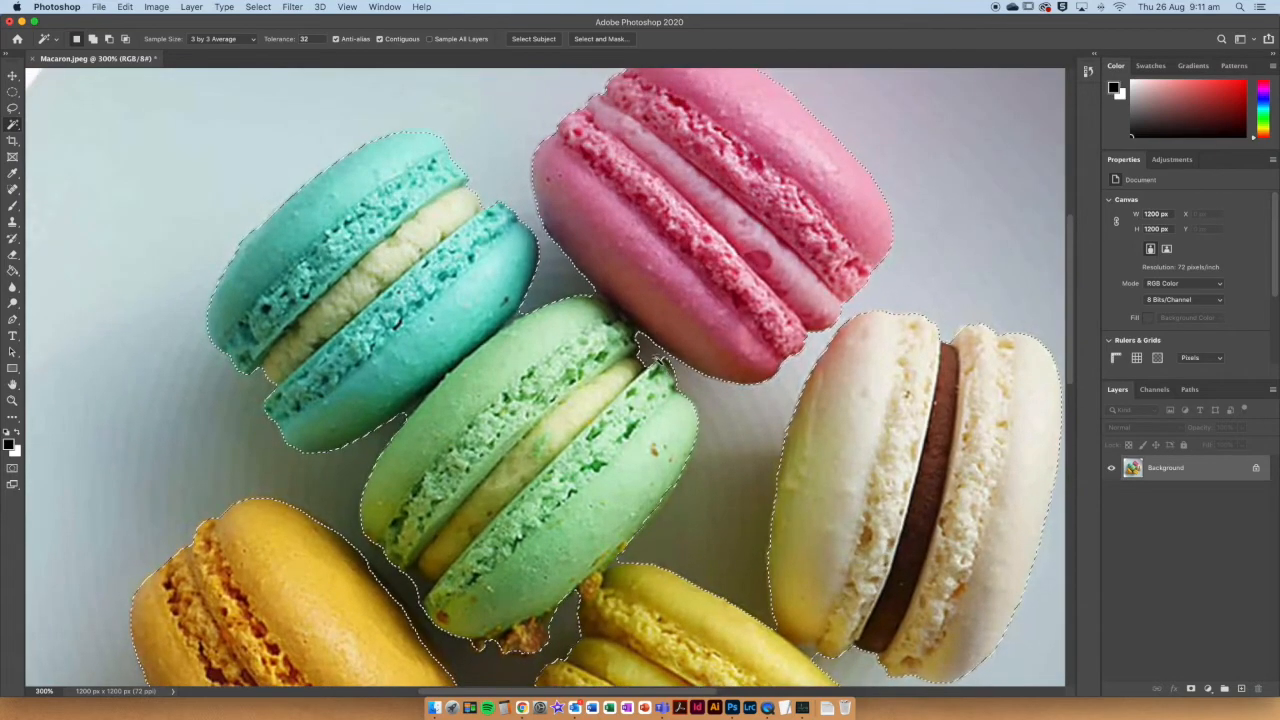
# Switch to the Quick Selection tool and check the selection edges around the green and yellow macarons.
pyautogui.click(13, 126)
pyautogui.click(70, 138)
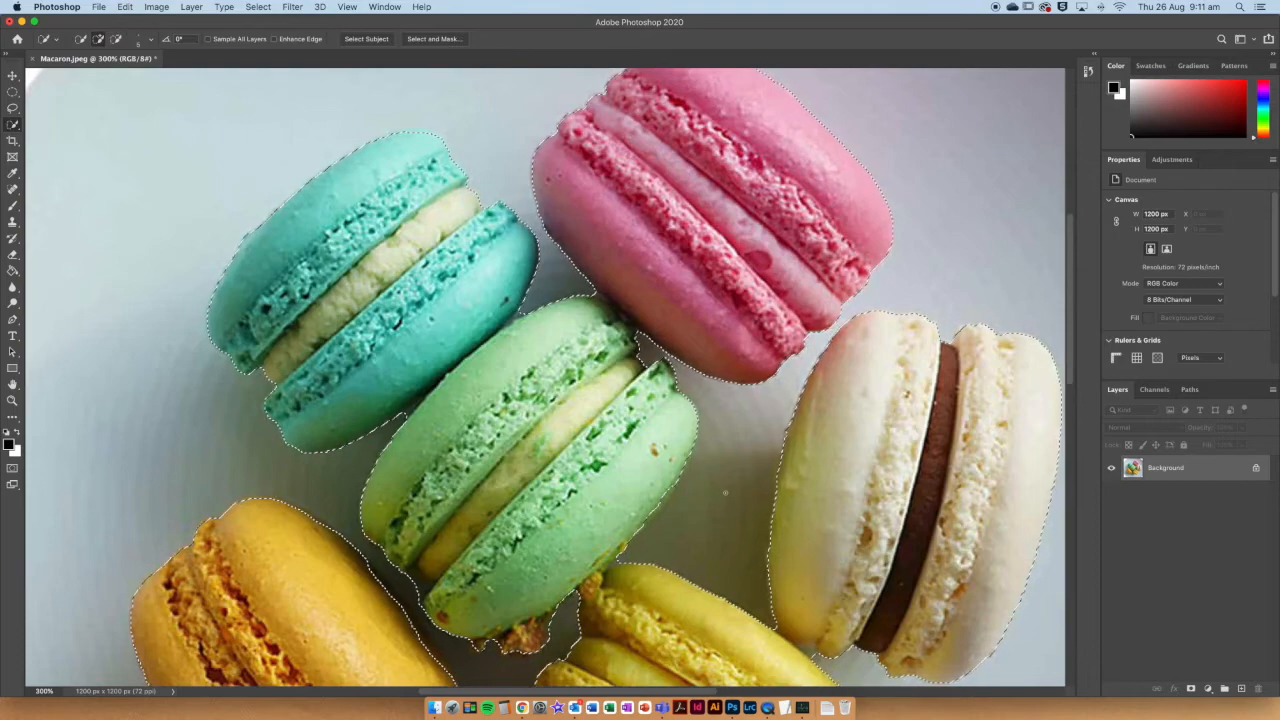
pyautogui.scroll(-5, 725, 492)
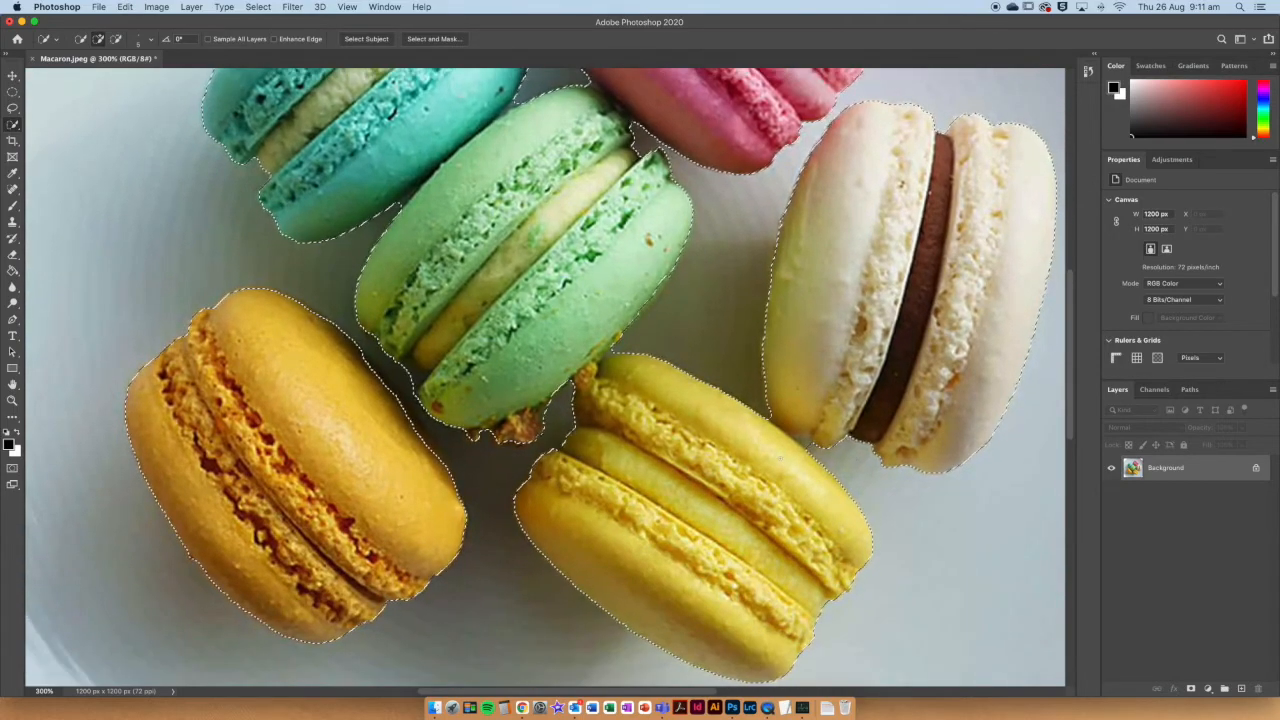
pyautogui.scroll(4, 779, 457)
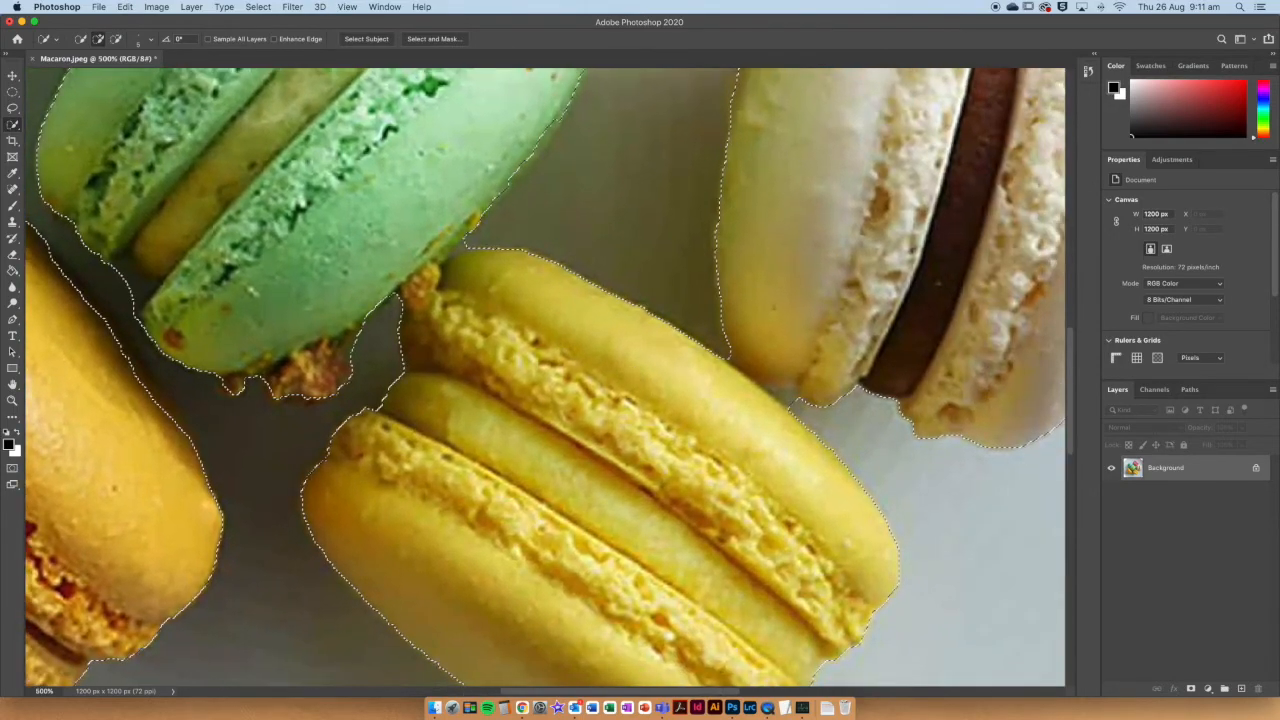
pyautogui.press('super+0')
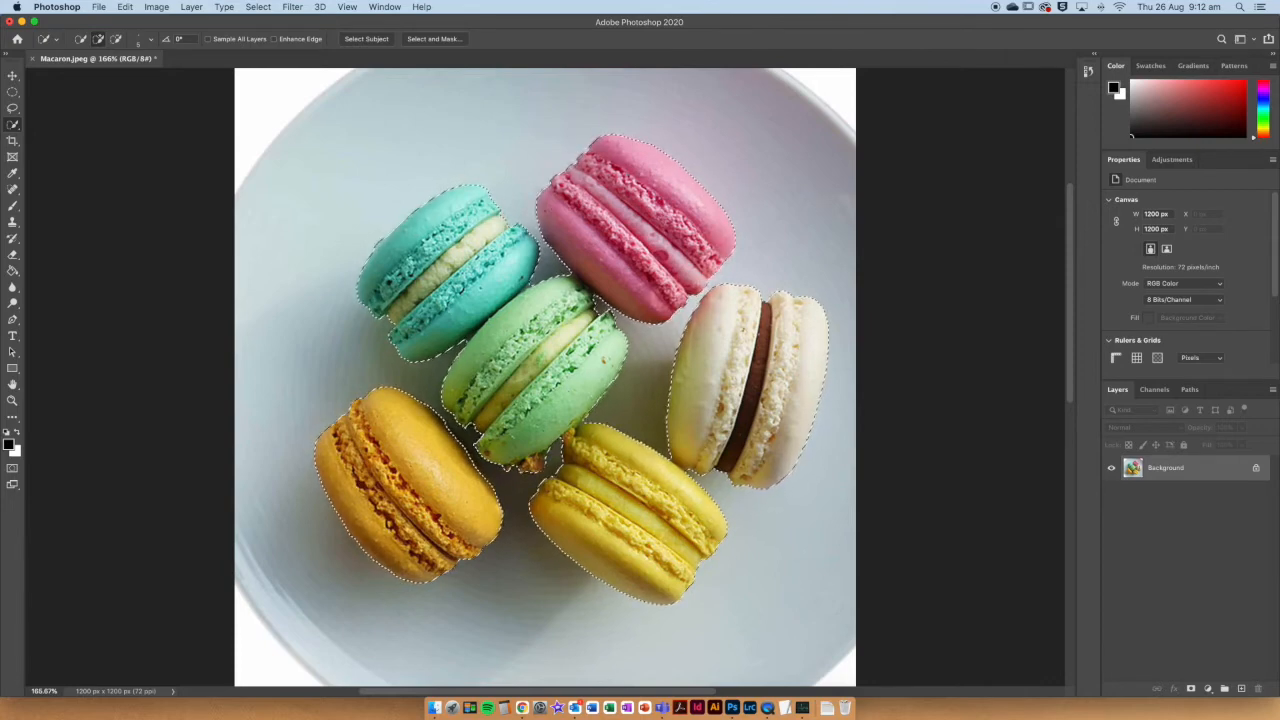
# Open the selection in Select and Mask, try the On Black preview, and set the view to Overlay at 50% opacity.
pyautogui.click(430, 39)
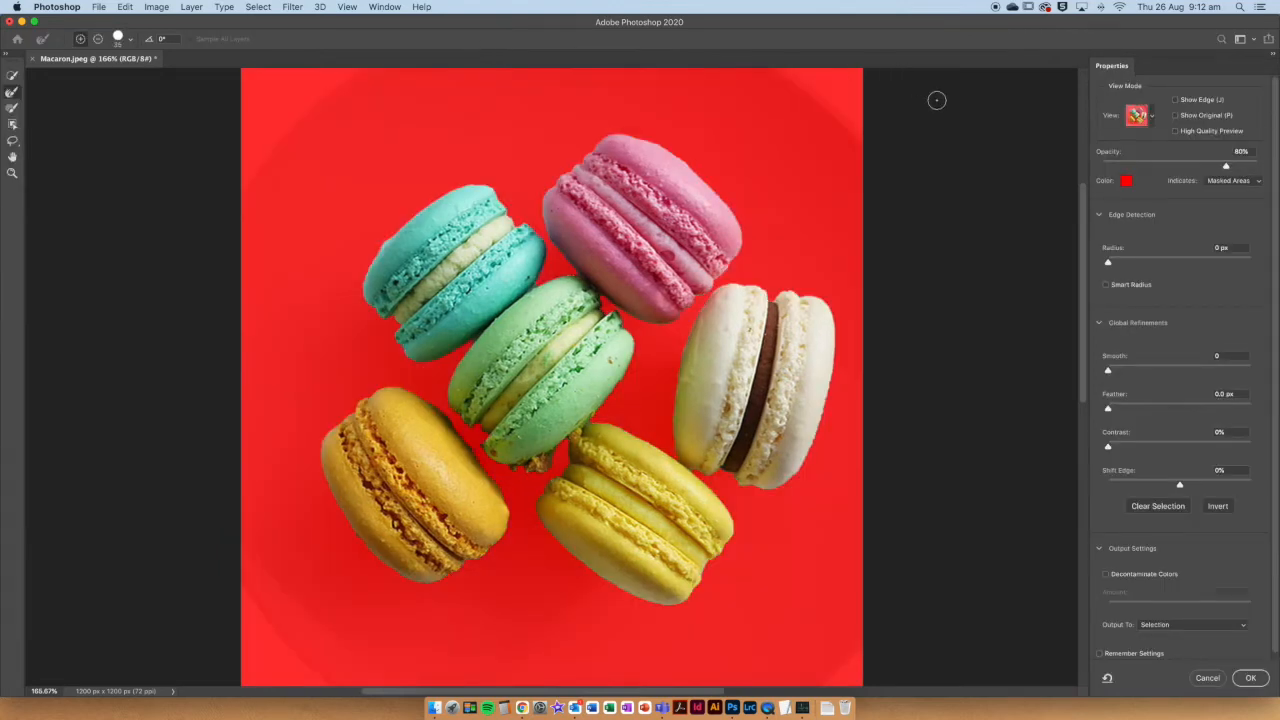
pyautogui.click(1153, 117)
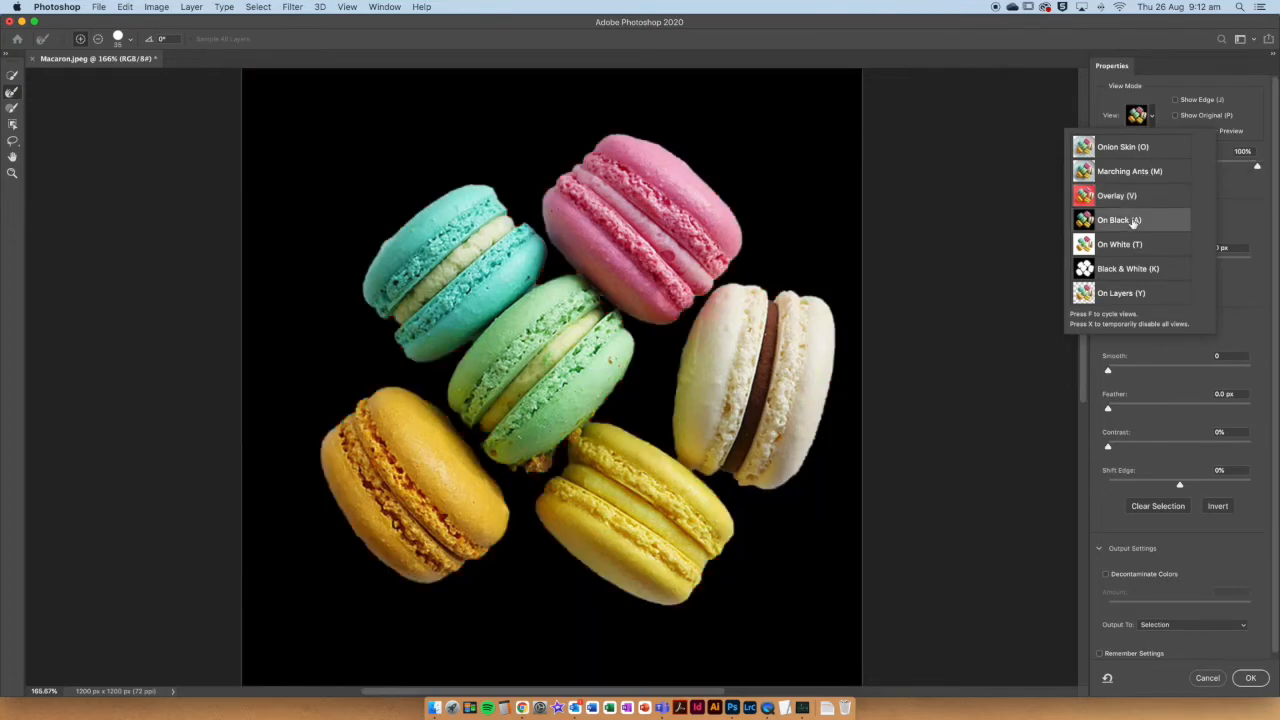
pyautogui.click(1133, 221)
pyautogui.click(1153, 117)
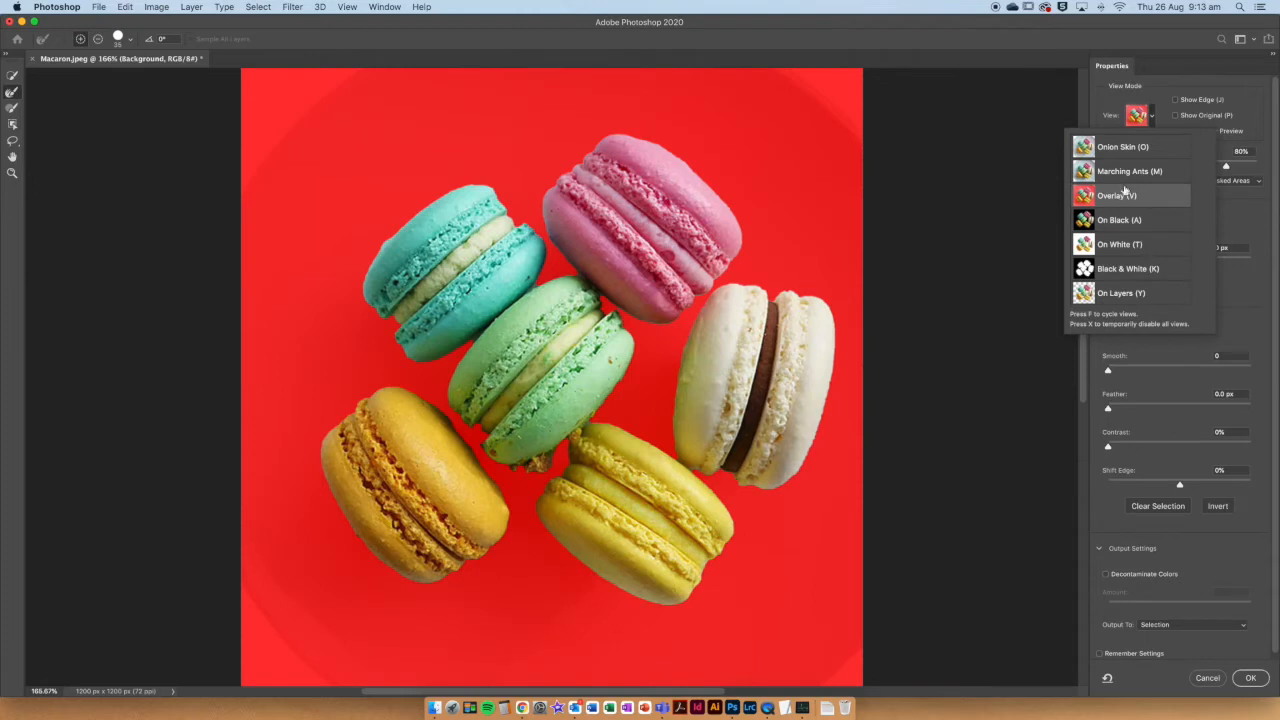
pyautogui.click(1228, 209)
pyautogui.moveTo(1226, 166); pyautogui.dragTo(1179, 166)
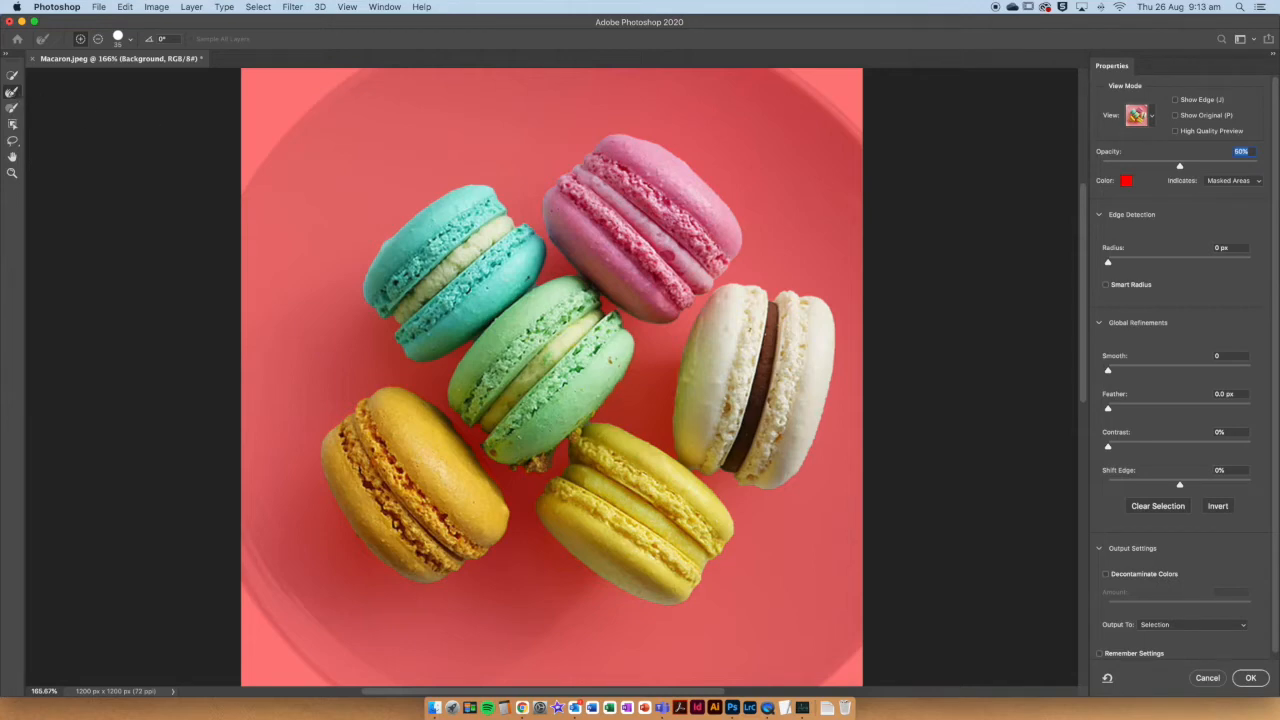
# Refine the top edge of the teal macaron with a smaller Refine Edge Brush.
pyautogui.press('super+plus')
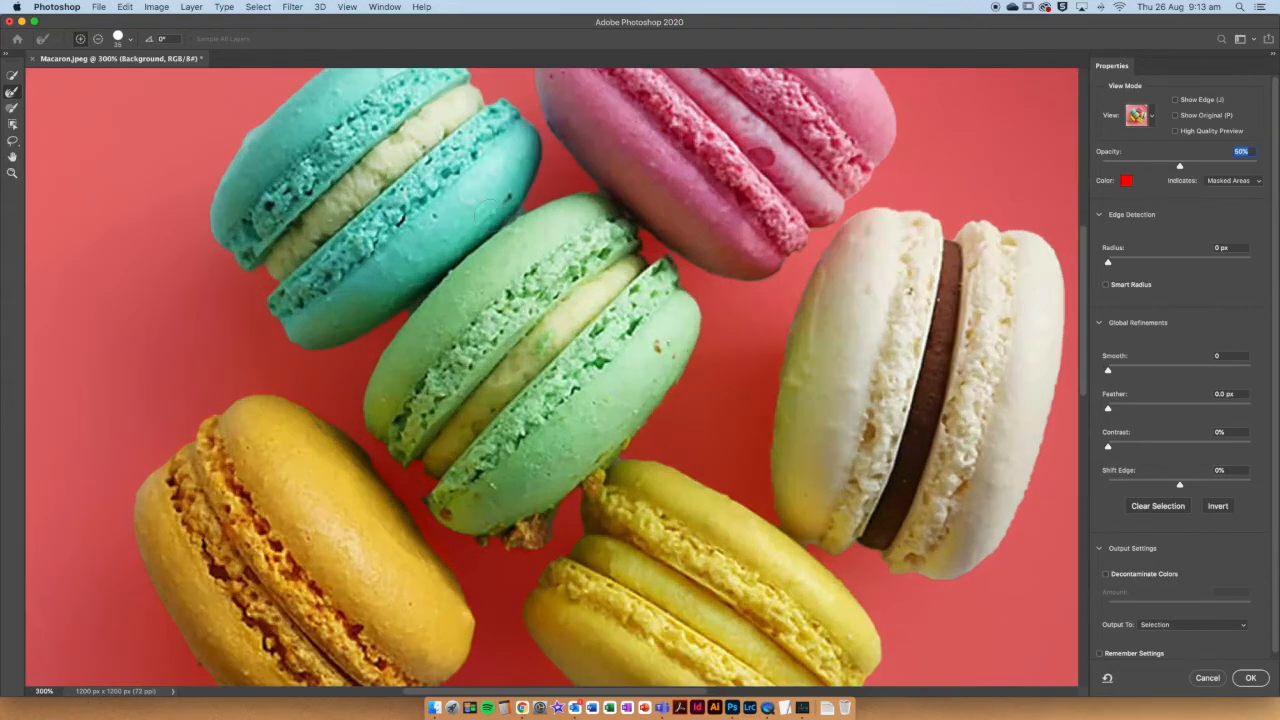
pyautogui.moveTo(495, 218); pyautogui.dragTo(525, 293)
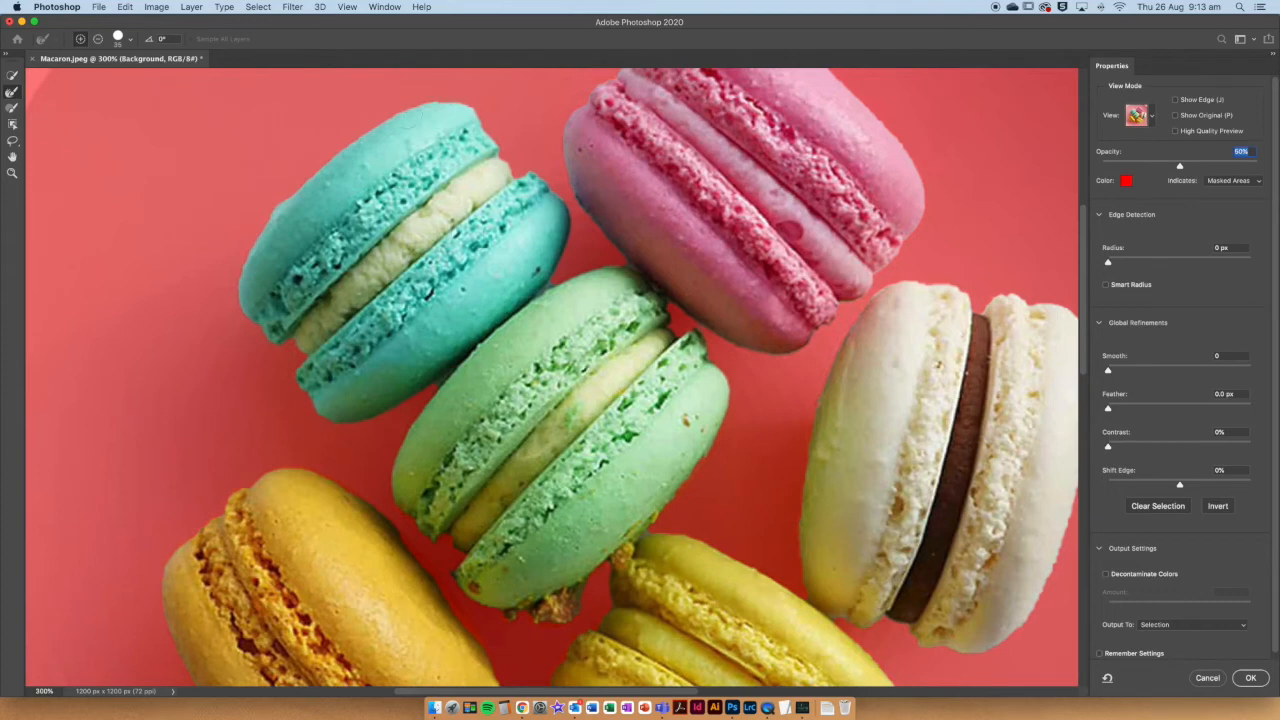
pyautogui.click(9, 93)
pyautogui.moveTo(458, 101); pyautogui.dragTo(438, 103)
pyautogui.scroll(-5, 586, 195)
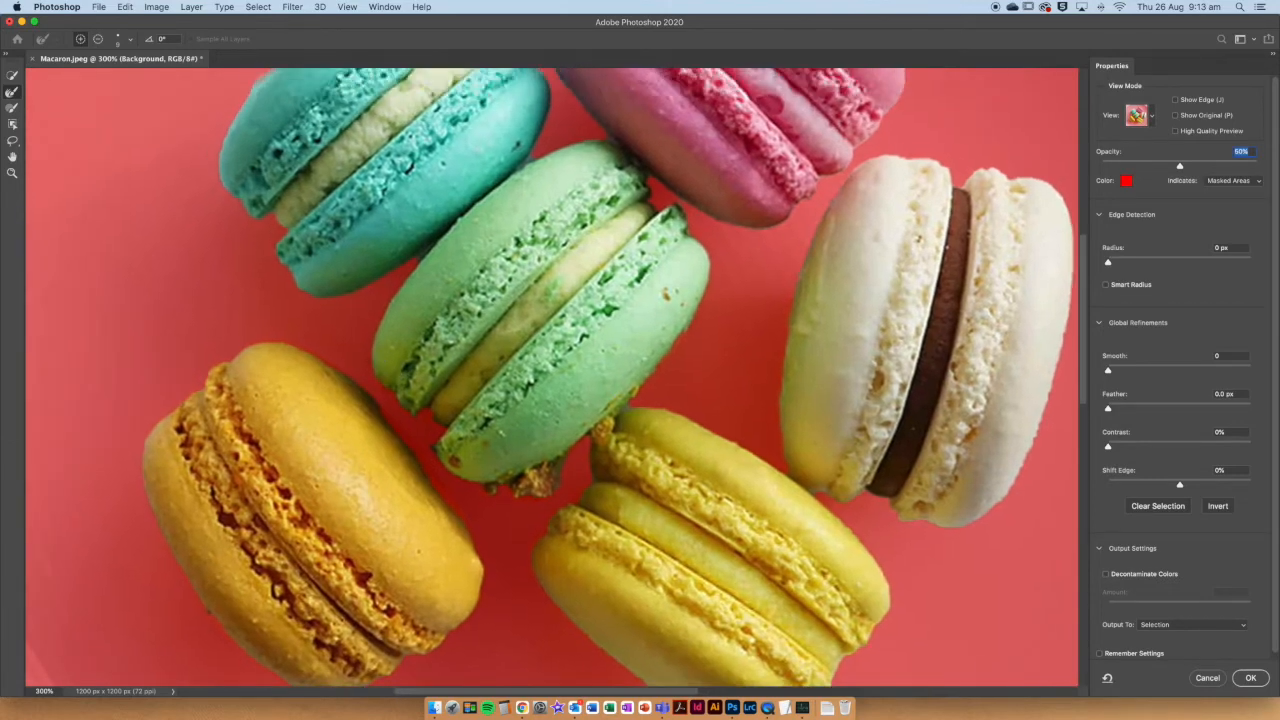
pyautogui.scroll(-3, 366, 374)
pyautogui.scroll(2, 366, 374)
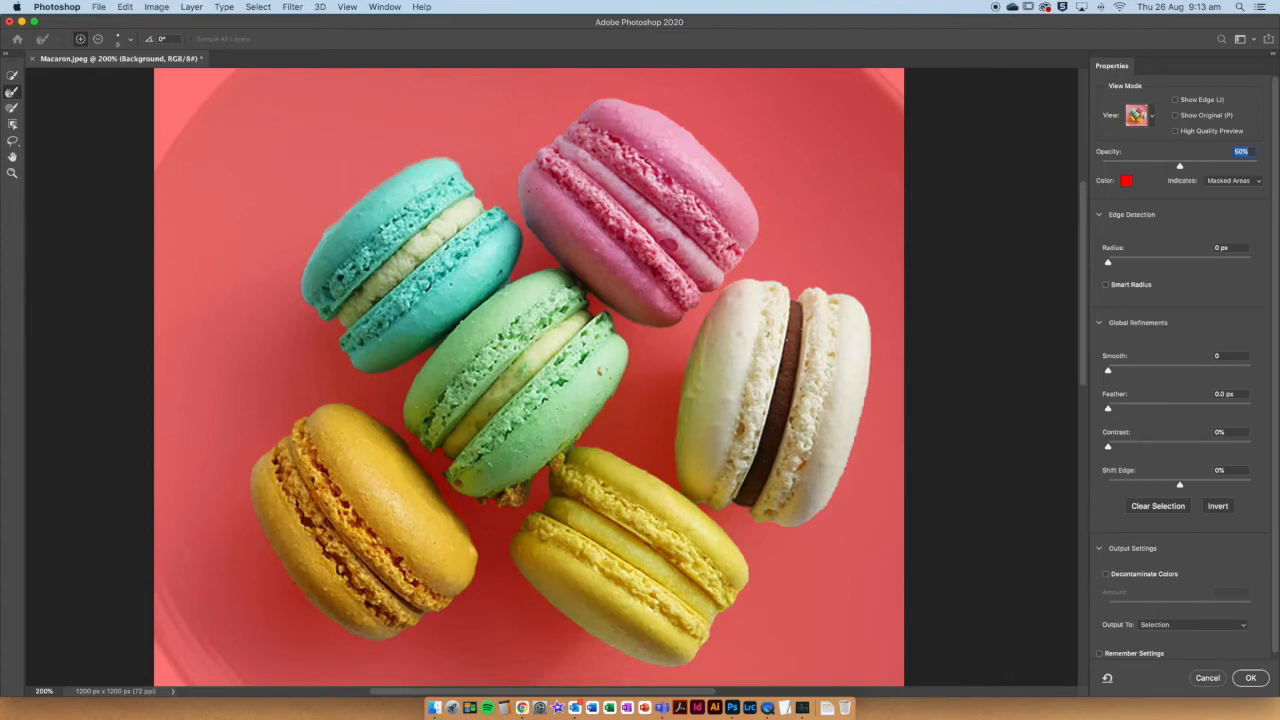
# Touch up the mask along the green macaron's lower edge with the Brush tool.
pyautogui.click(13, 112)
pyautogui.press('super+plus')
pyautogui.press('super+plus')
pyautogui.moveTo(393, 498); pyautogui.dragTo(496, 533)
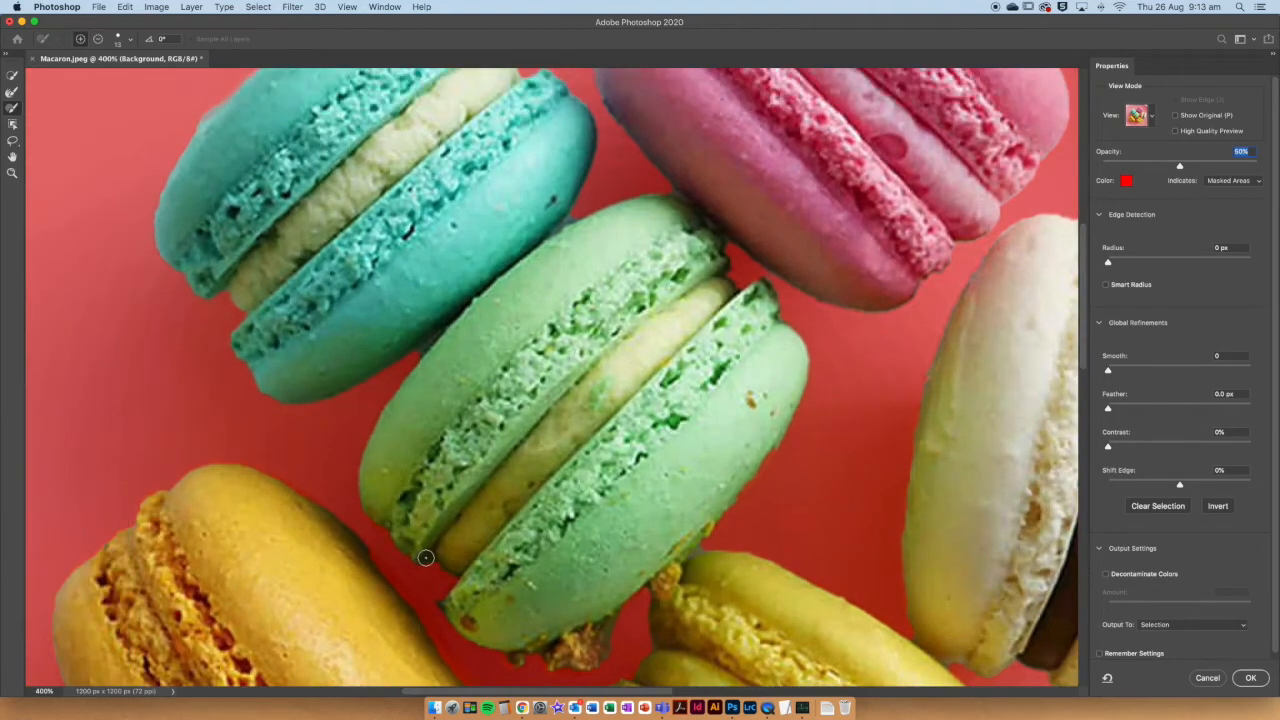
pyautogui.moveTo(453, 565); pyautogui.dragTo(475, 464)
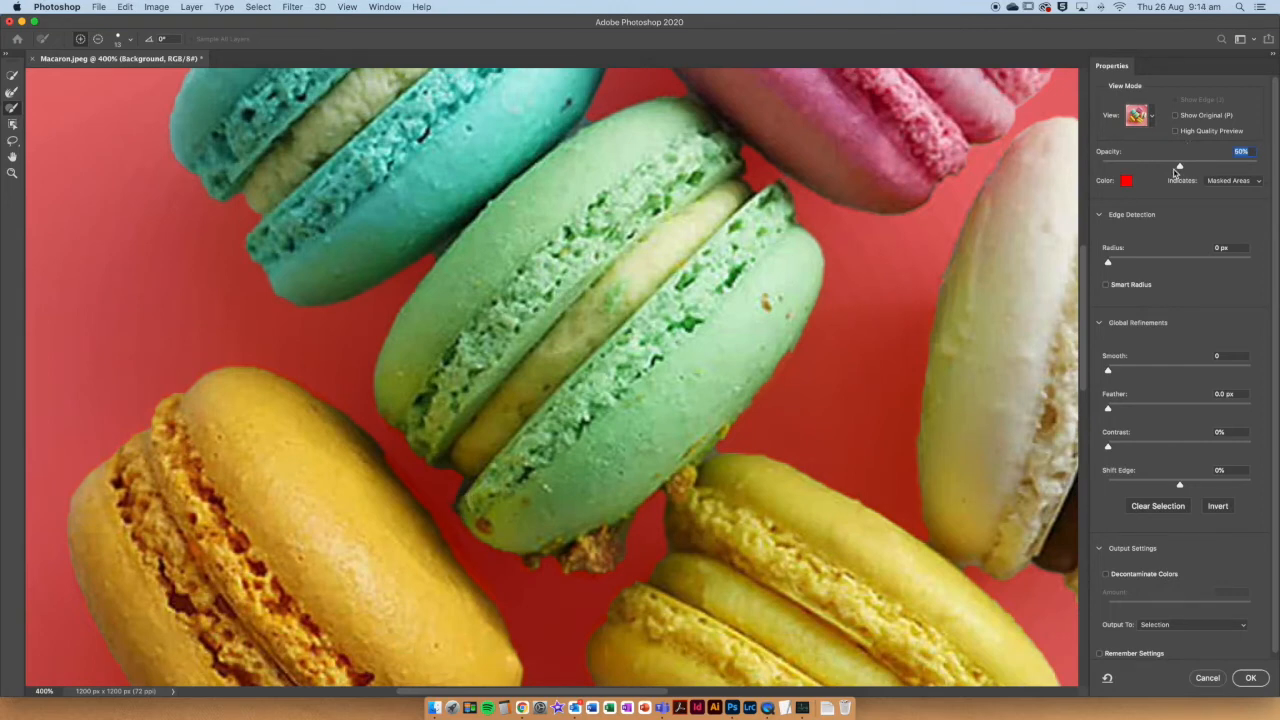
# Set the overlay opacity to 13% and examine the orange macaron's edge, toggling the brush between adding and subtracting.
pyautogui.moveTo(1180, 168); pyautogui.dragTo(1122, 167)
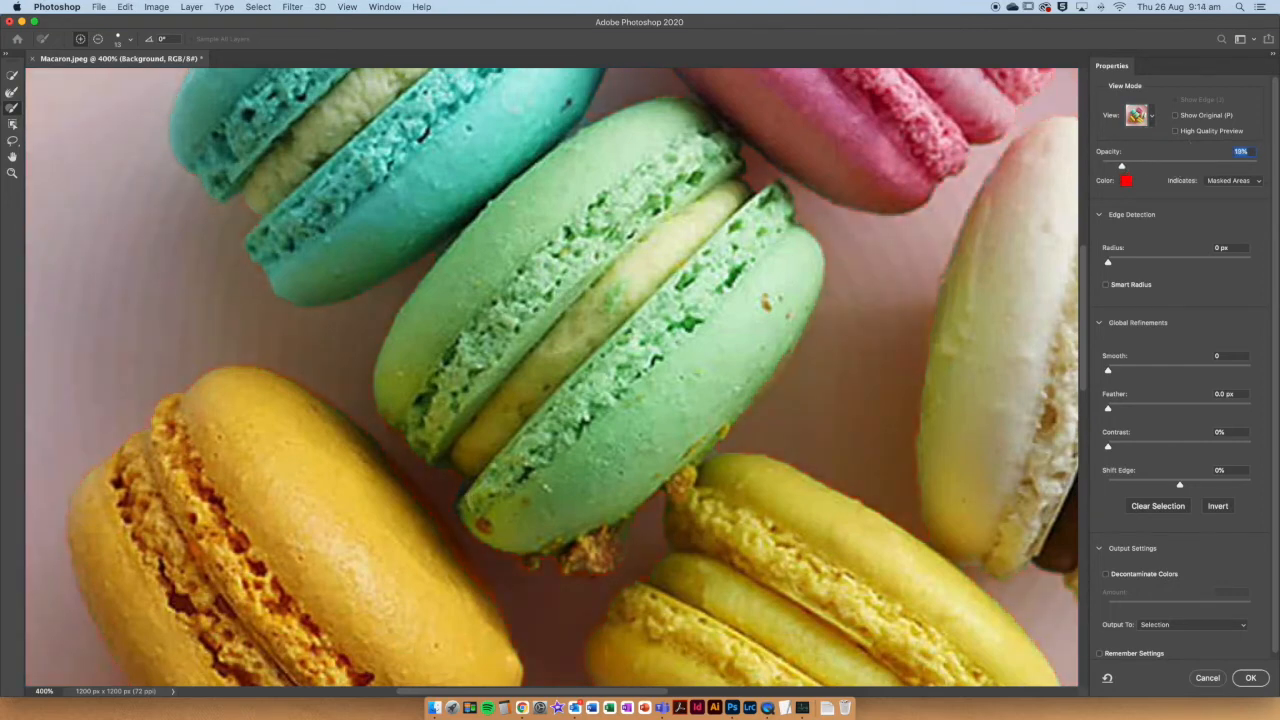
pyautogui.moveTo(556, 496); pyautogui.dragTo(589, 337)
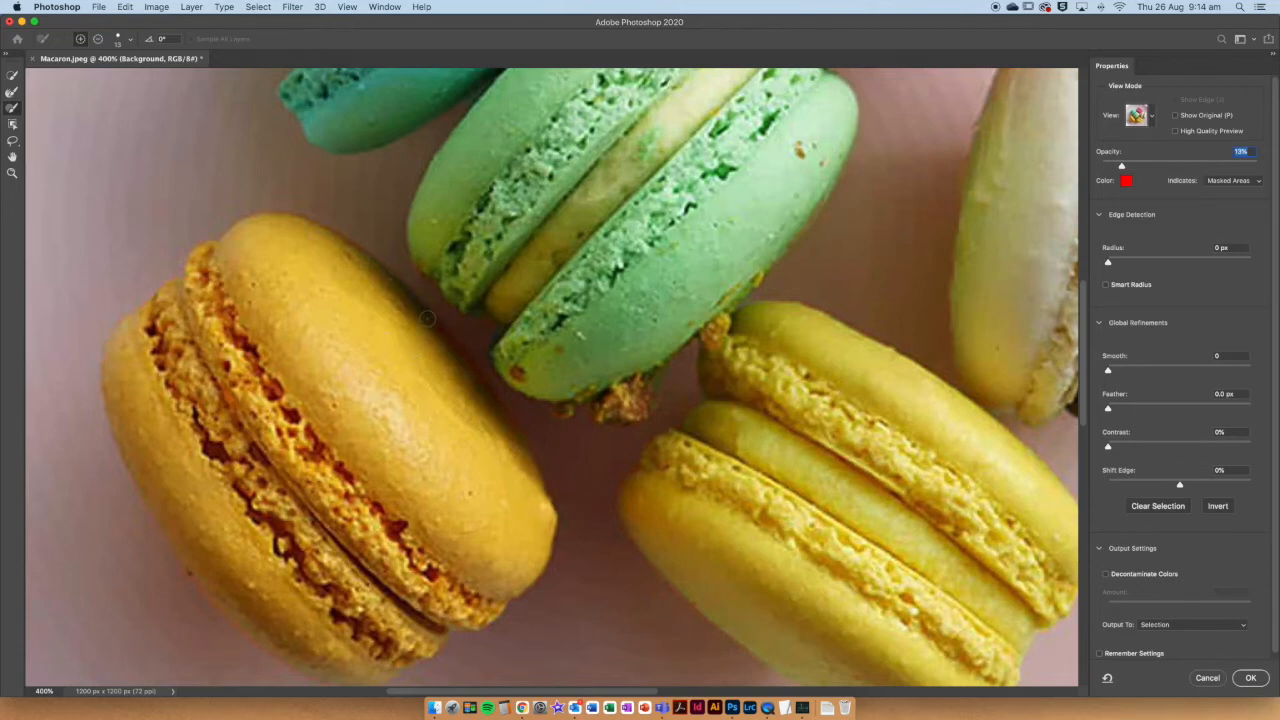
pyautogui.scroll(-1, 470, 361)
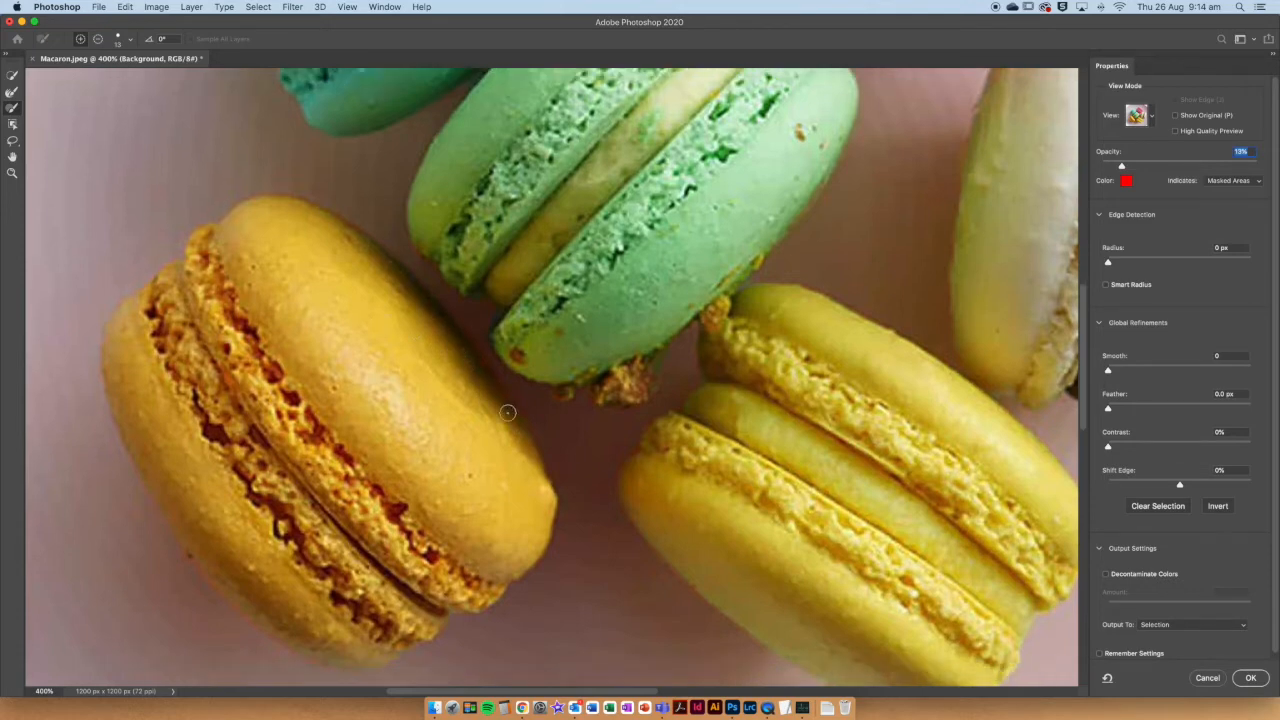
pyautogui.press('alt')
pyautogui.press('alt')
pyautogui.press('alt')
pyautogui.scroll(10, 443, 609)
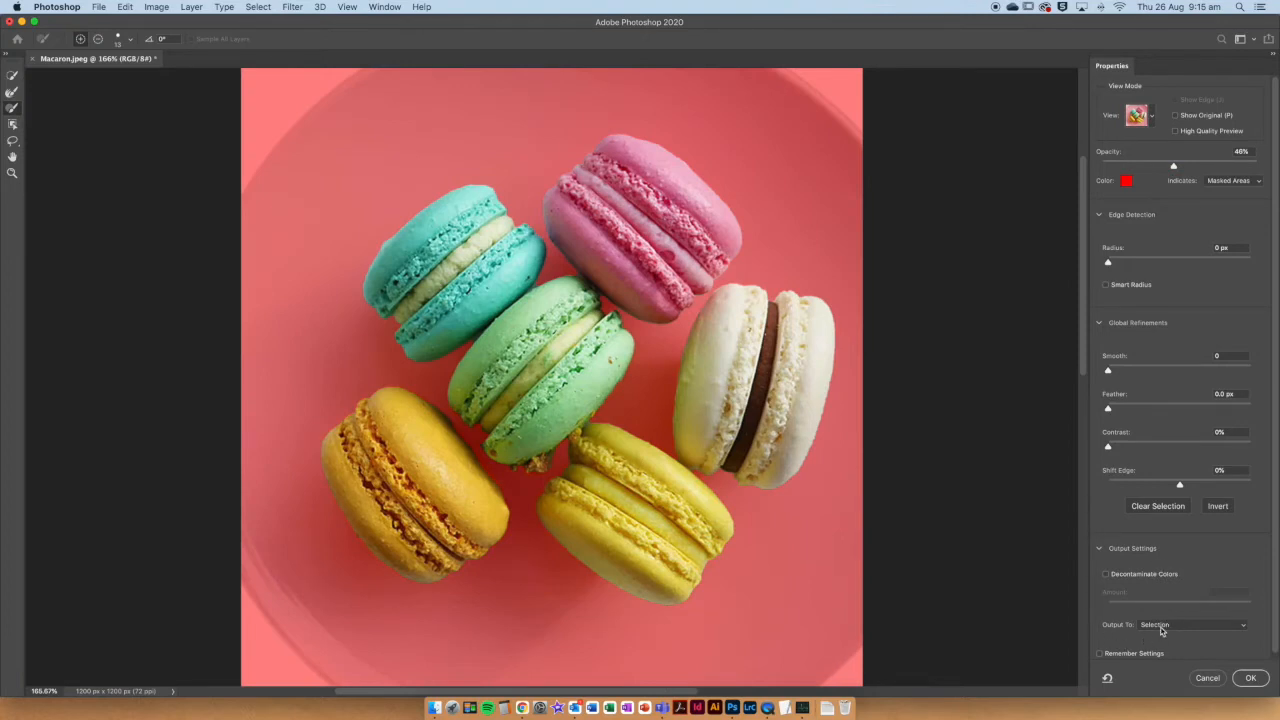
# Output the refined macaron selection to a new layer, and undo that output.
pyautogui.click(1191, 628)
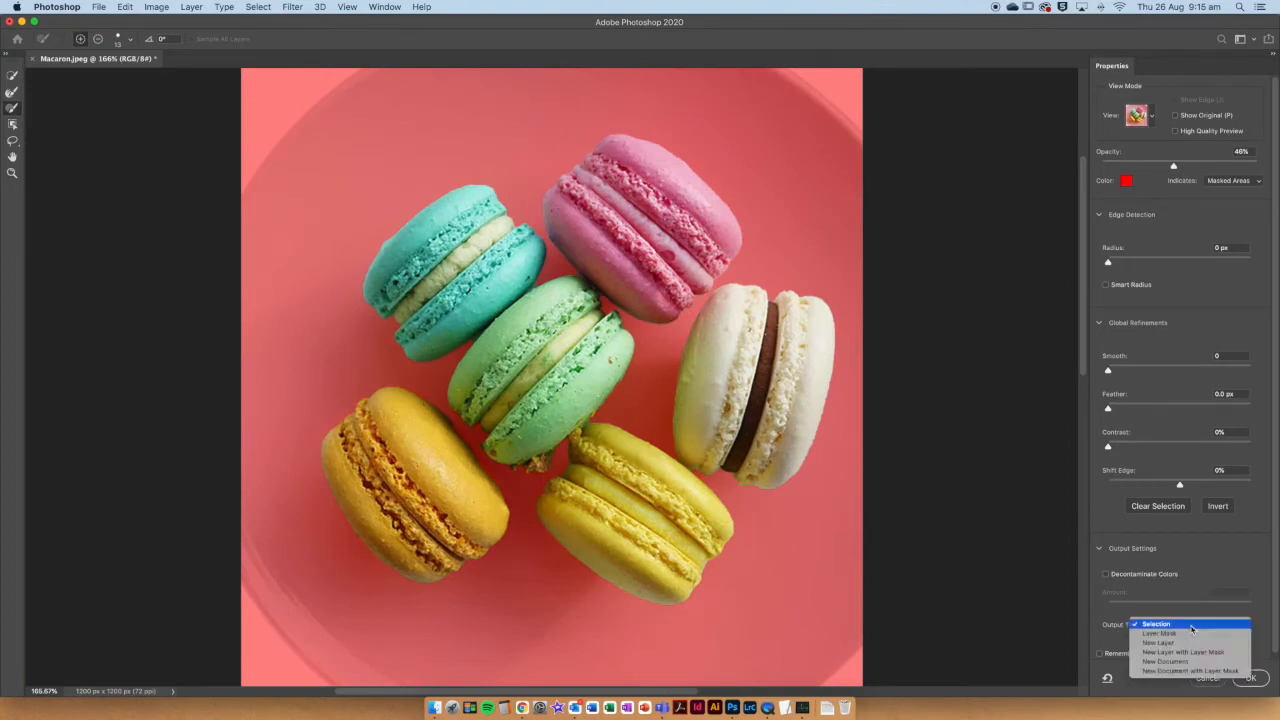
pyautogui.click(1191, 625)
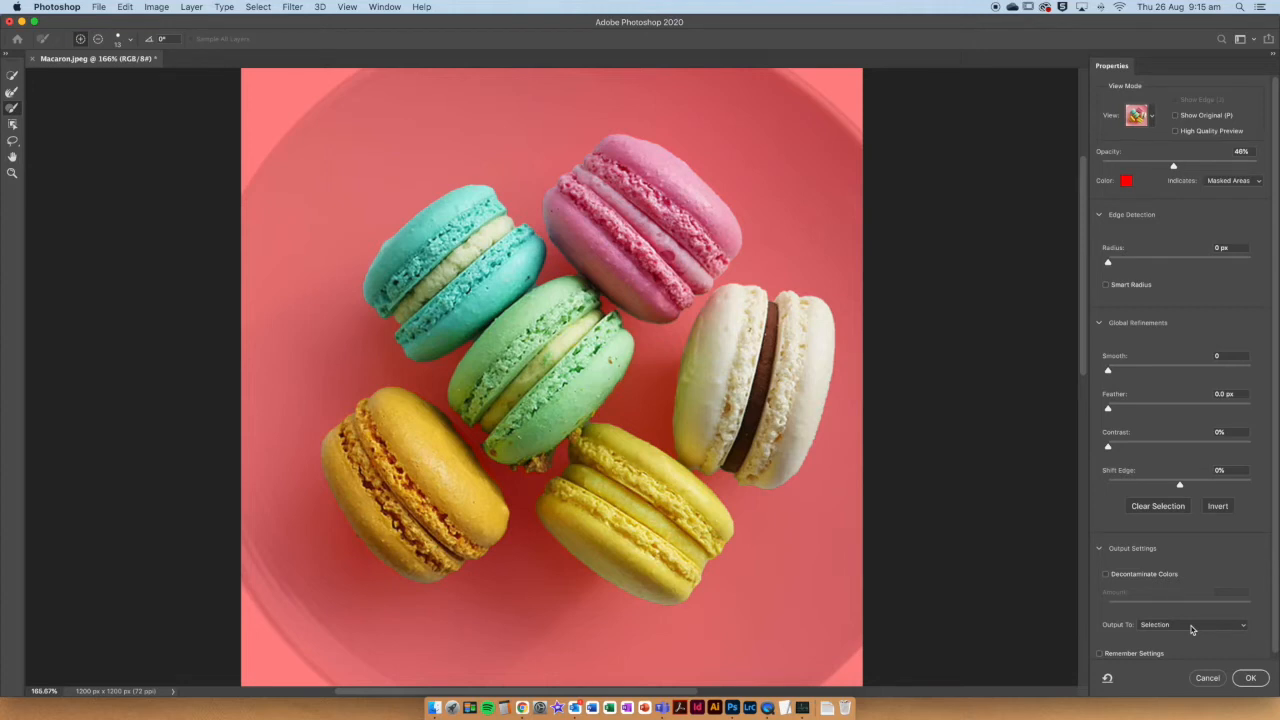
pyautogui.click(1191, 629)
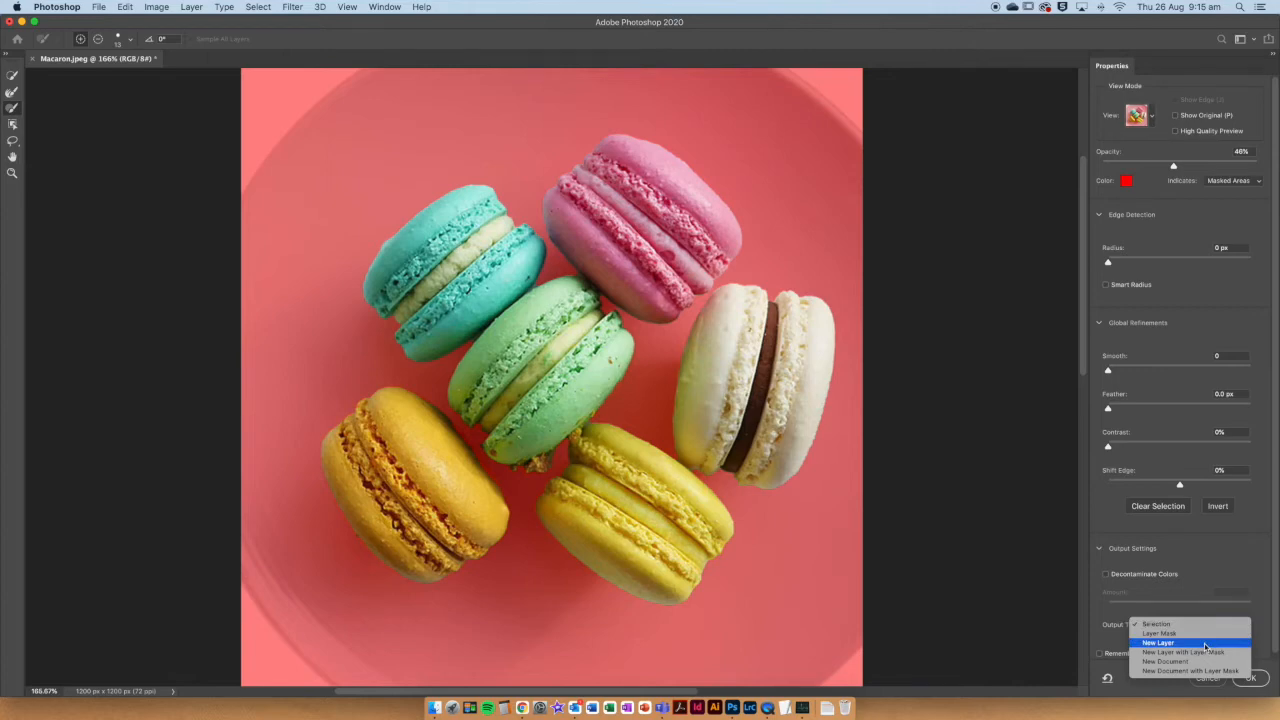
pyautogui.click(1205, 646)
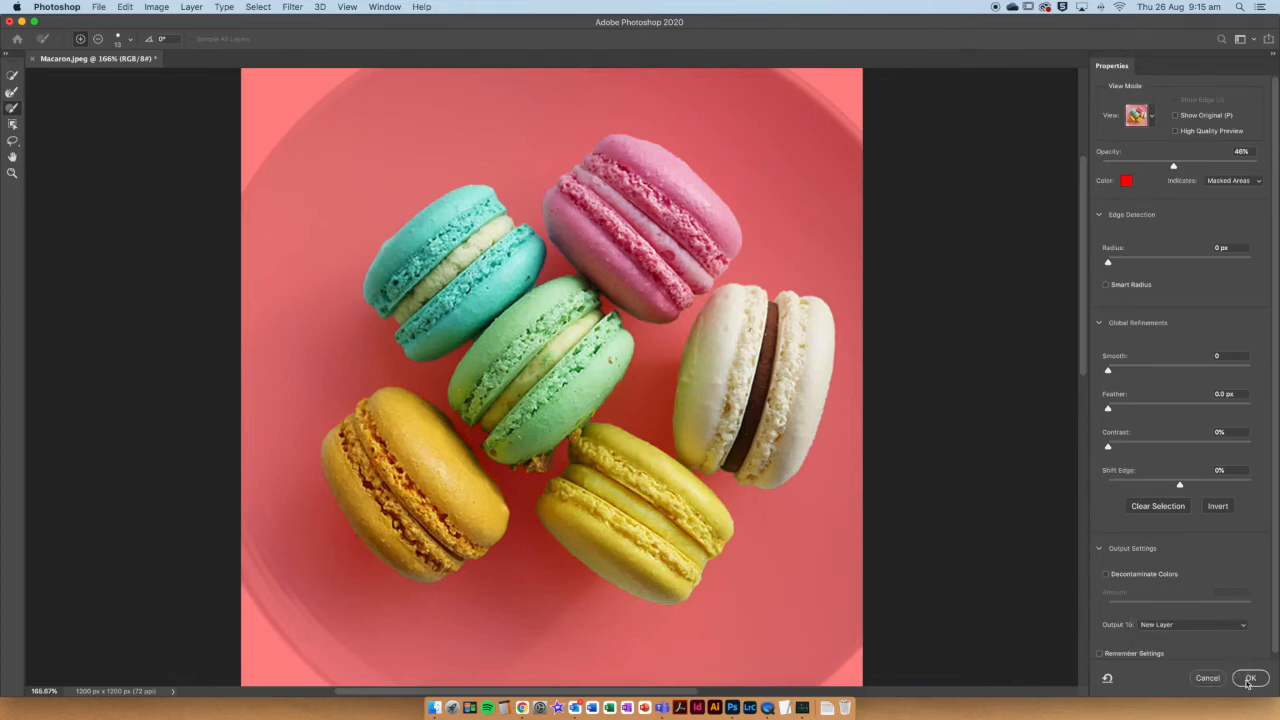
pyautogui.click(1249, 678)
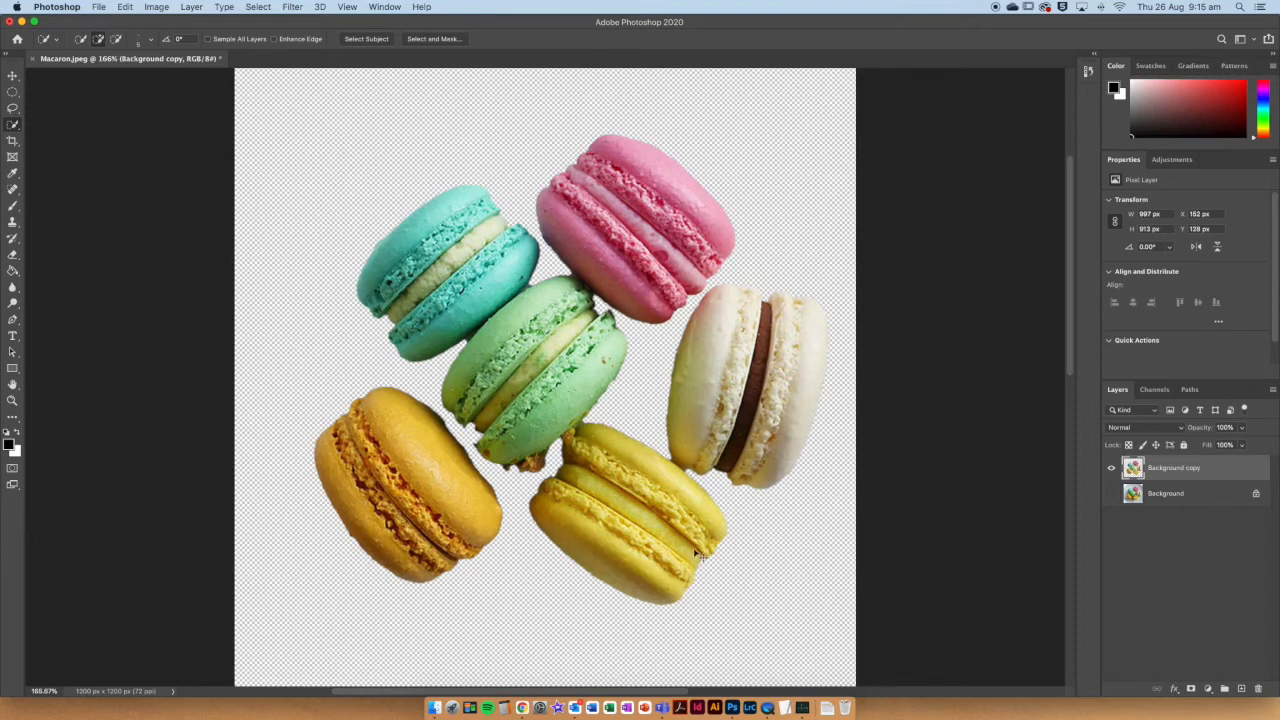
pyautogui.press('super+z')
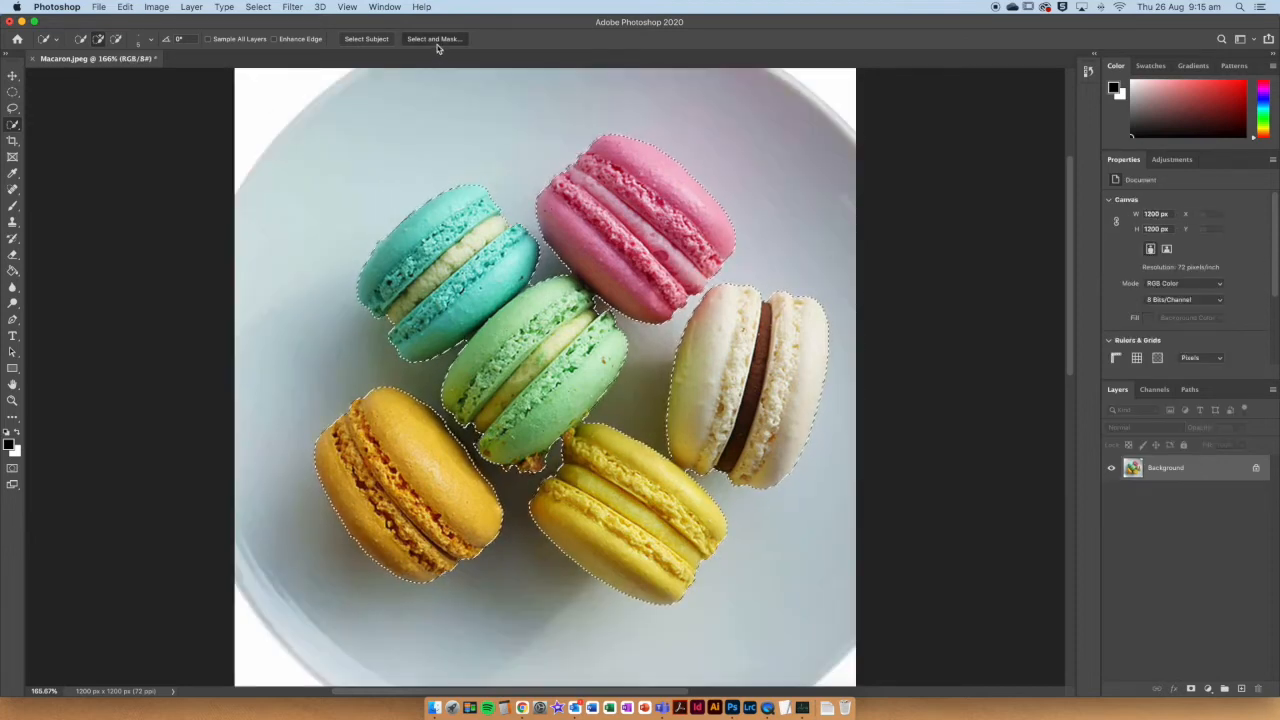
# Output the macaron selection from Select and Mask as a new layer with a layer mask.
pyautogui.click(436, 44)
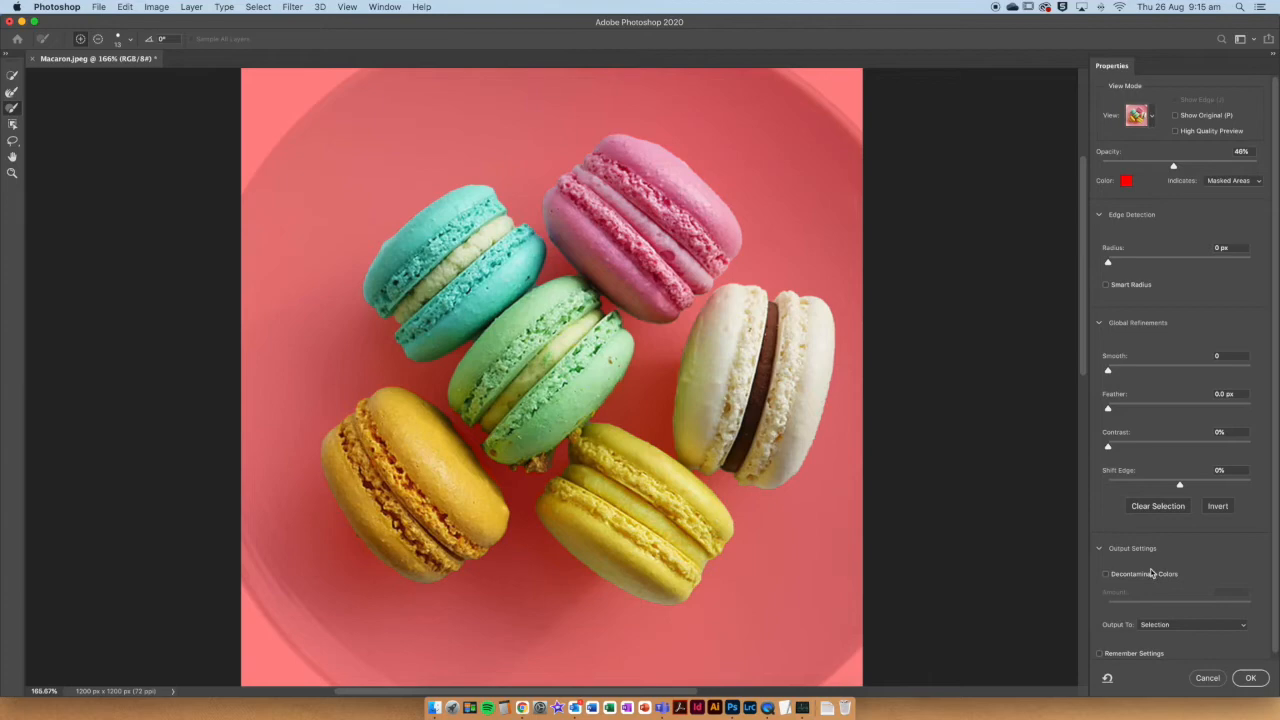
pyautogui.click(1187, 627)
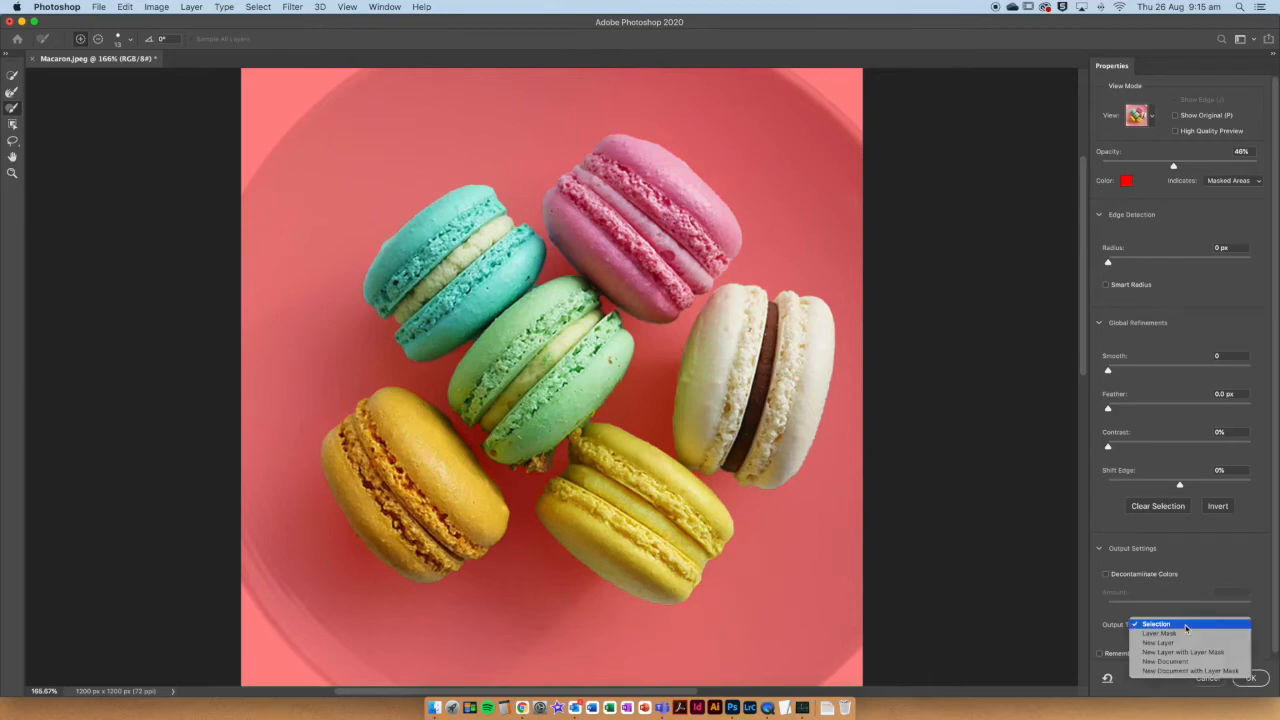
pyautogui.click(1236, 652)
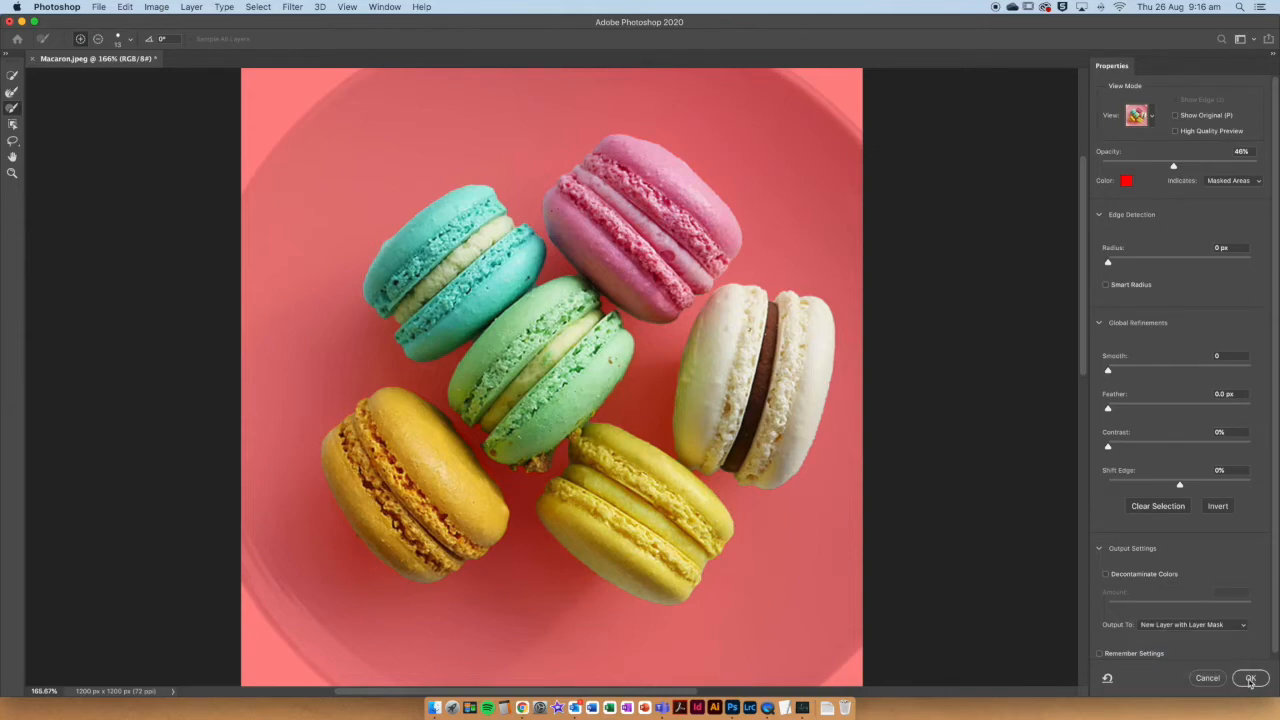
pyautogui.click(1250, 680)
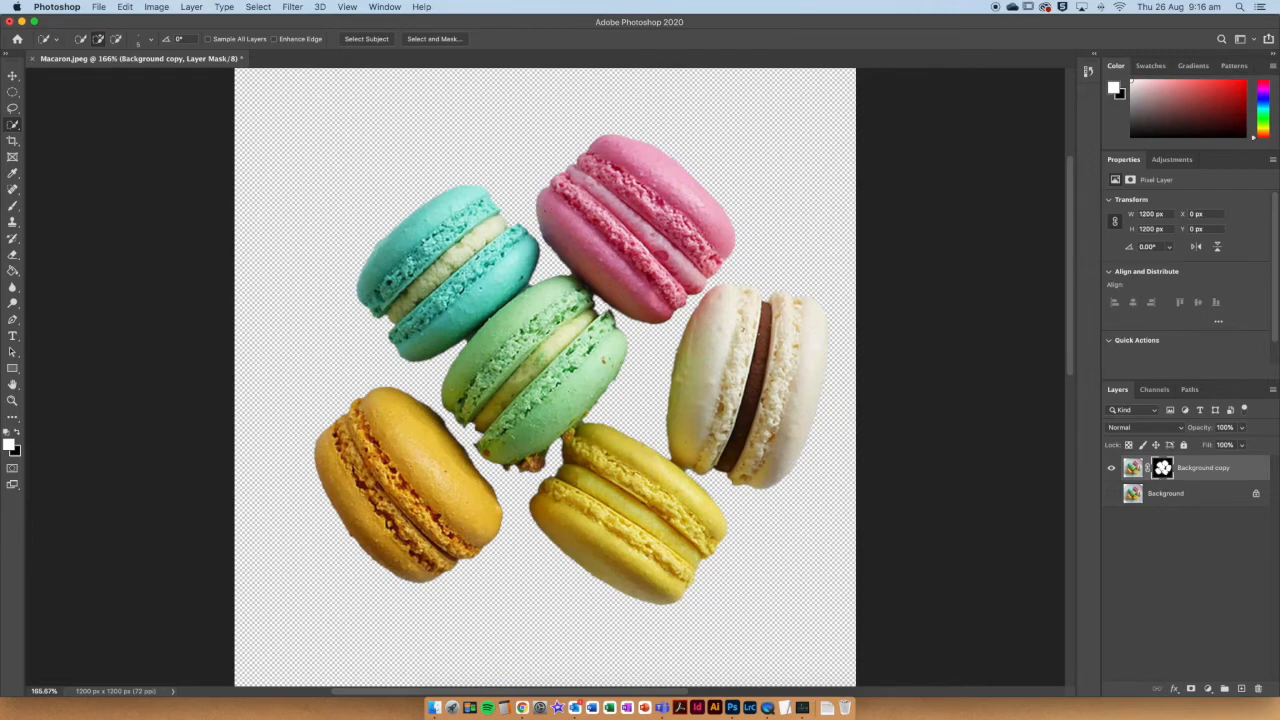
# Erase the dark fringe along the orange macaron's edge facing the green one, on the Background copy layer's mask.
pyautogui.press('super+equal')
pyautogui.press('super+equal')
pyautogui.press('super+equal')
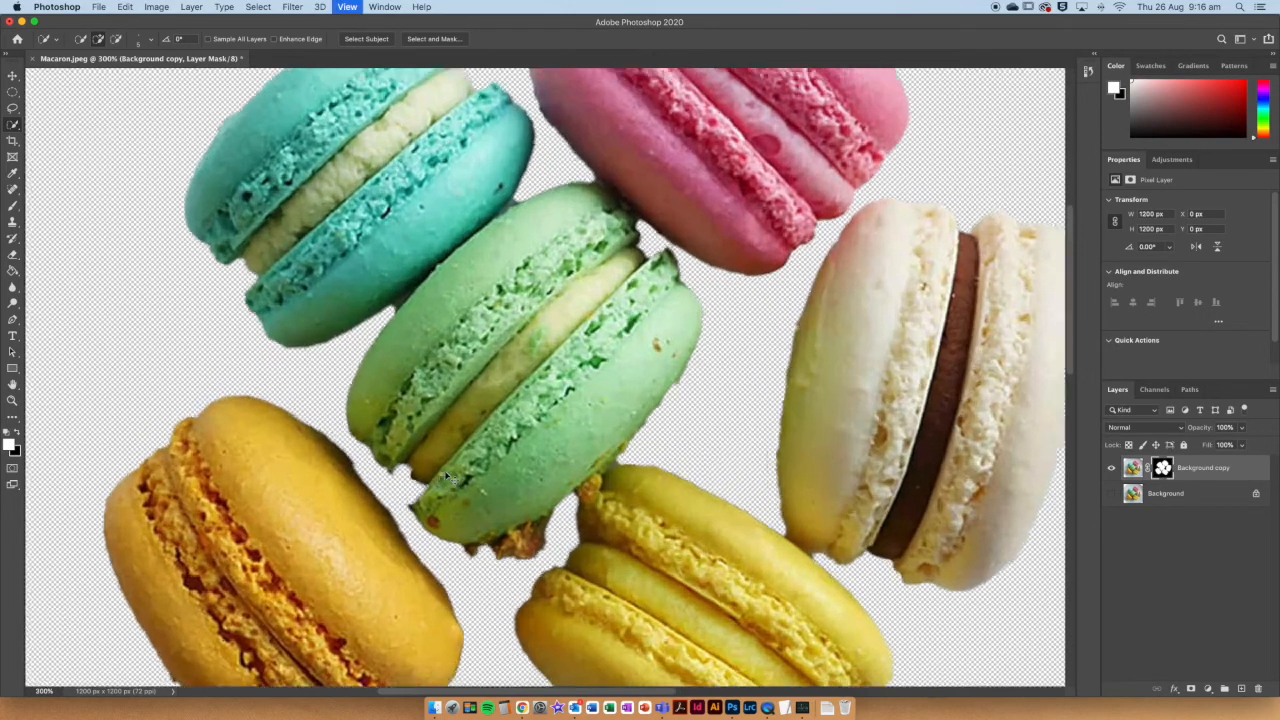
pyautogui.moveTo(430, 469); pyautogui.dragTo(533, 275)
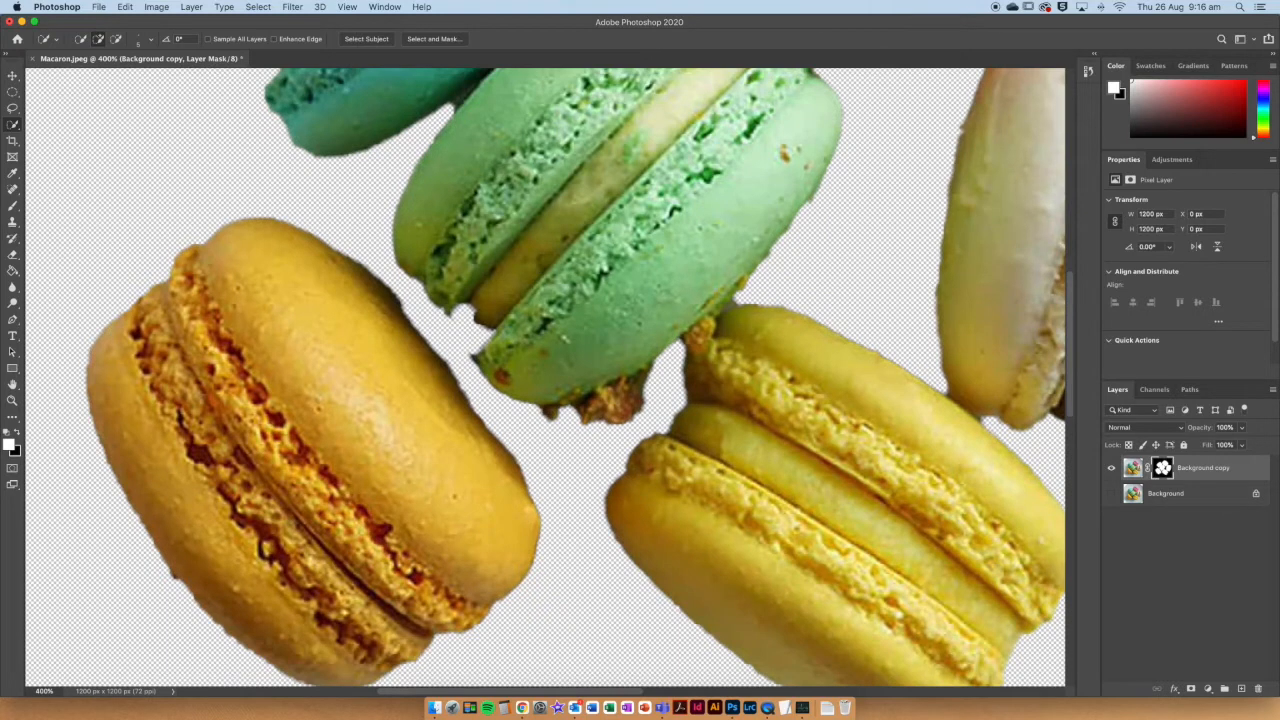
pyautogui.click(13, 257)
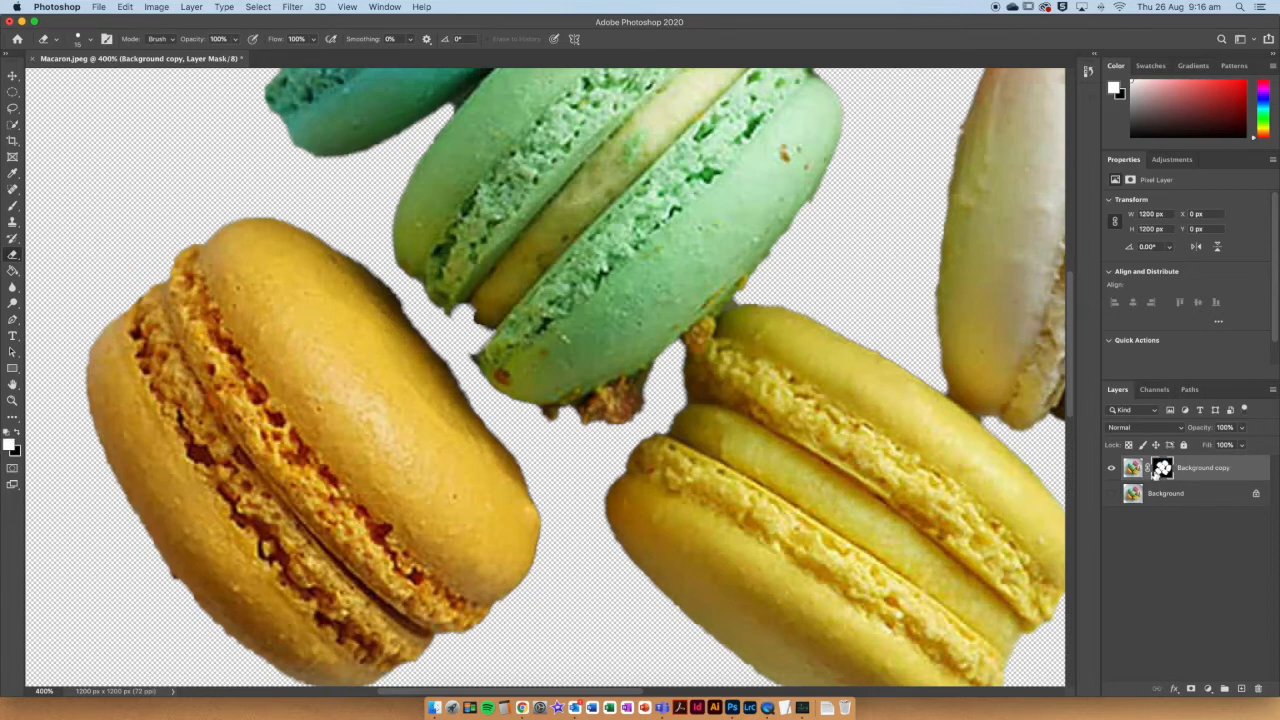
pyautogui.click(1163, 468)
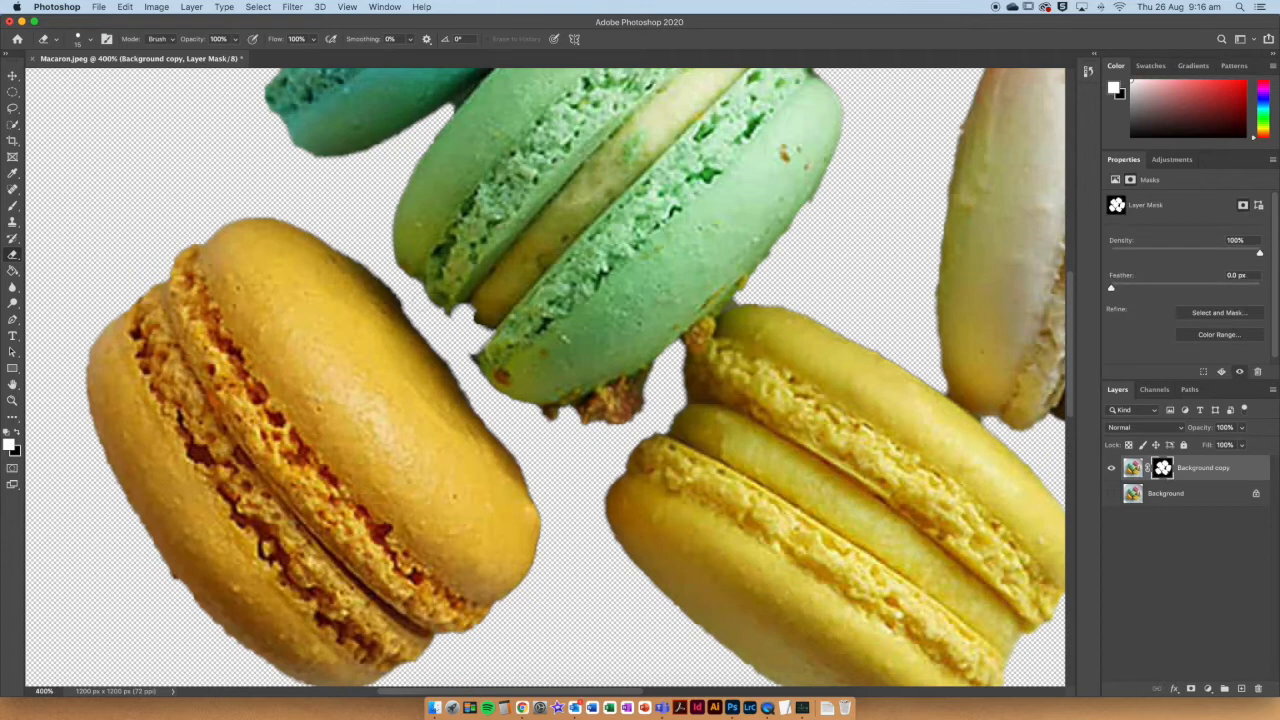
pyautogui.moveTo(365, 254)
pyautogui.mouseDown()
pyautogui.moveTo(447, 334)
pyautogui.moveTo(490, 408)
pyautogui.mouseUp()
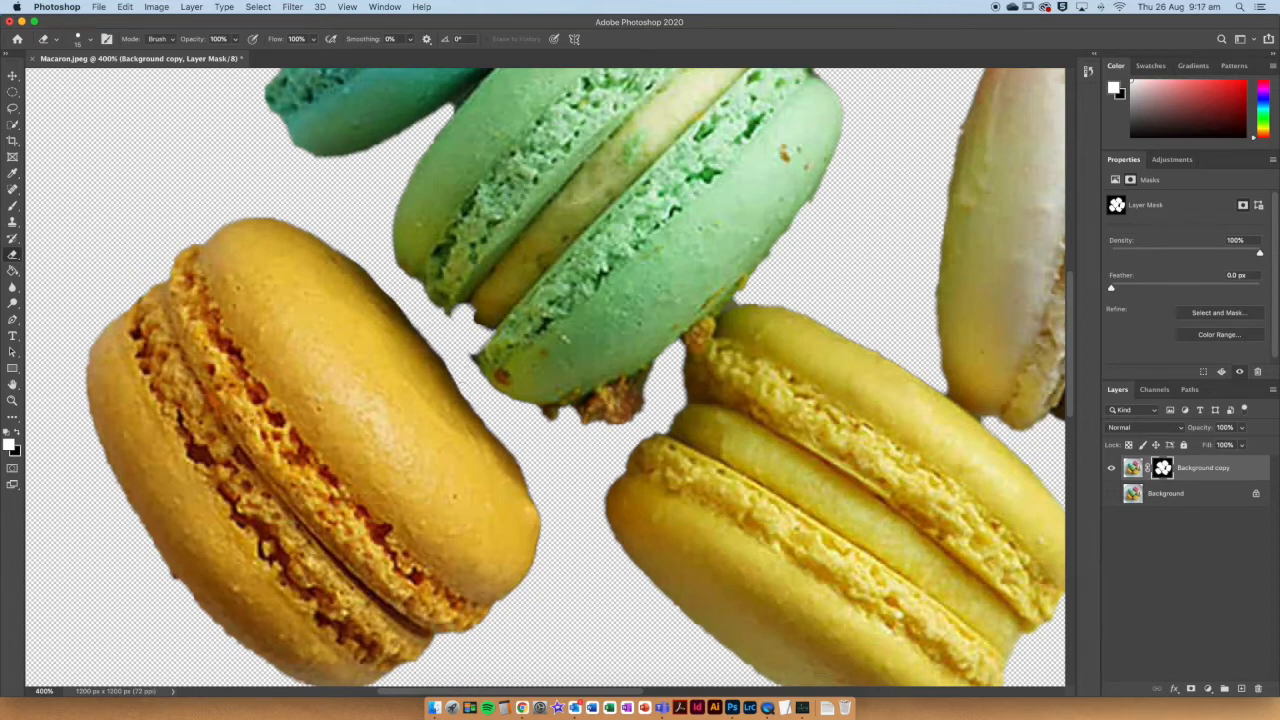
# Swap the foreground and background colours and restore the erased orange macaron edge on the layer mask.
pyautogui.click(17, 434)
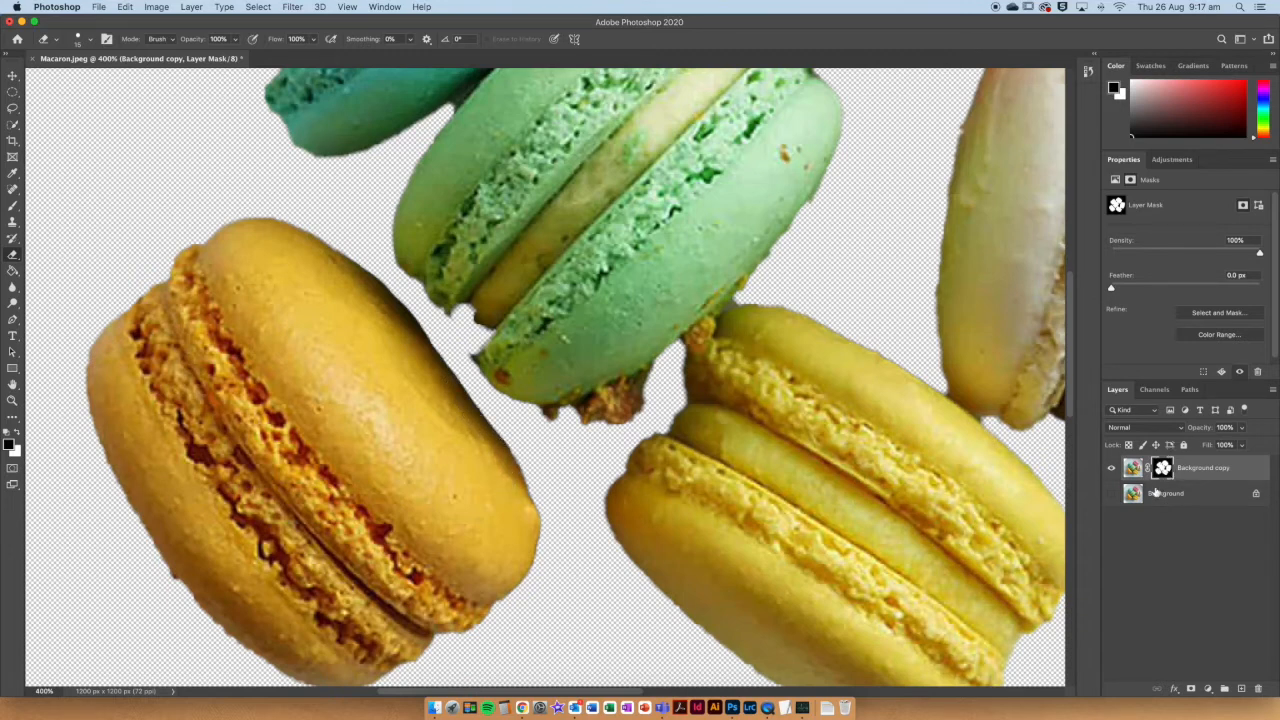
pyautogui.press('super+0')
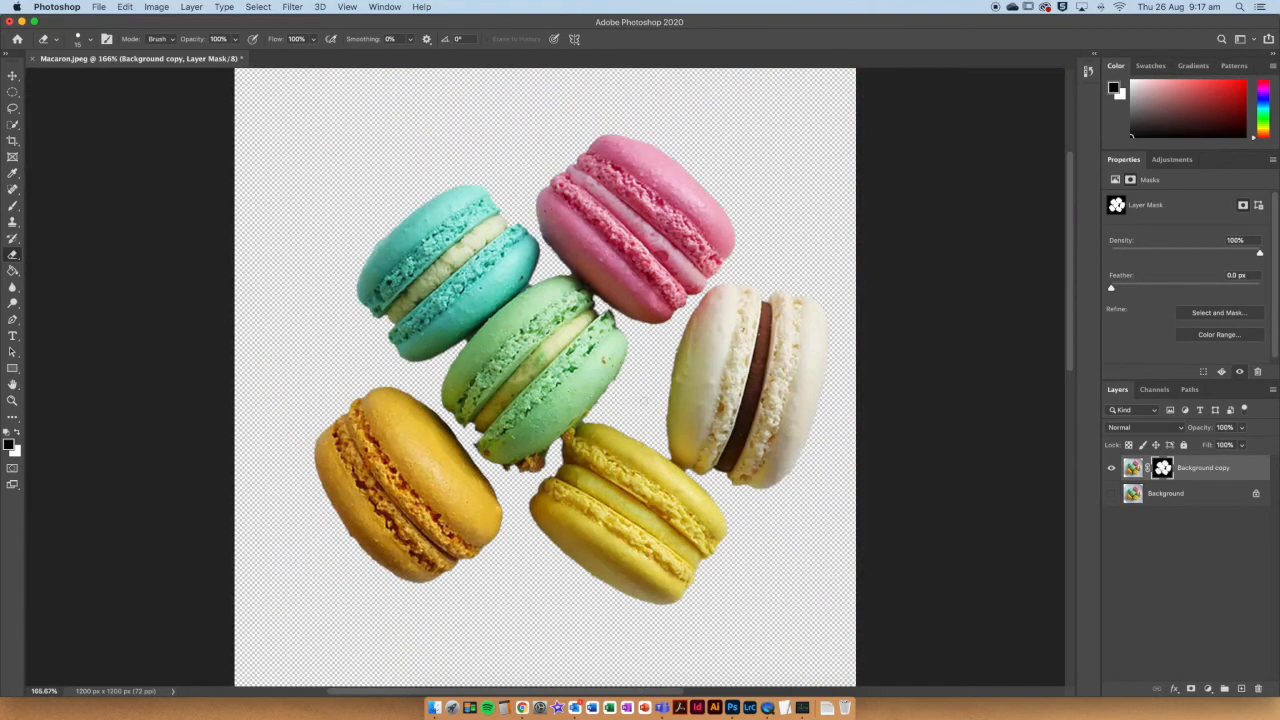
pyautogui.press('super+2')
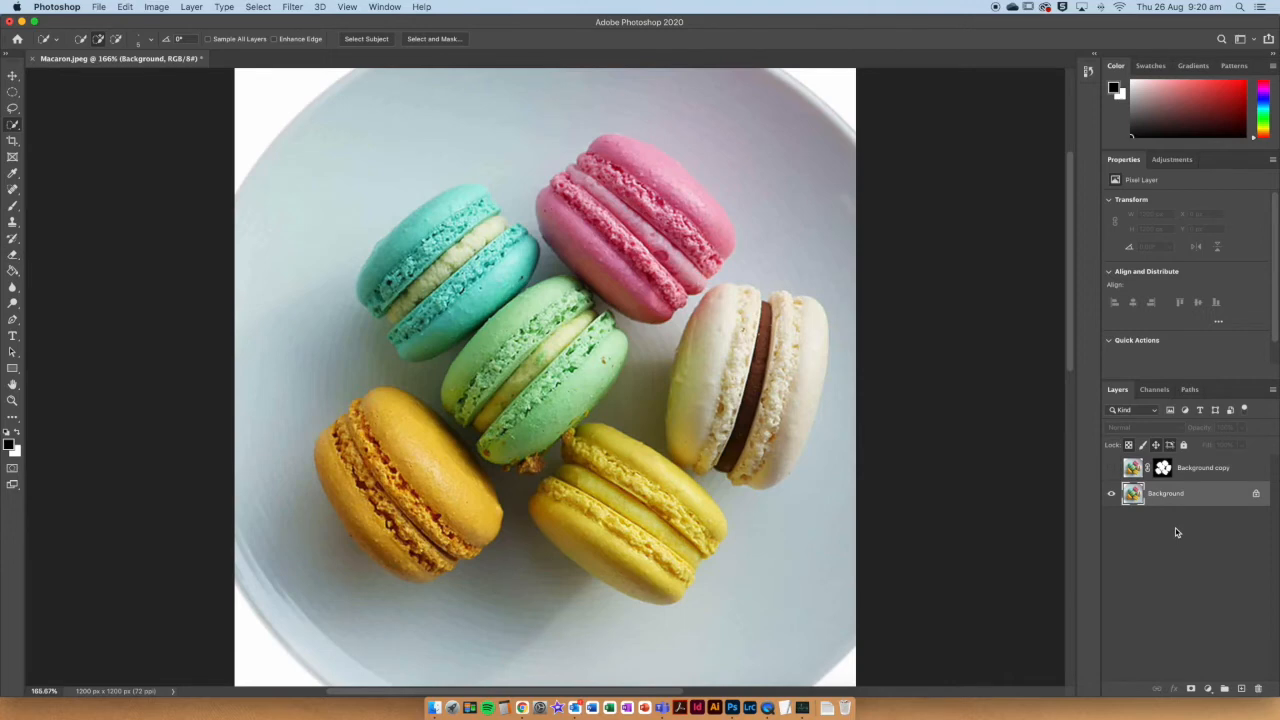
# Trace a closed Magnetic Lasso selection around the teal, green, yellow, cream and pink macarons, leaving out the orange one.
pyautogui.click(13, 110)
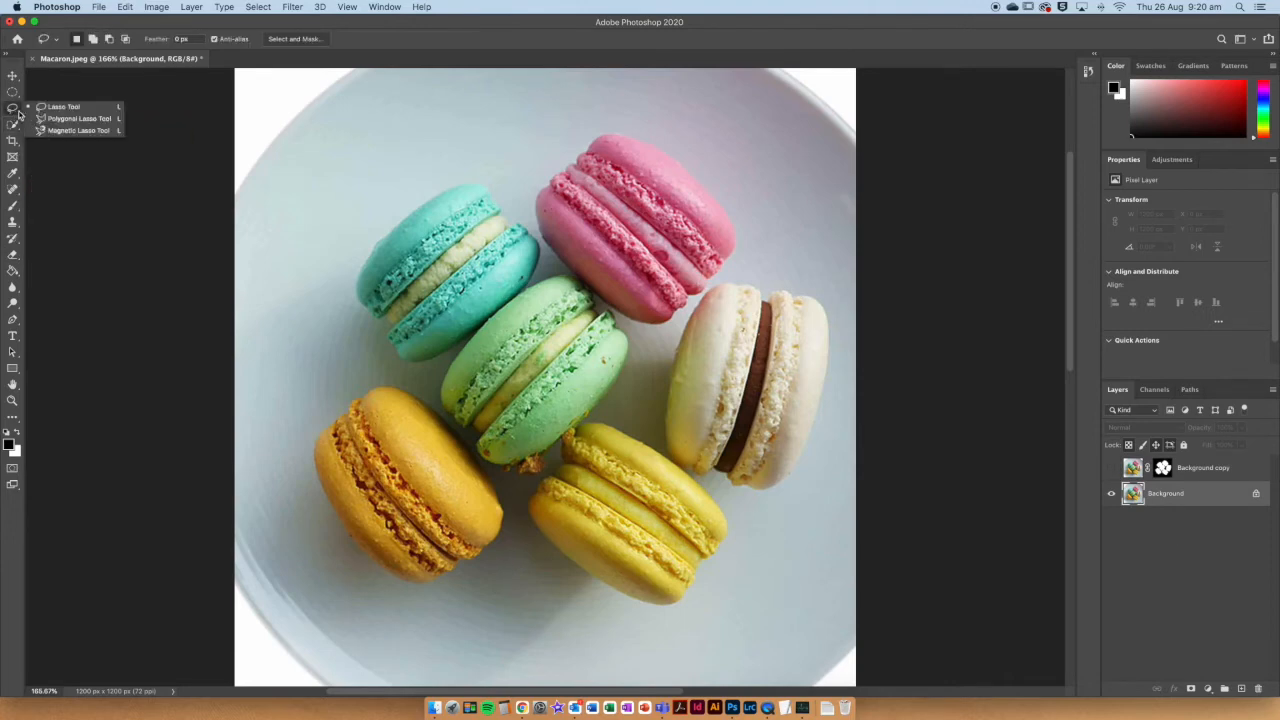
pyautogui.click(105, 131)
pyautogui.moveTo(373, 320)
pyautogui.mouseDown()
pyautogui.moveTo(397, 360)
pyautogui.moveTo(422, 375)
pyautogui.moveTo(479, 342)
pyautogui.moveTo(449, 390)
pyautogui.moveTo(451, 418)
pyautogui.moveTo(484, 432)
pyautogui.moveTo(481, 463)
pyautogui.moveTo(511, 481)
pyautogui.moveTo(554, 481)
pyautogui.moveTo(566, 453)
pyautogui.moveTo(562, 484)
pyautogui.moveTo(528, 517)
pyautogui.moveTo(599, 587)
pyautogui.moveTo(655, 607)
pyautogui.moveTo(690, 602)
pyautogui.moveTo(716, 562)
pyautogui.moveTo(697, 481)
pyautogui.mouseUp()
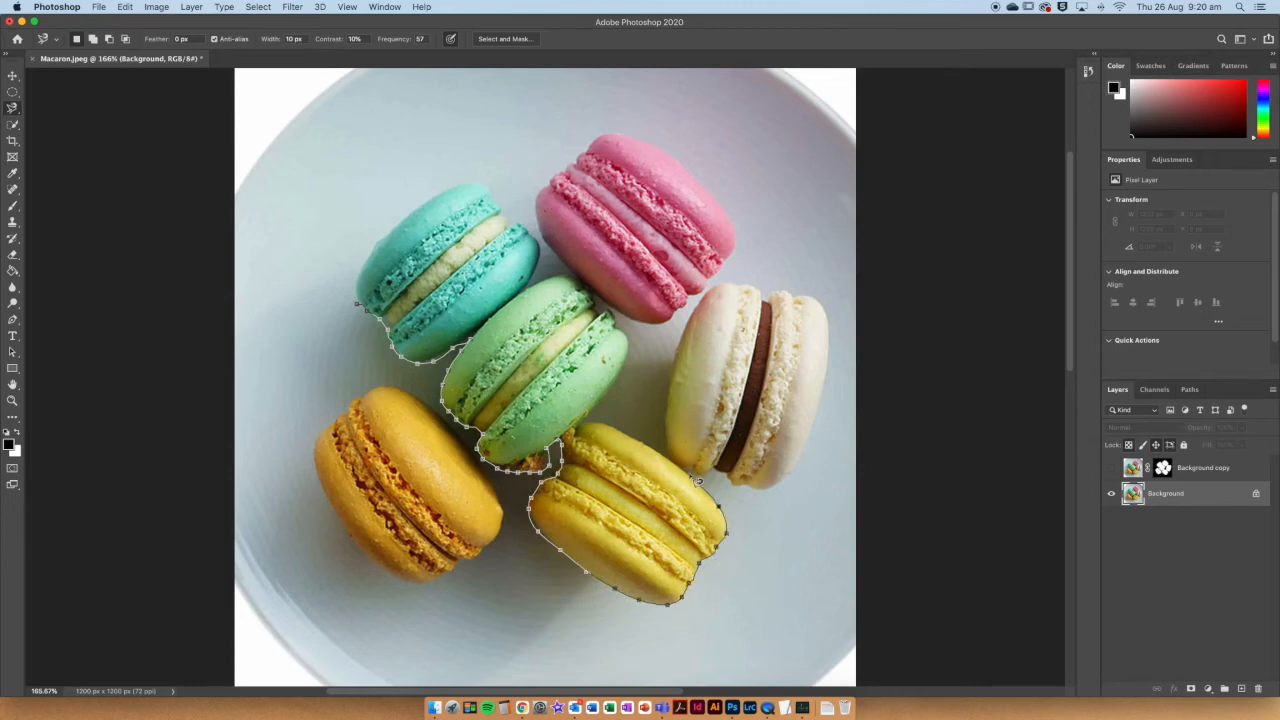
pyautogui.scroll(3, 720, 478)
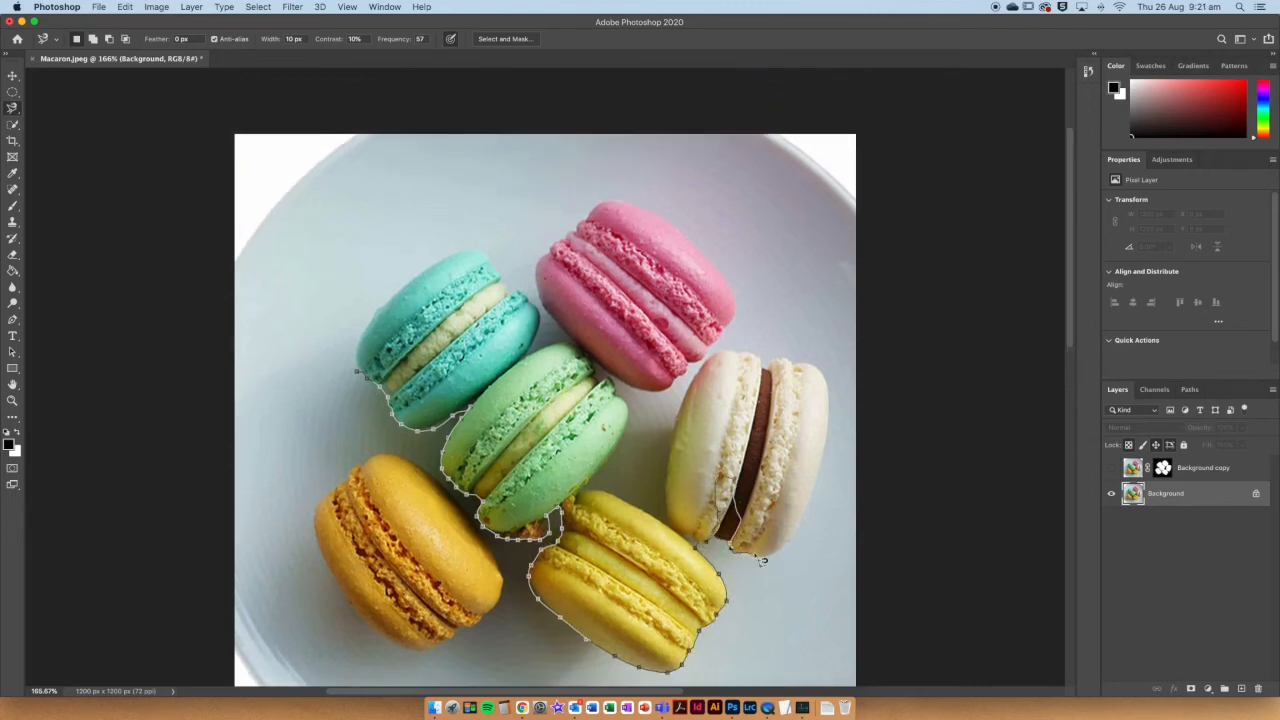
pyautogui.moveTo(790, 563)
pyautogui.mouseDown()
pyautogui.moveTo(811, 496)
pyautogui.moveTo(826, 388)
pyautogui.moveTo(792, 358)
pyautogui.moveTo(760, 368)
pyautogui.moveTo(740, 350)
pyautogui.moveTo(704, 378)
pyautogui.moveTo(676, 442)
pyautogui.moveTo(667, 532)
pyautogui.moveTo(626, 500)
pyautogui.moveTo(628, 383)
pyautogui.moveTo(684, 396)
pyautogui.moveTo(739, 325)
pyautogui.moveTo(703, 260)
pyautogui.moveTo(649, 220)
pyautogui.moveTo(586, 228)
pyautogui.moveTo(551, 263)
pyautogui.moveTo(543, 315)
pyautogui.moveTo(578, 353)
pyautogui.moveTo(530, 368)
pyautogui.moveTo(547, 337)
pyautogui.moveTo(478, 262)
pyautogui.moveTo(383, 314)
pyautogui.moveTo(363, 386)
pyautogui.mouseUp()
pyautogui.scroll(1, 690, 391)
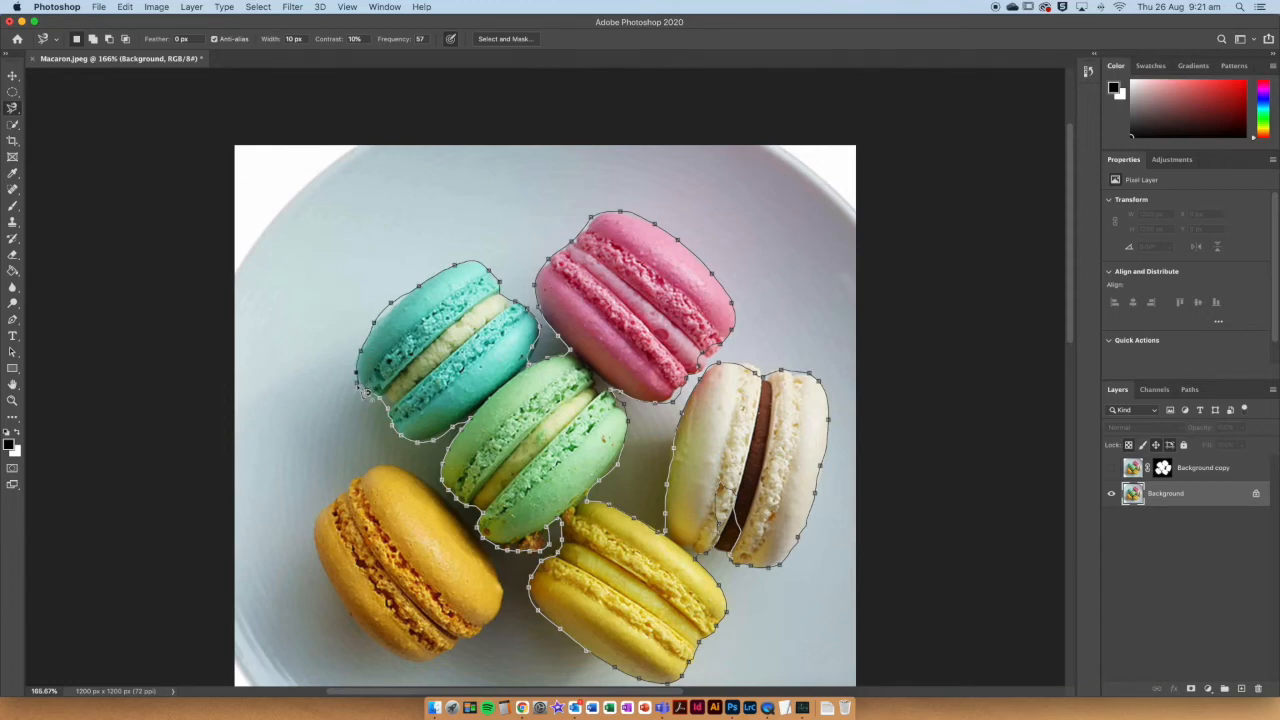
pyautogui.scroll(-1, 364, 390)
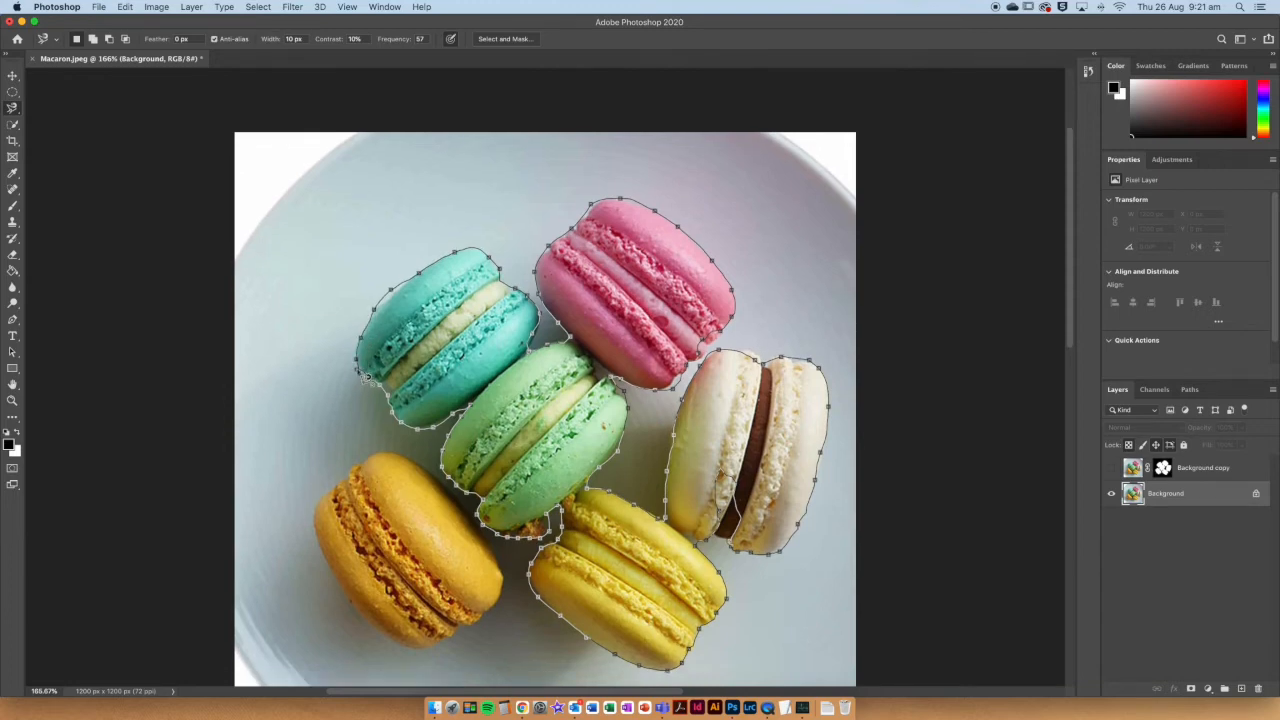
pyautogui.click(365, 376)
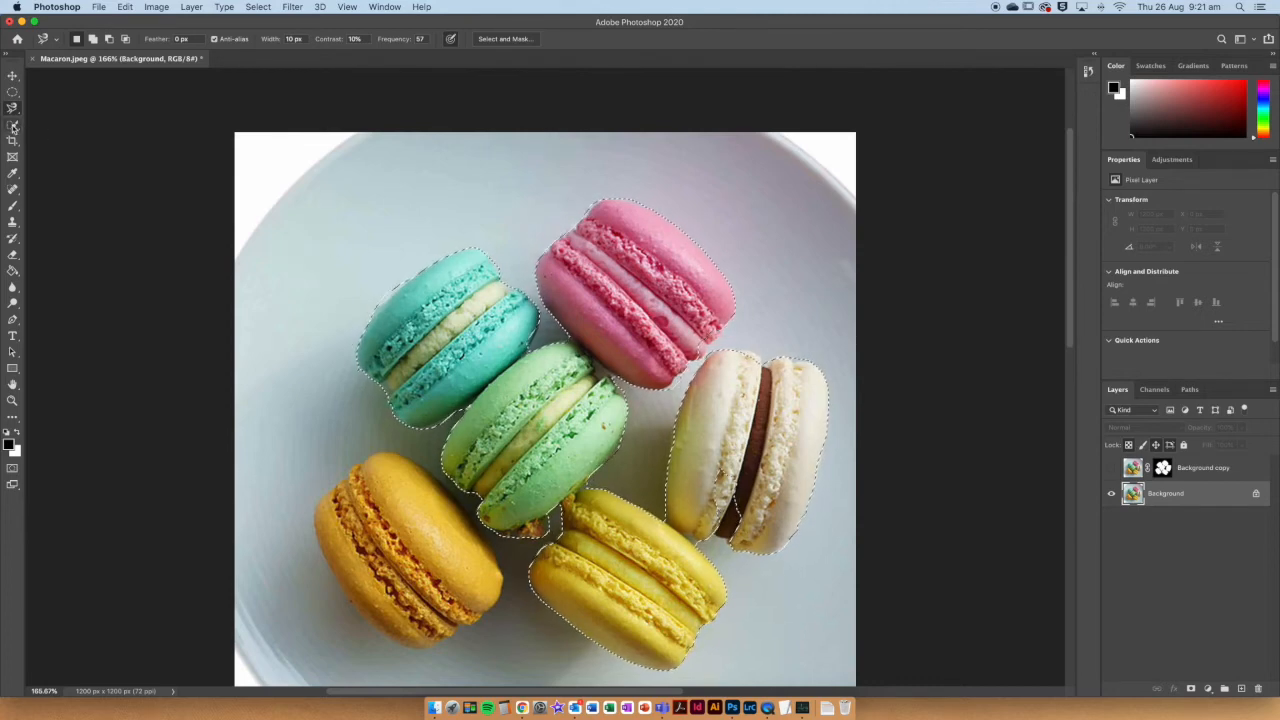
# Examine the traced selection's edges up close with the Quick Selection tool active, and clear the selection.
pyautogui.moveTo(13, 127); pyautogui.dragTo(80, 150)
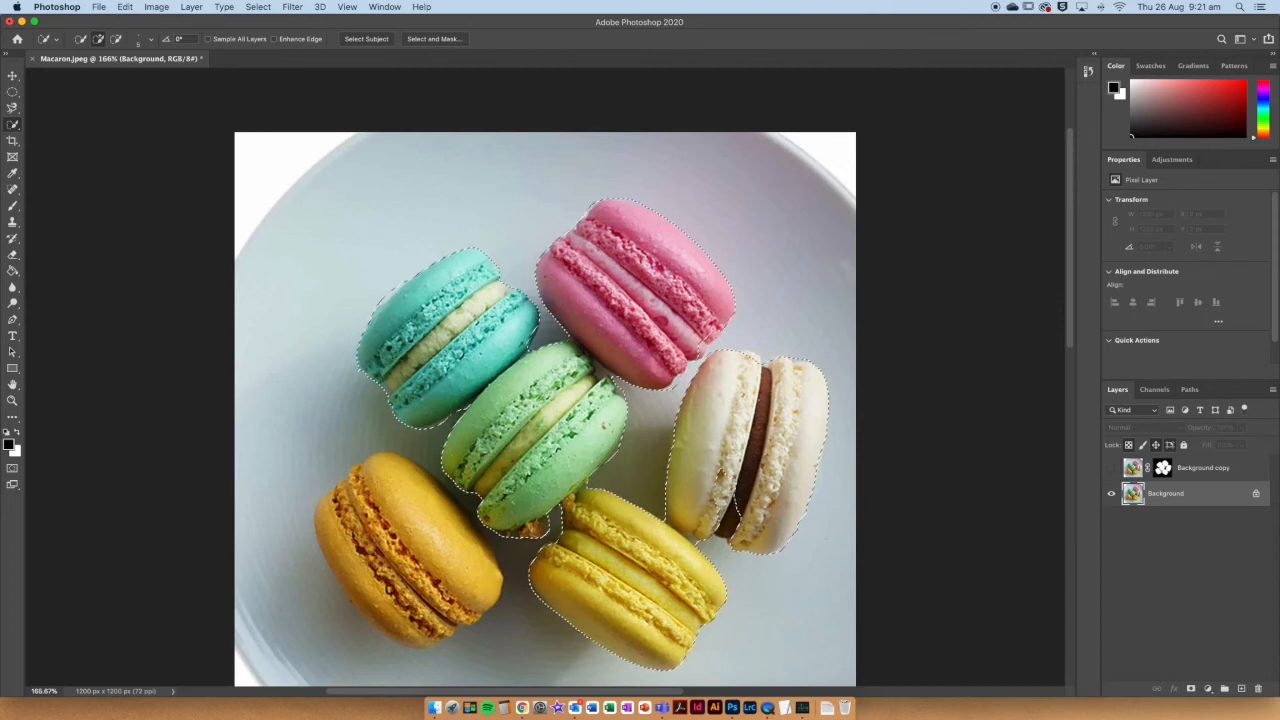
pyautogui.press('super+equal')
pyautogui.press('super+equal')
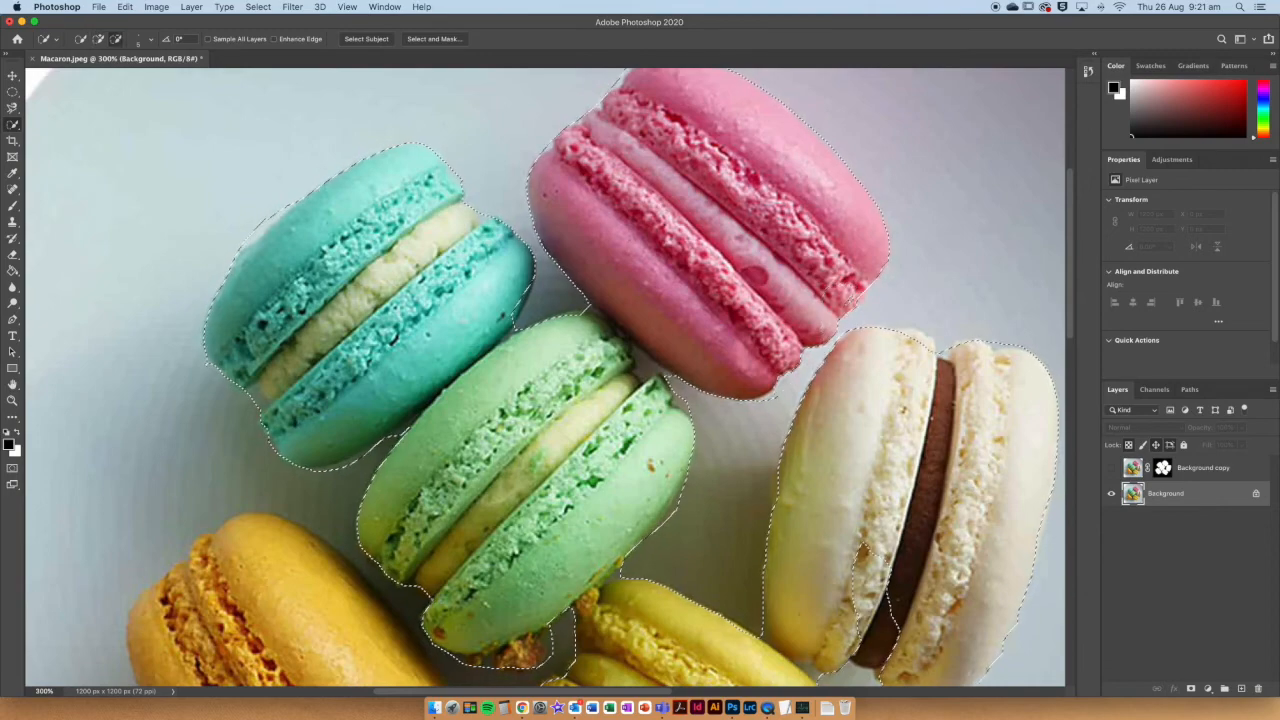
pyautogui.scroll(-5, 545, 380)
pyautogui.hscroll(5, 545, 380)
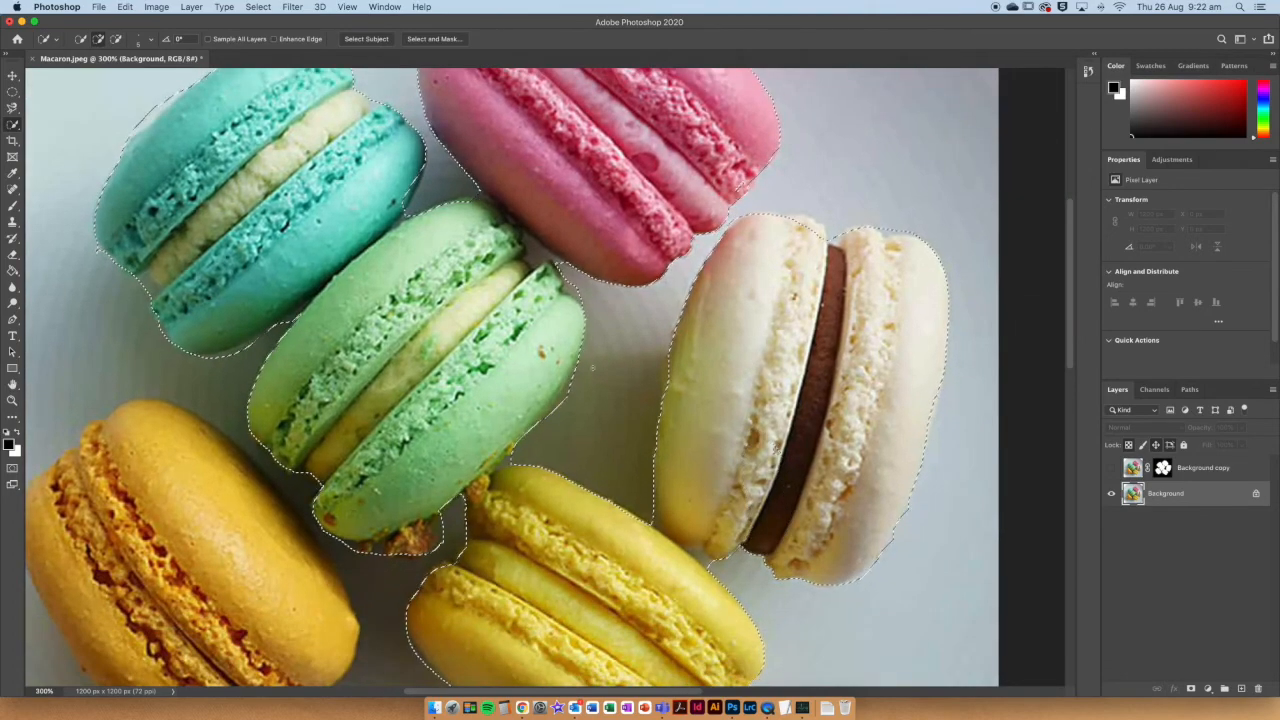
pyautogui.press('super+0')
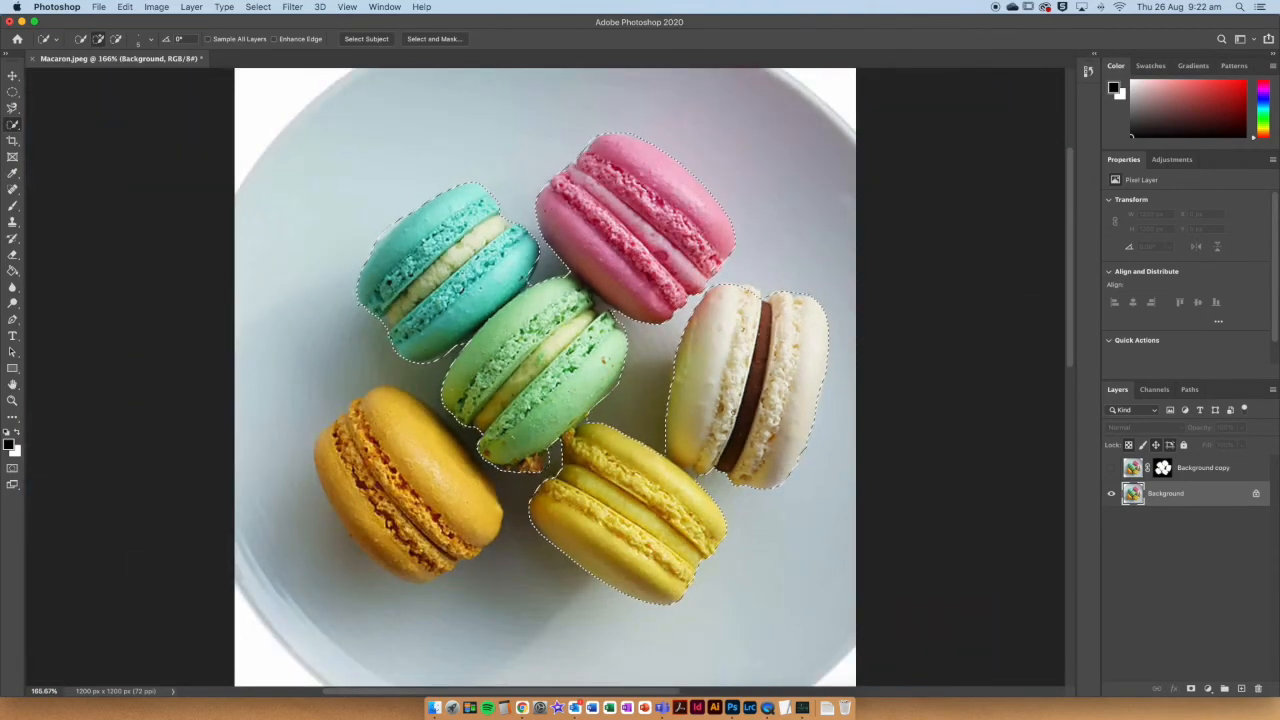
pyautogui.press('super+d')
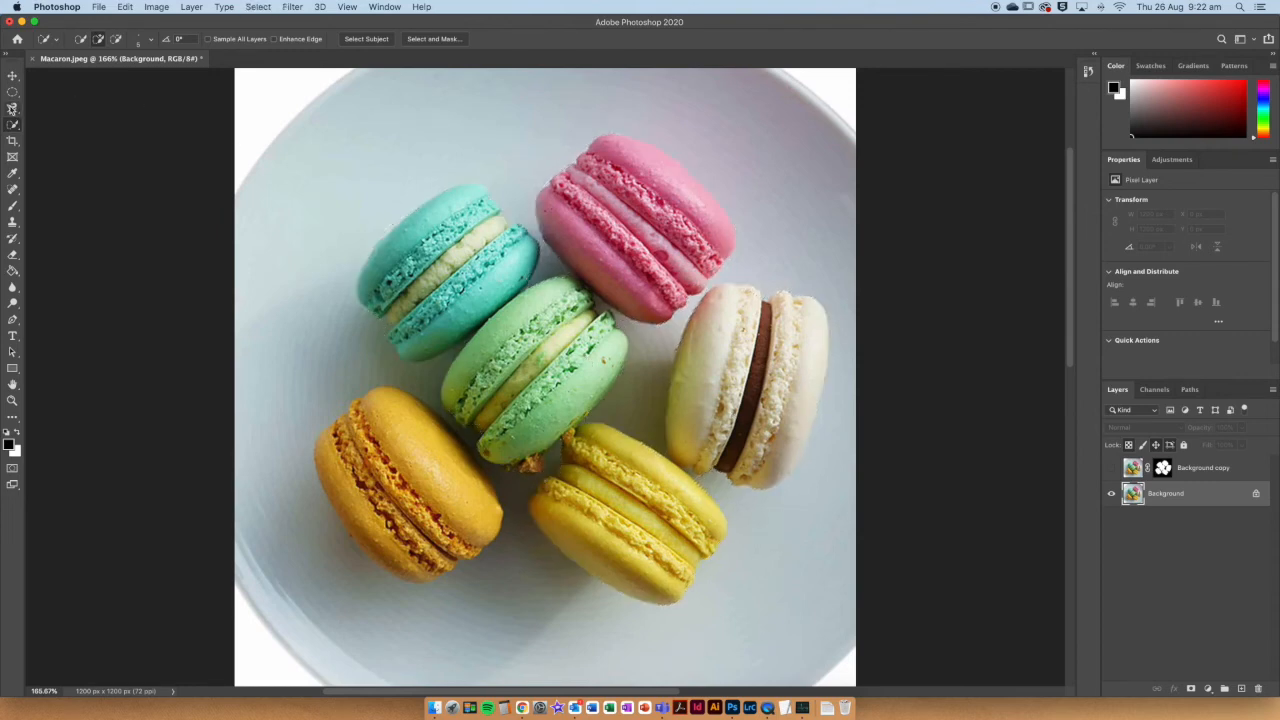
# Outline all macarons except the orange one with a loose, straight-sided Polygonal Lasso selection, and deselect it.
pyautogui.click(12, 108)
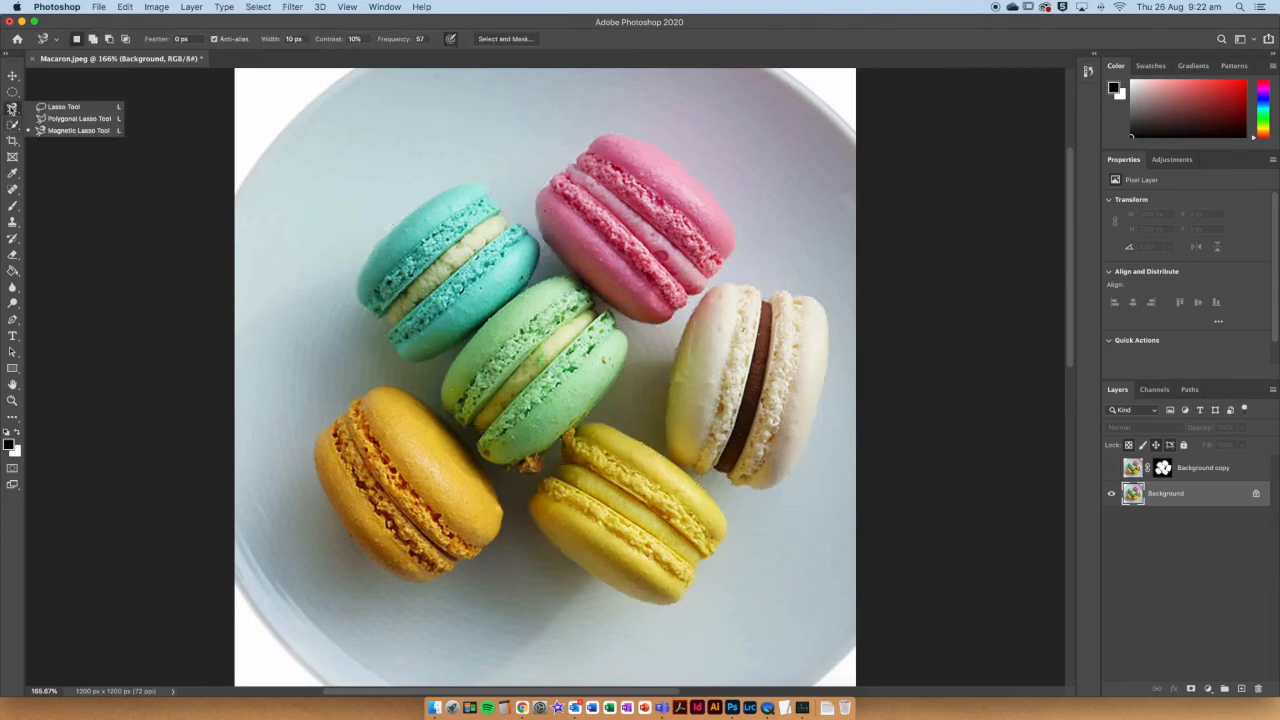
pyautogui.click(86, 119)
pyautogui.click(435, 171)
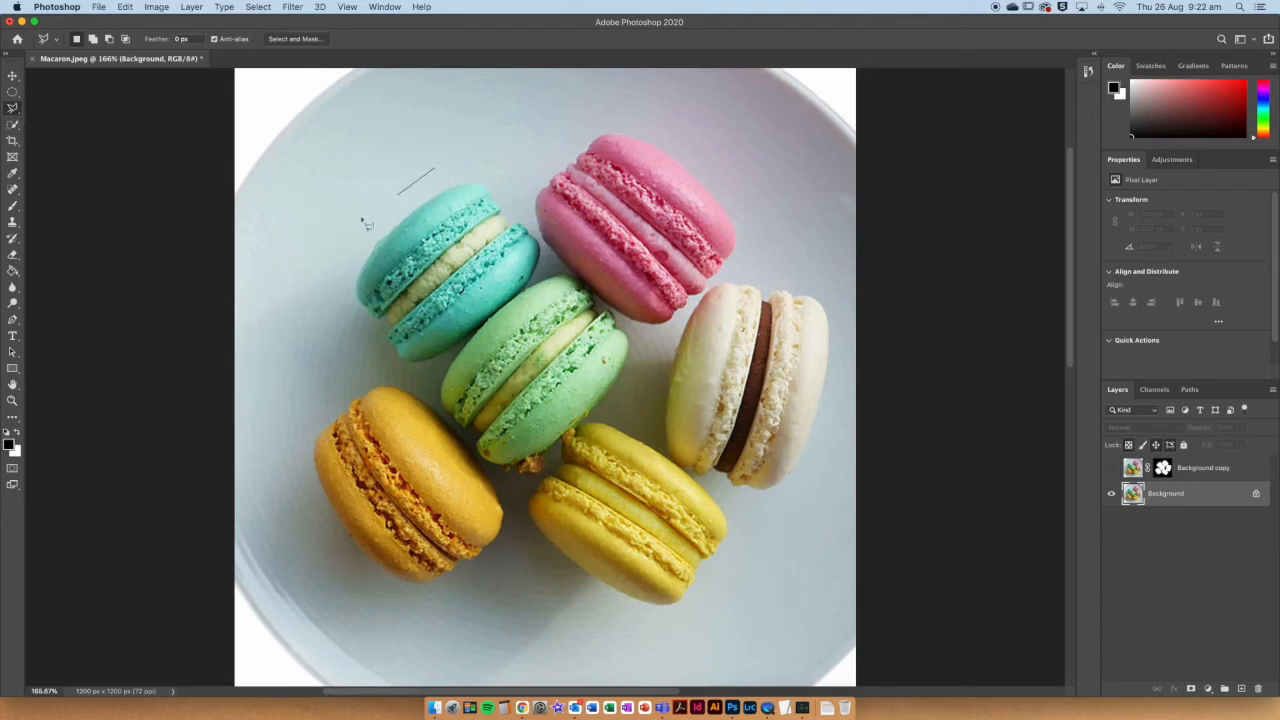
pyautogui.click(332, 241)
pyautogui.click(410, 381)
pyautogui.click(431, 364)
pyautogui.scroll(-1, 440, 372)
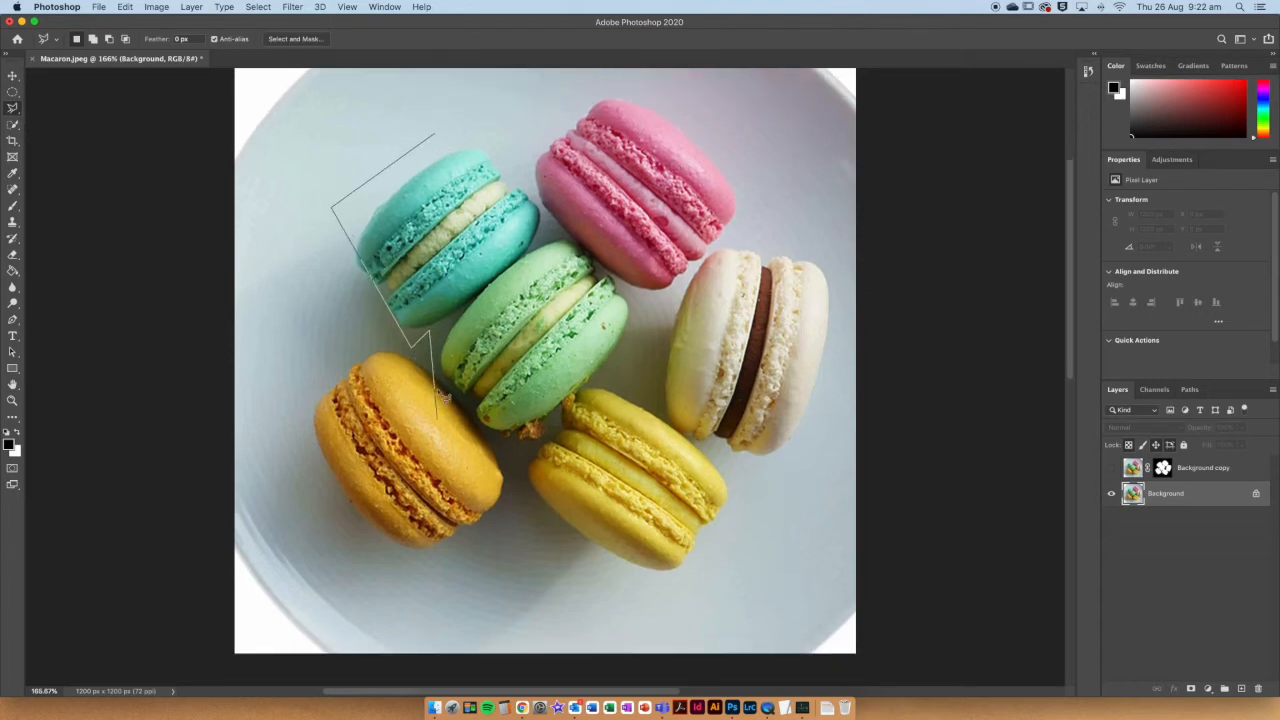
pyautogui.click(500, 448)
pyautogui.click(548, 439)
pyautogui.click(514, 470)
pyautogui.click(566, 548)
pyautogui.click(691, 585)
pyautogui.click(733, 522)
pyautogui.click(809, 460)
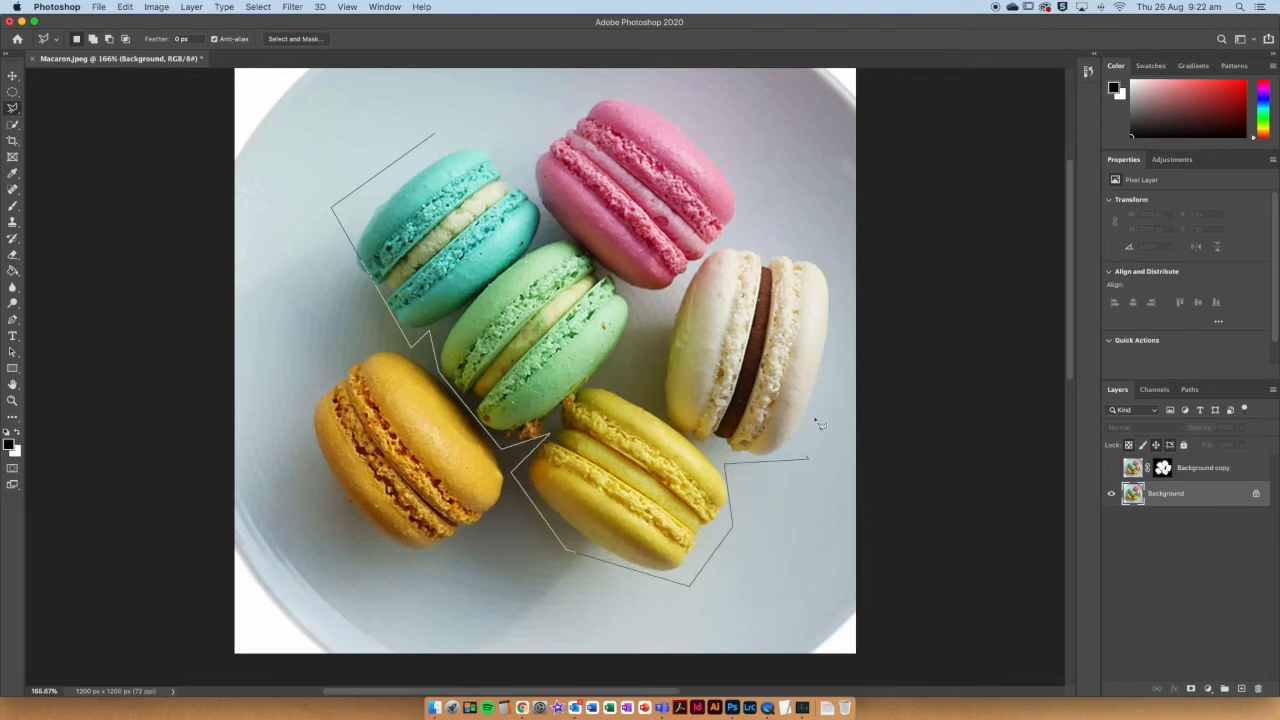
pyautogui.click(847, 249)
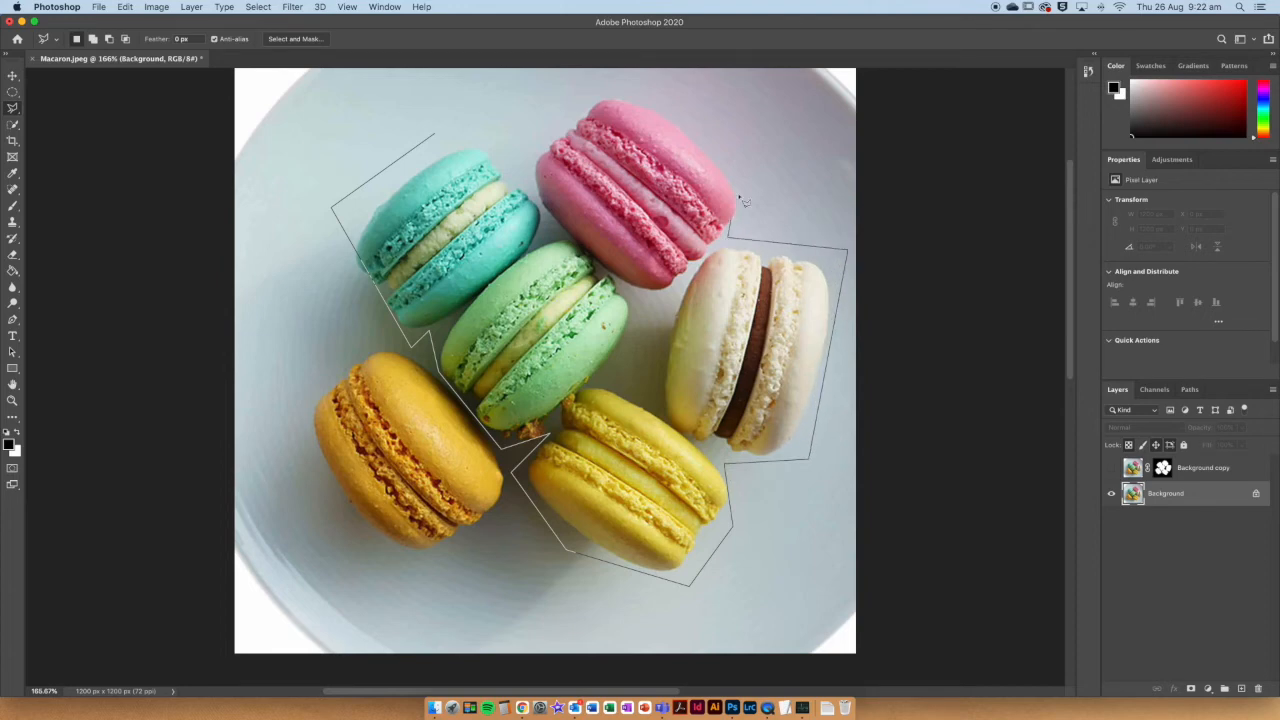
pyautogui.click(741, 161)
pyautogui.click(636, 84)
pyautogui.click(536, 155)
pyautogui.click(437, 139)
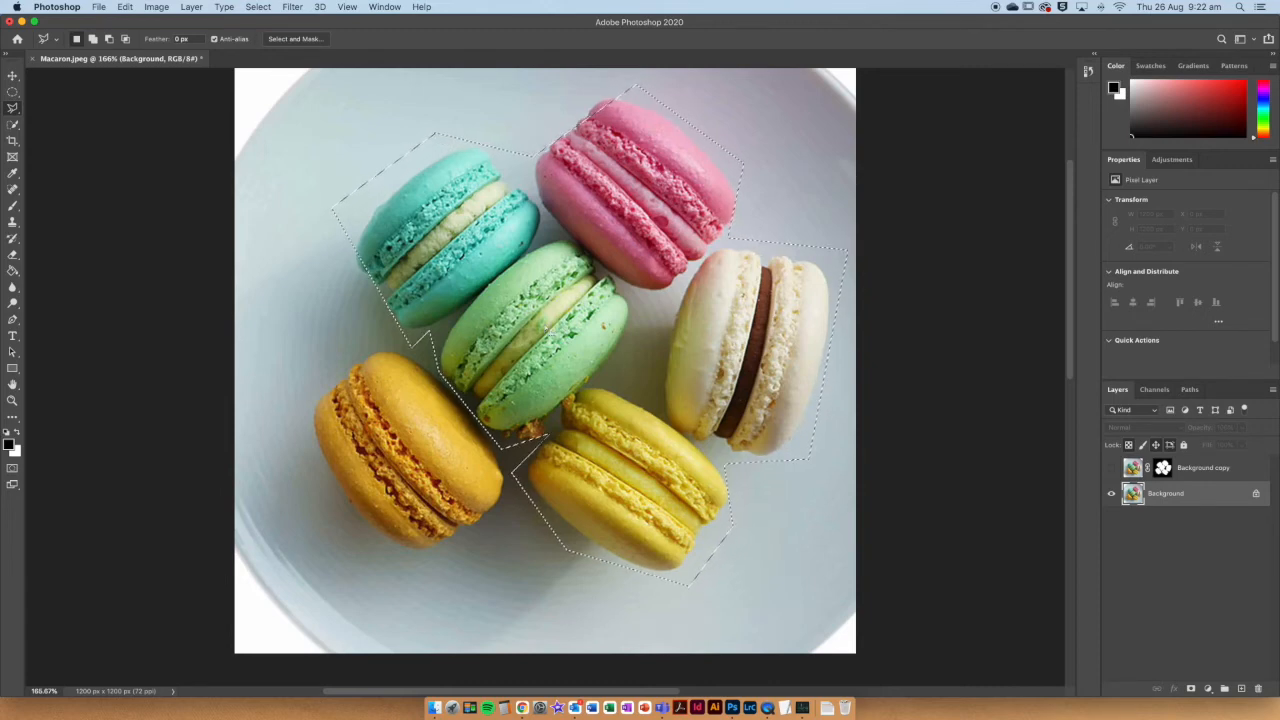
pyautogui.rightClick(522, 318)
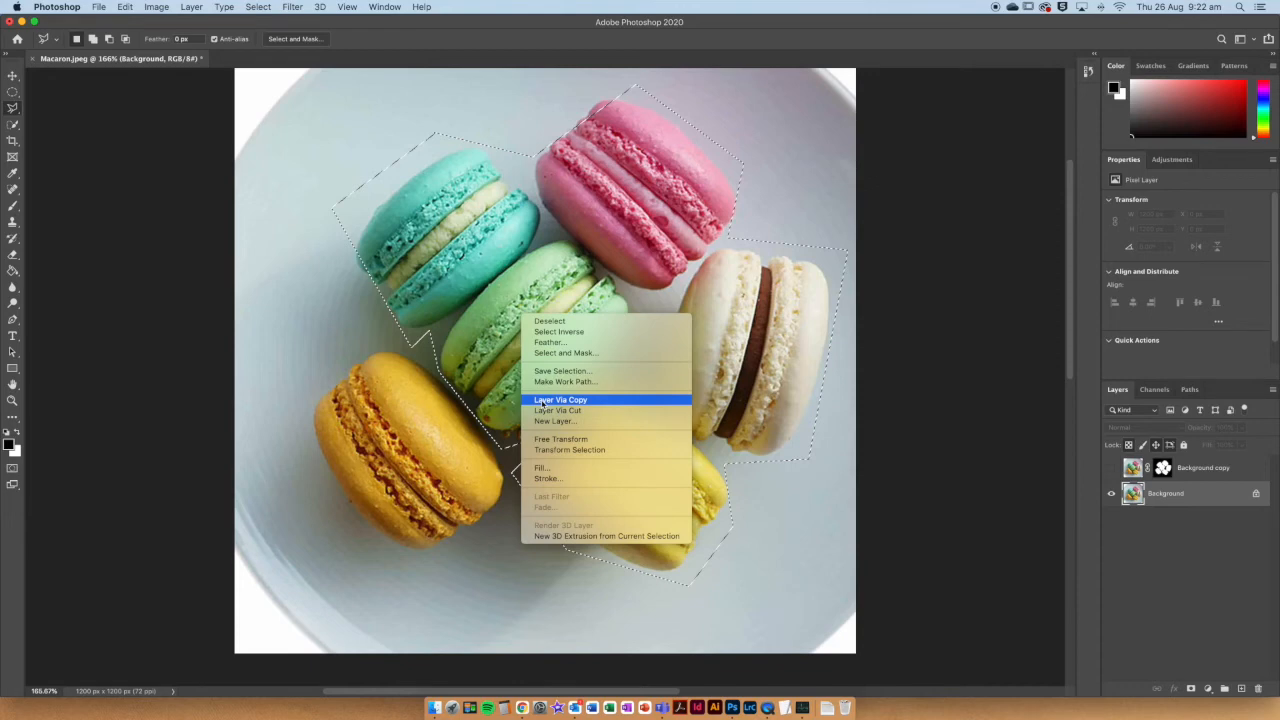
pyautogui.click(551, 321)
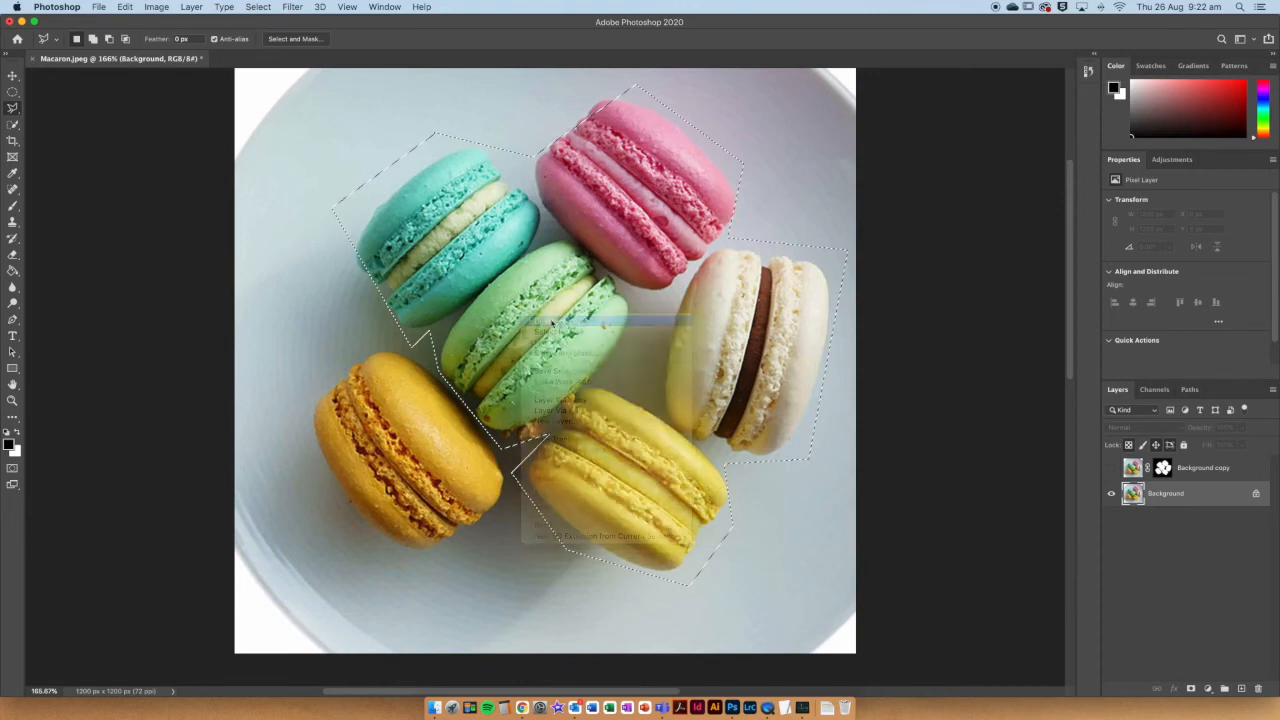
# Draw a loose freehand Lasso selection around all six macarons, and deselect it.
pyautogui.click(15, 108)
pyautogui.click(56, 107)
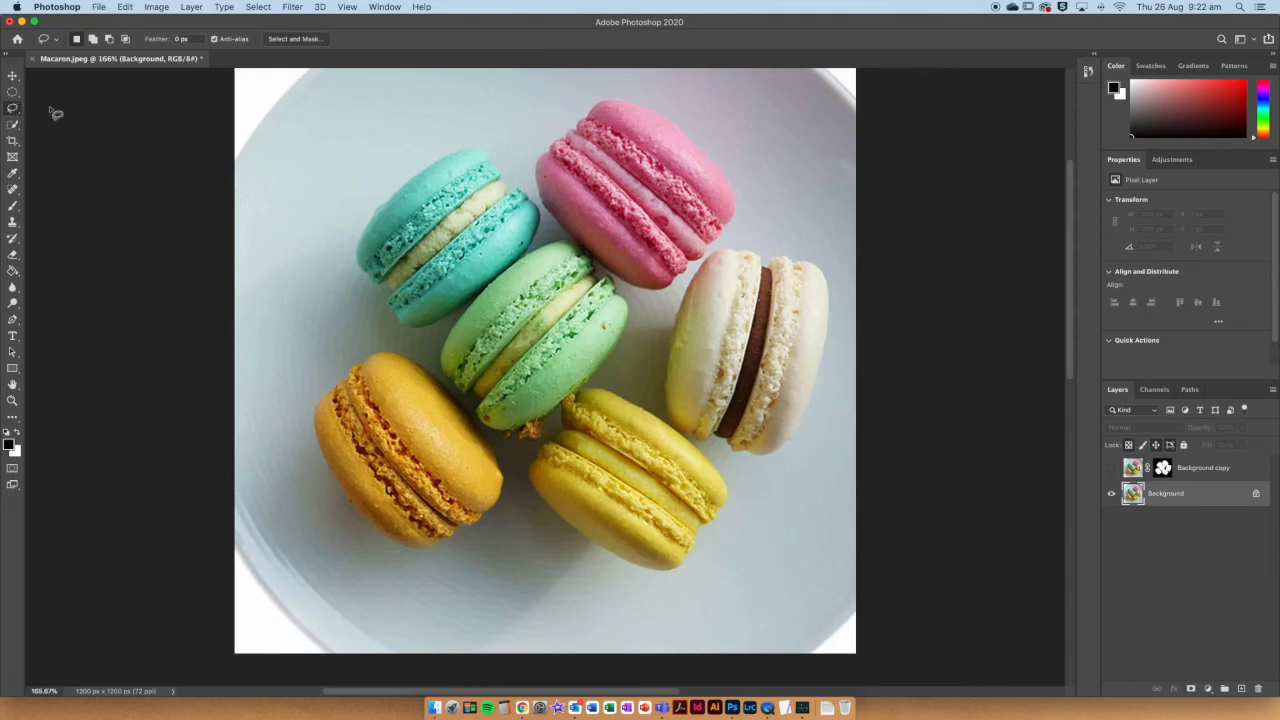
pyautogui.scroll(2, 452, 165)
pyautogui.moveTo(489, 186)
pyautogui.mouseDown()
pyautogui.moveTo(432, 178)
pyautogui.moveTo(351, 256)
pyautogui.moveTo(363, 363)
pyautogui.mouseUp()
pyautogui.moveTo(294, 445)
pyautogui.mouseDown()
pyautogui.moveTo(309, 539)
pyautogui.moveTo(359, 602)
pyautogui.moveTo(435, 614)
pyautogui.moveTo(513, 543)
pyautogui.moveTo(621, 615)
pyautogui.moveTo(689, 625)
pyautogui.moveTo(740, 579)
pyautogui.mouseUp()
pyautogui.moveTo(754, 516)
pyautogui.mouseDown()
pyautogui.moveTo(795, 515)
pyautogui.moveTo(838, 428)
pyautogui.moveTo(842, 331)
pyautogui.moveTo(804, 282)
pyautogui.mouseUp()
pyautogui.moveTo(752, 216)
pyautogui.mouseDown()
pyautogui.moveTo(701, 163)
pyautogui.moveTo(637, 129)
pyautogui.moveTo(544, 135)
pyautogui.moveTo(530, 172)
pyautogui.moveTo(502, 193)
pyautogui.mouseUp()
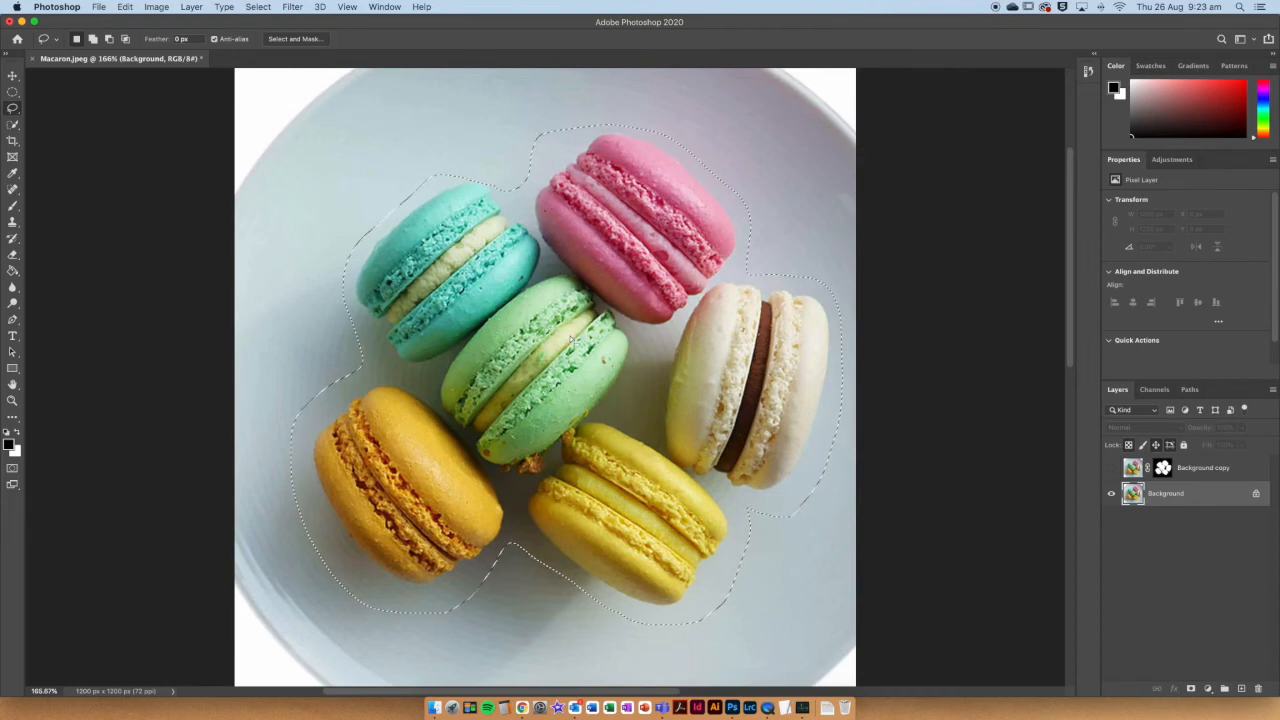
pyautogui.press('super+d')
# Draw an Elliptical Marquee selection roughly around the teal macaron.
pyautogui.click(13, 93)
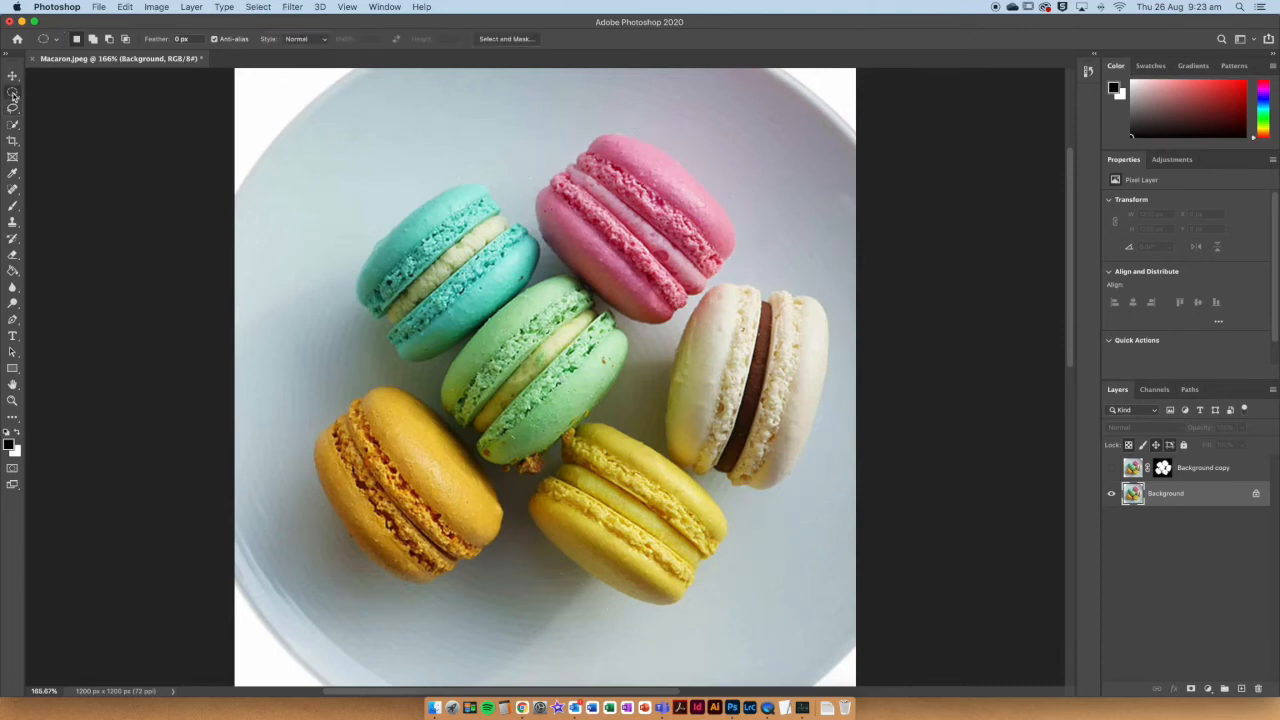
pyautogui.rightClick(13, 93)
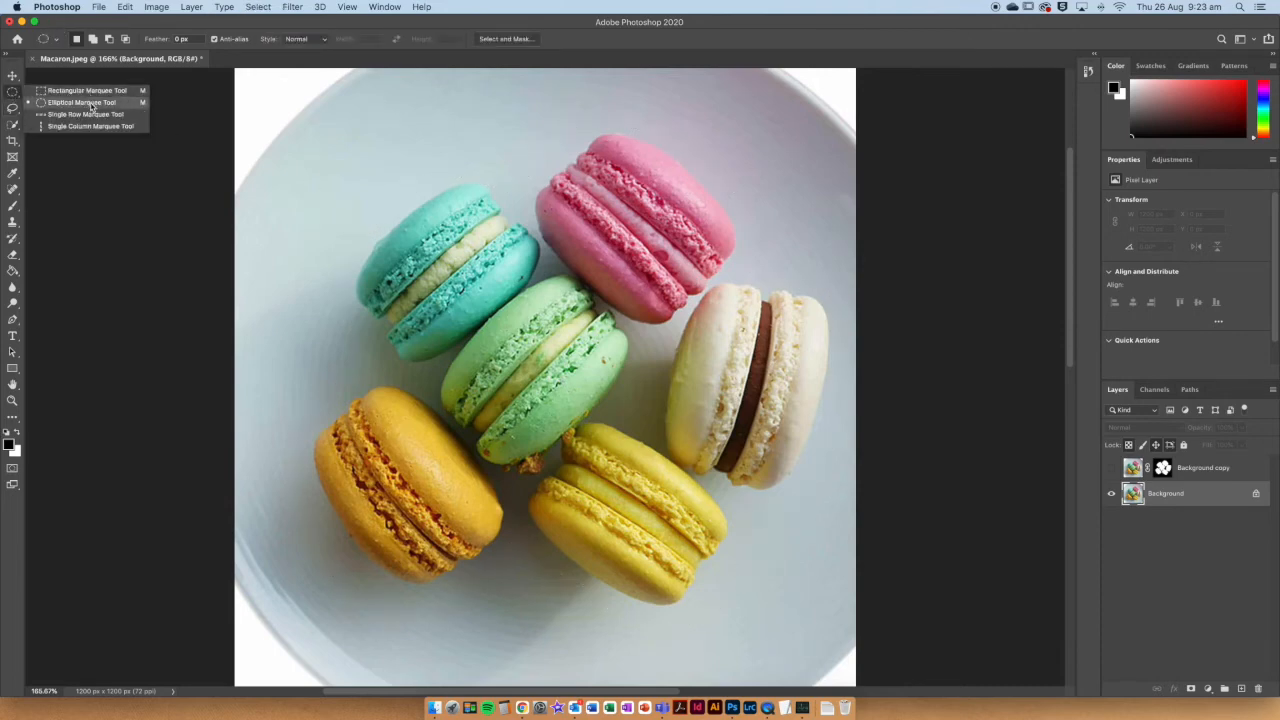
pyautogui.click(90, 103)
pyautogui.moveTo(368, 195); pyautogui.dragTo(558, 352)
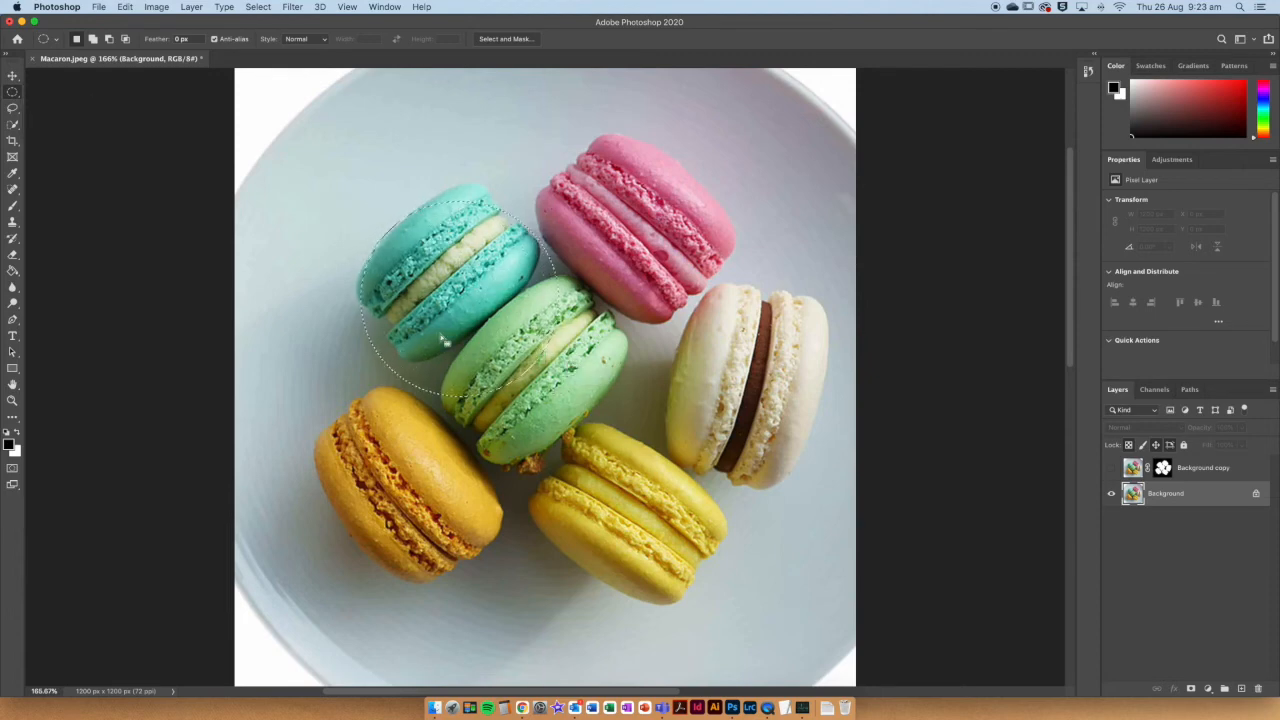
pyautogui.rightClick(444, 298)
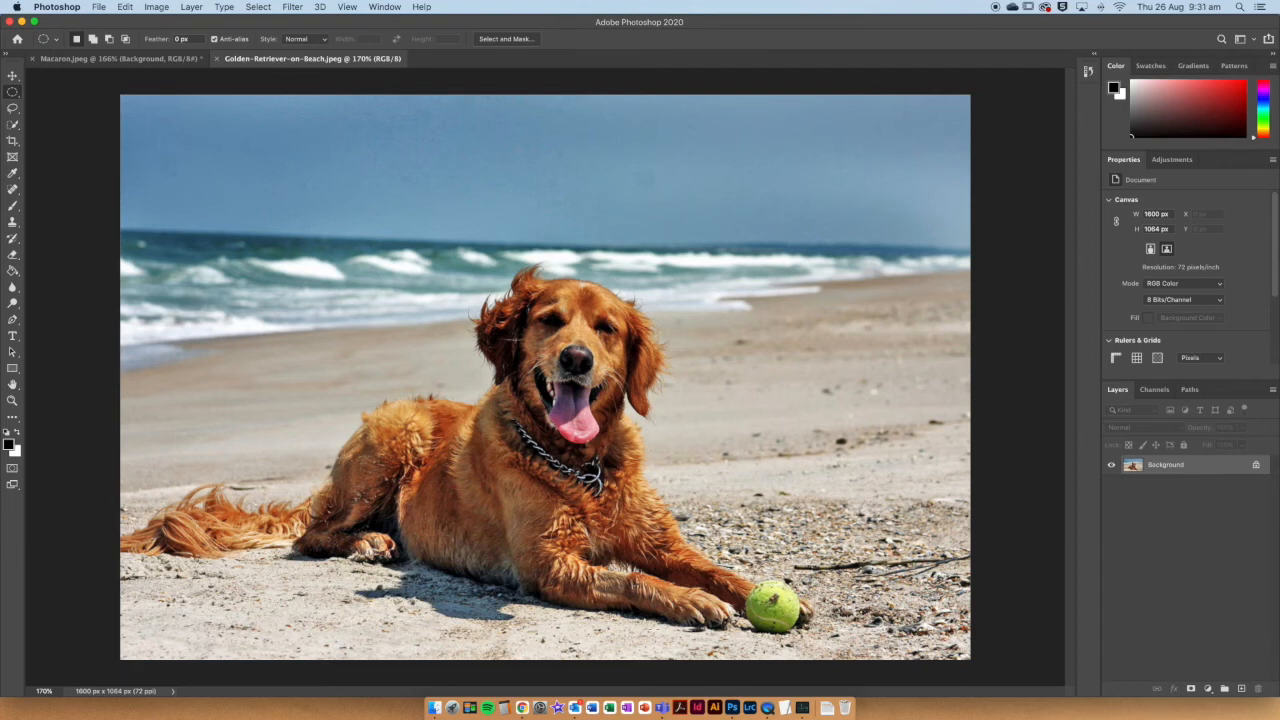
# Select the dog with Select Subject, and in Select and Mask refine the hair edge of its windblown ear.
pyautogui.click(16, 128)
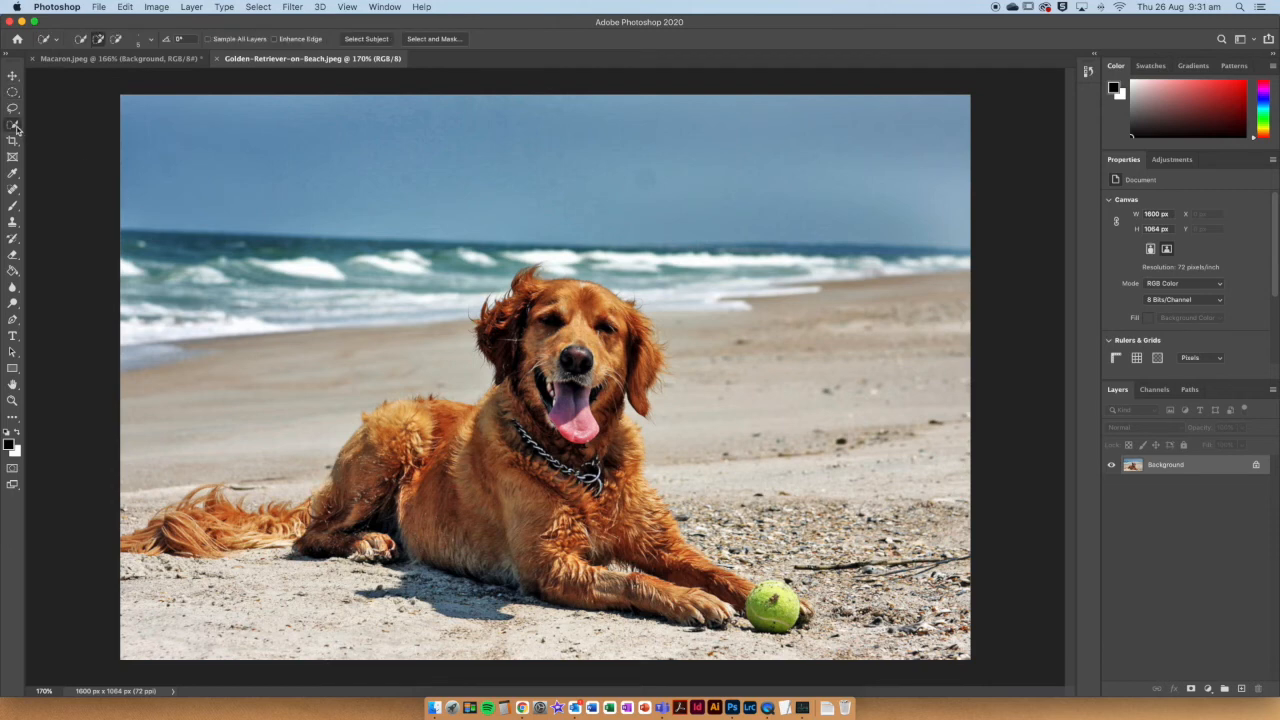
pyautogui.click(366, 39)
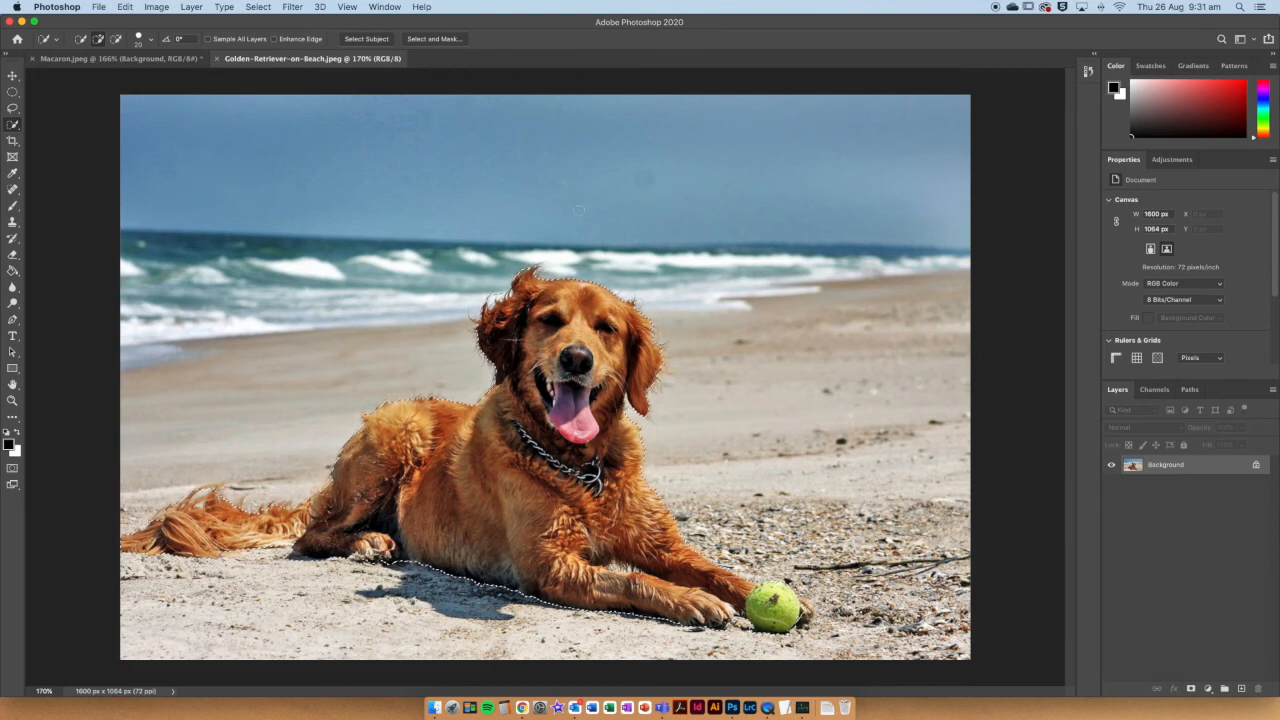
pyautogui.click(457, 41)
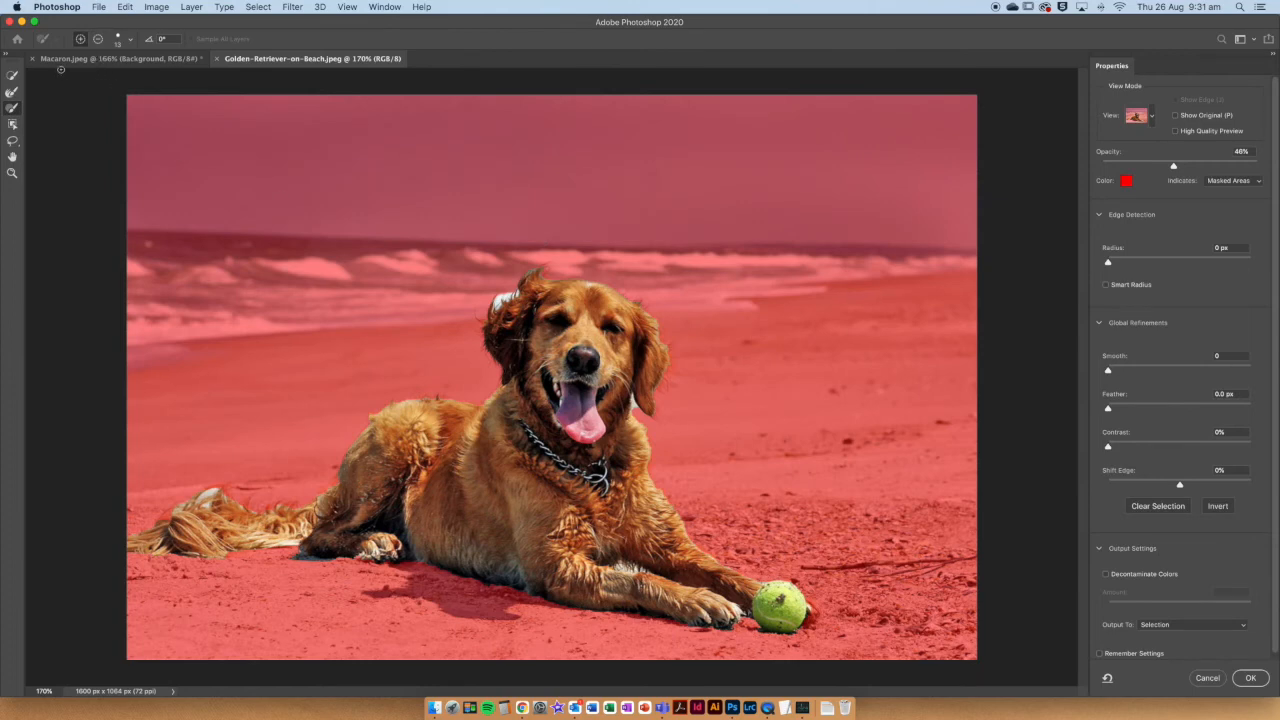
pyautogui.click(14, 97)
pyautogui.moveTo(519, 291); pyautogui.dragTo(494, 309)
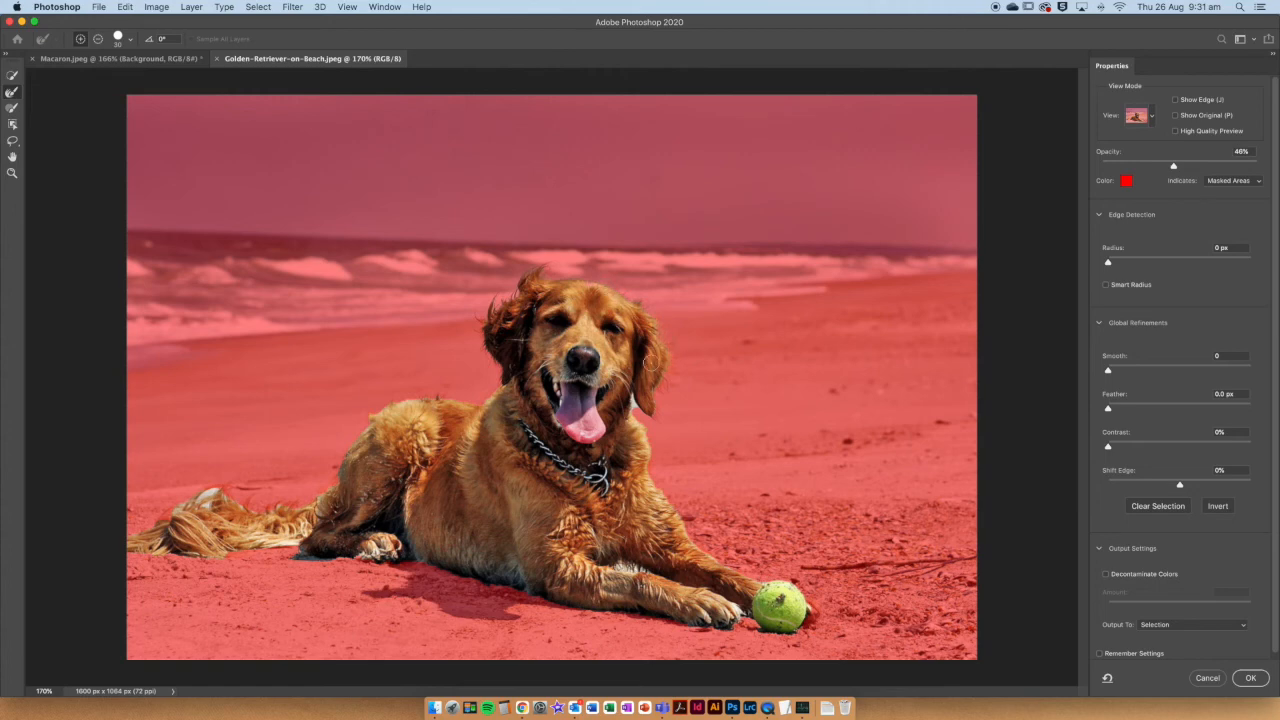
# Refine the fur edges beside the dog's other ear, down the chest and in the gap between its front legs.
pyautogui.scroll(6, 634, 373)
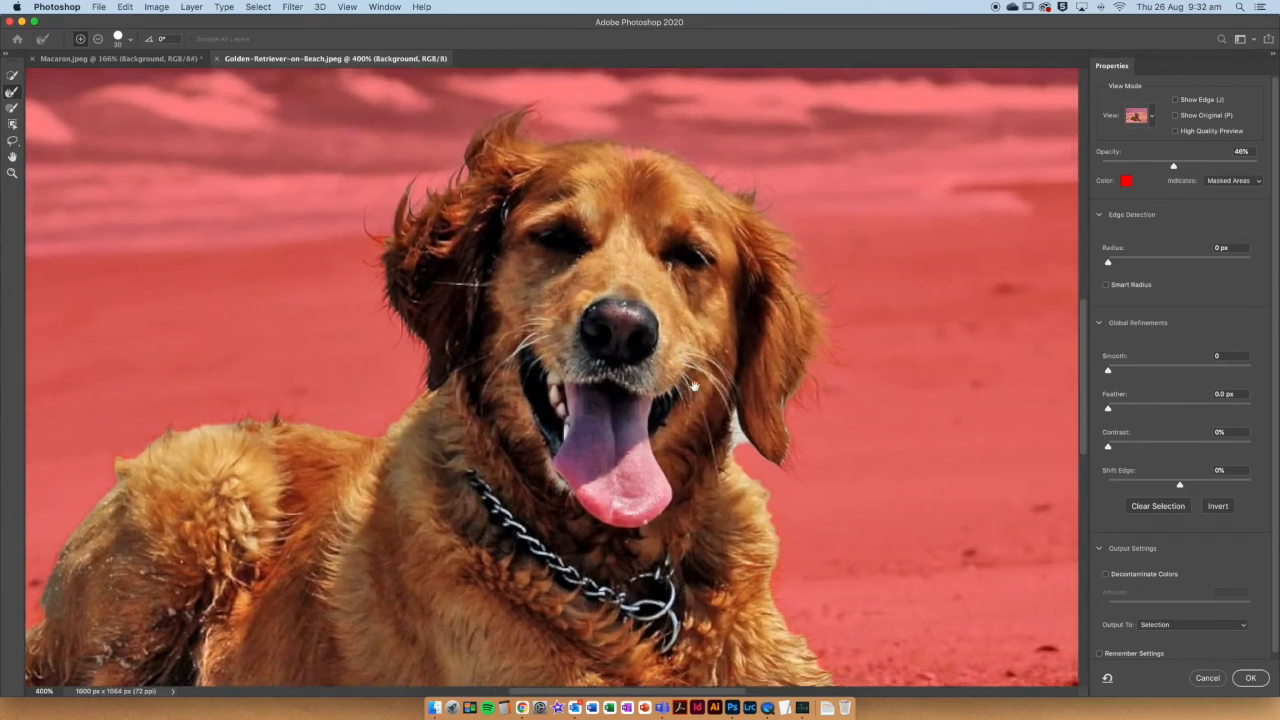
pyautogui.scroll(1, 600, 311)
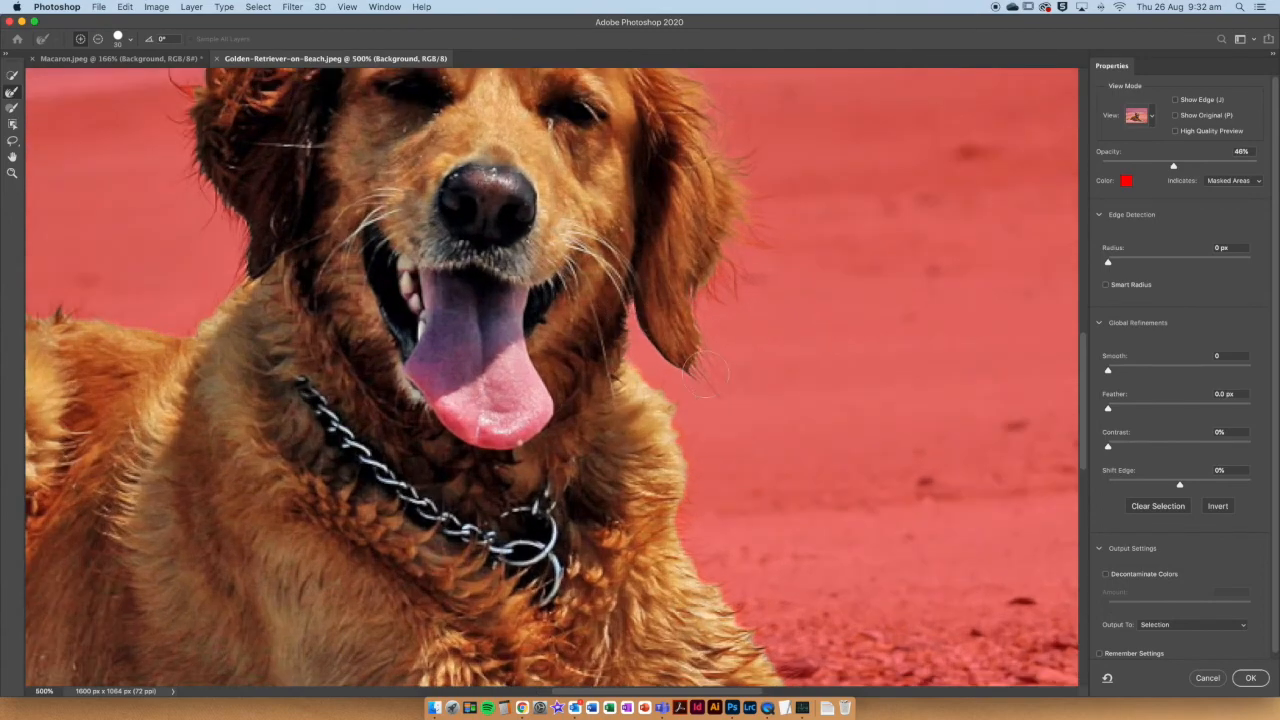
pyautogui.moveTo(631, 480); pyautogui.dragTo(545, 168)
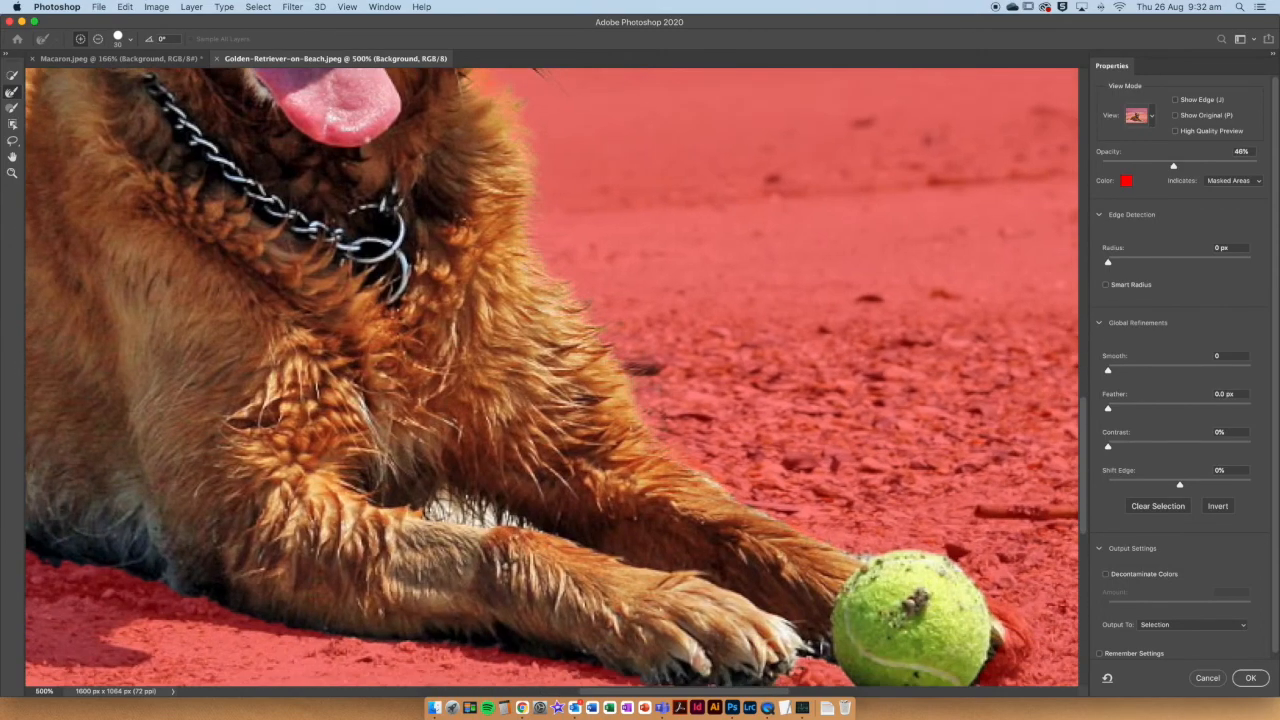
pyautogui.moveTo(735, 532); pyautogui.dragTo(672, 416)
pyautogui.scroll(5, 390, 395)
pyautogui.moveTo(340, 380)
pyautogui.mouseDown()
pyautogui.moveTo(540, 400)
pyautogui.moveTo(660, 390)
pyautogui.mouseUp()
pyautogui.scroll(-5, 652, 386)
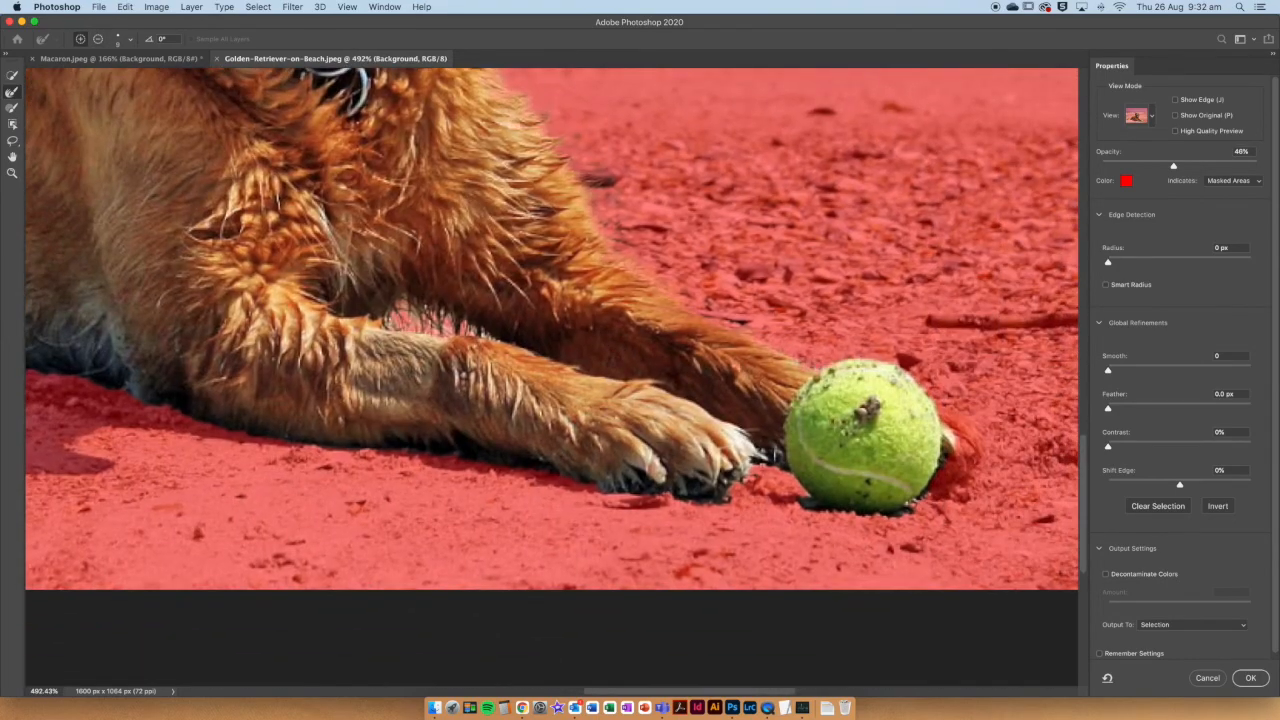
# Brush the paw behind the tennis ball into the selection and remove the shadow beneath the ball.
pyautogui.press('alt')
pyautogui.click(12, 107)
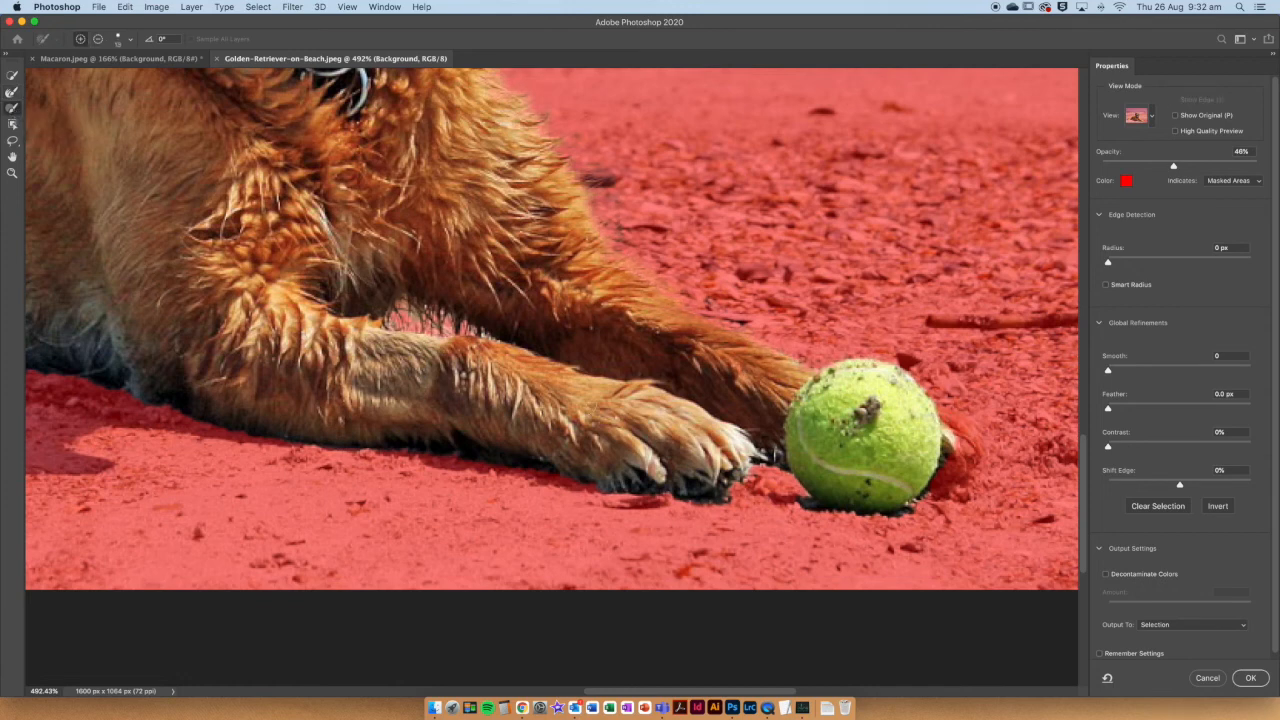
pyautogui.moveTo(941, 414)
pyautogui.mouseDown()
pyautogui.moveTo(963, 436)
pyautogui.moveTo(968, 485)
pyautogui.mouseUp()
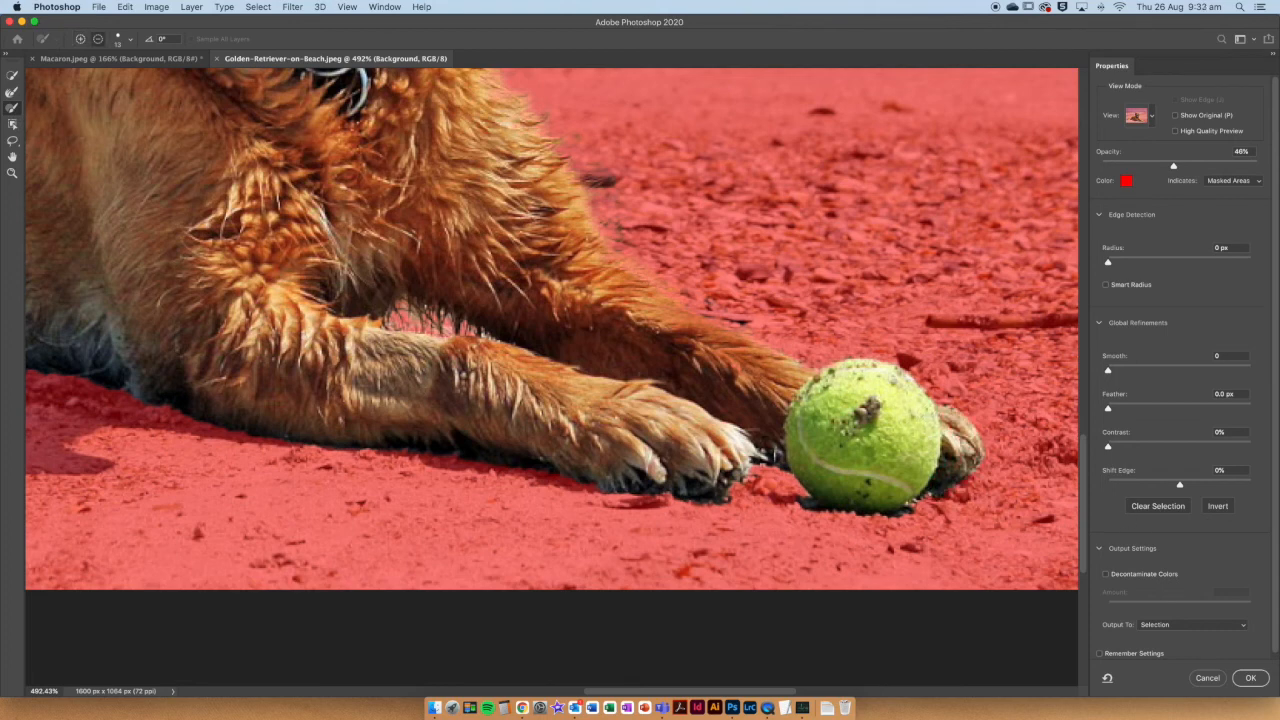
pyautogui.press('b')
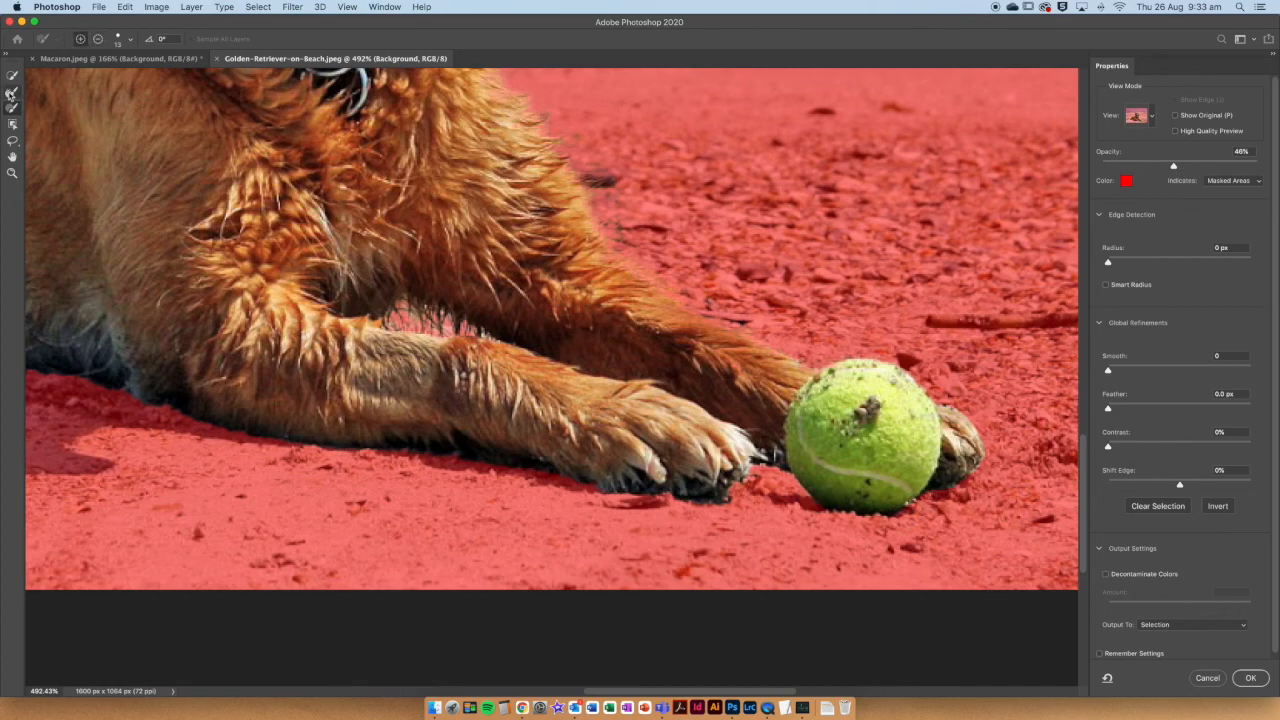
# Refine the wispy hair edge along the top of the dog's tail with the Refine Edge Brush.
pyautogui.hscroll(-10, 728, 471)
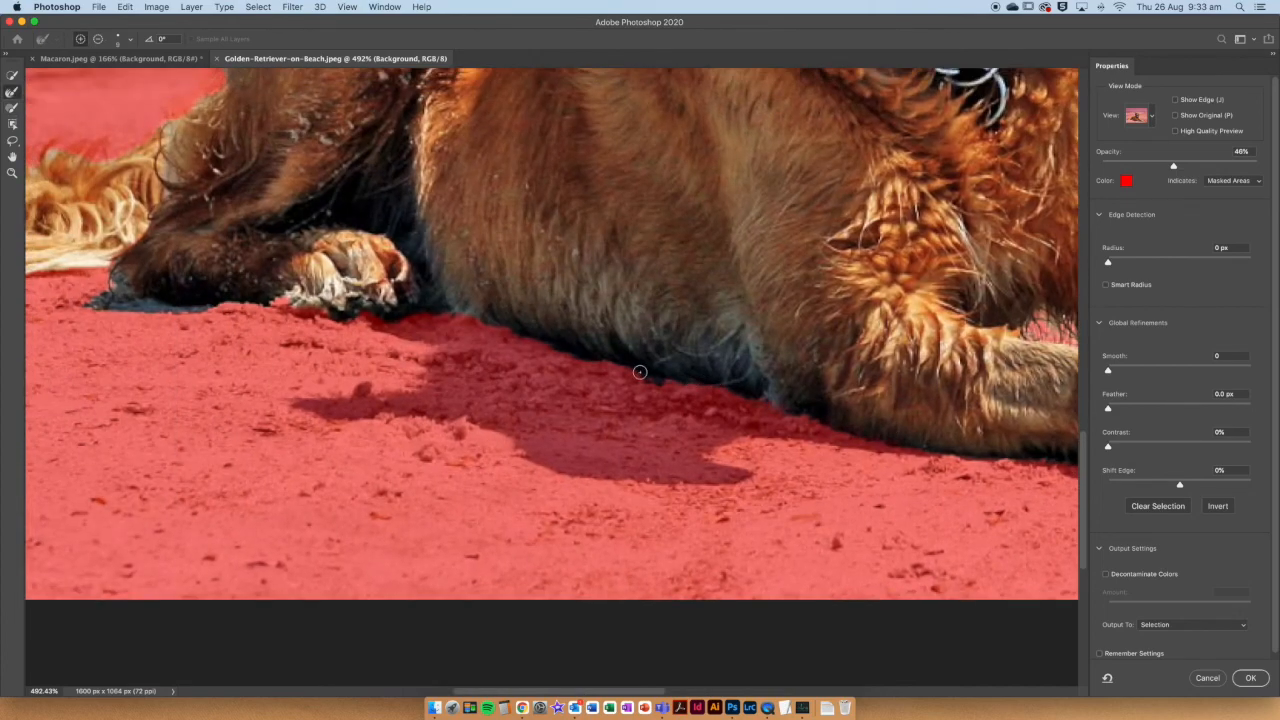
pyautogui.hscroll(-5, 510, 324)
pyautogui.scroll(2, 510, 324)
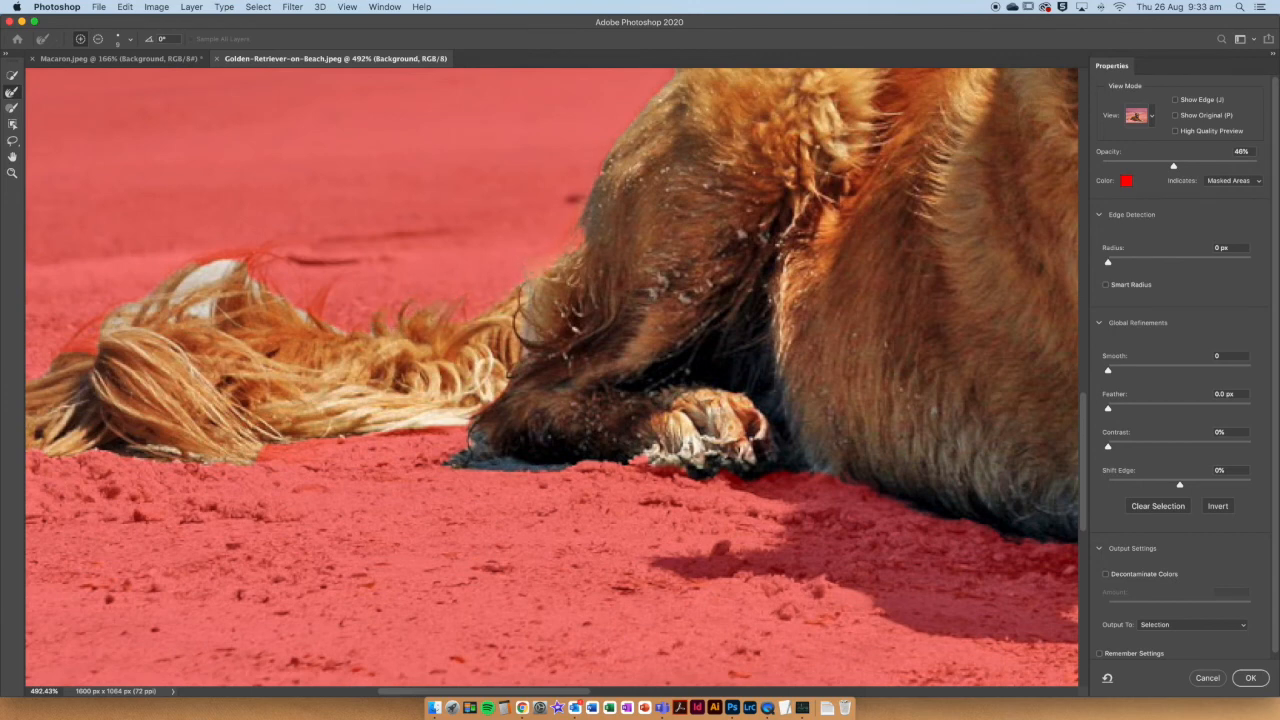
pyautogui.hscroll(-5, 246, 256)
pyautogui.scroll(-2, 246, 256)
pyautogui.moveTo(290, 246)
pyautogui.mouseDown()
pyautogui.moveTo(284, 268)
pyautogui.moveTo(250, 264)
pyautogui.moveTo(102, 361)
pyautogui.mouseUp()
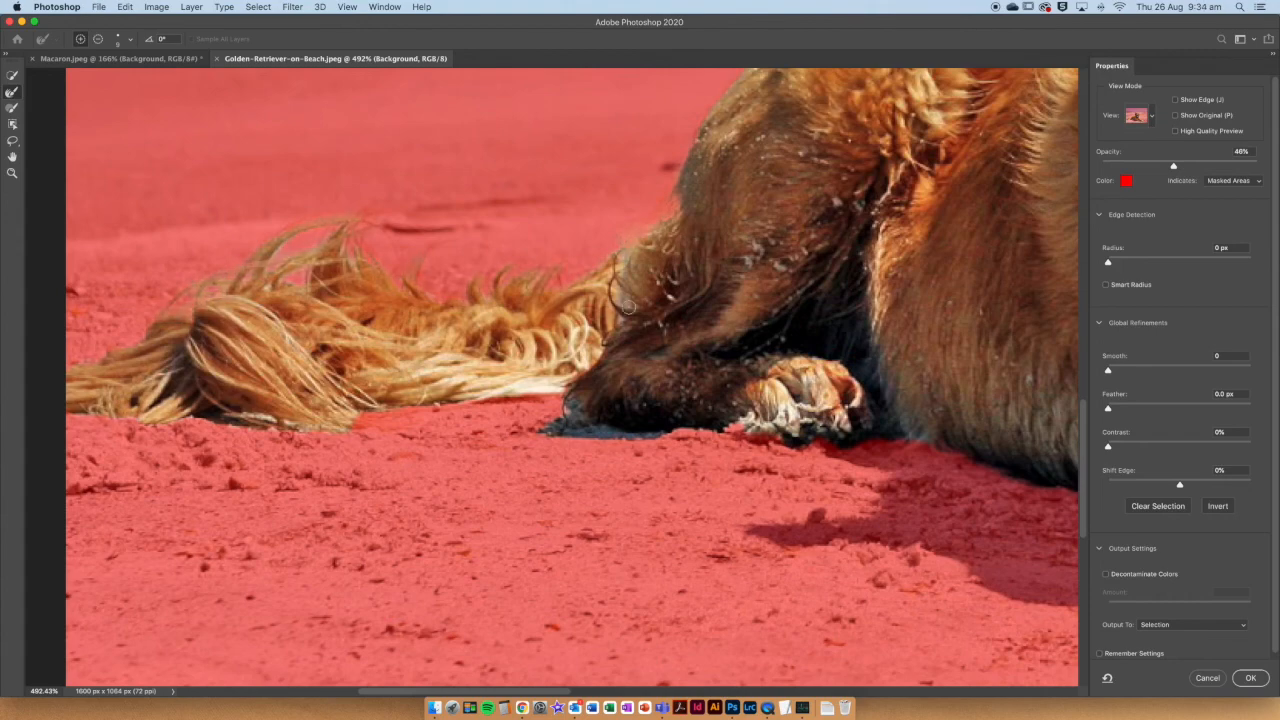
# Refine the fur edges along the dog's back and head, and brush the pale patch atop the head back into the selection.
pyautogui.scroll(8, 626, 255)
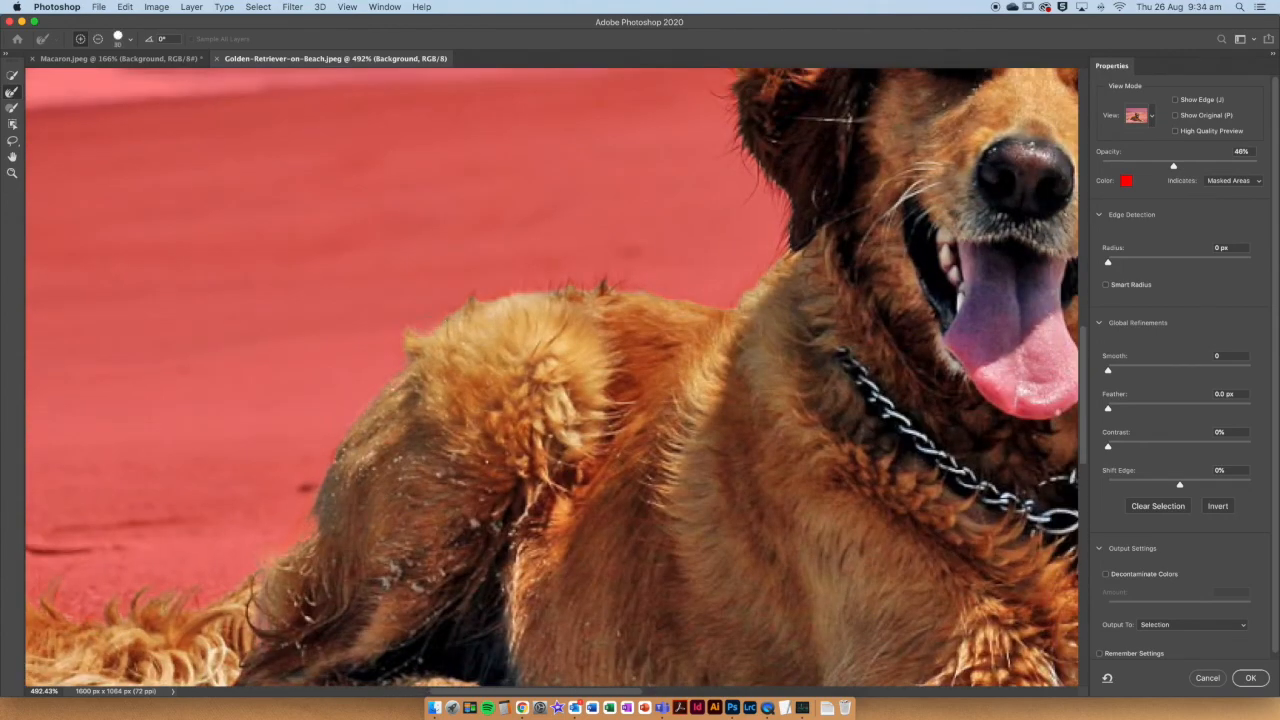
pyautogui.scroll(5, 500, 300)
pyautogui.hscroll(3, 500, 300)
pyautogui.hscroll(2, 528, 272)
pyautogui.scroll(1, 528, 272)
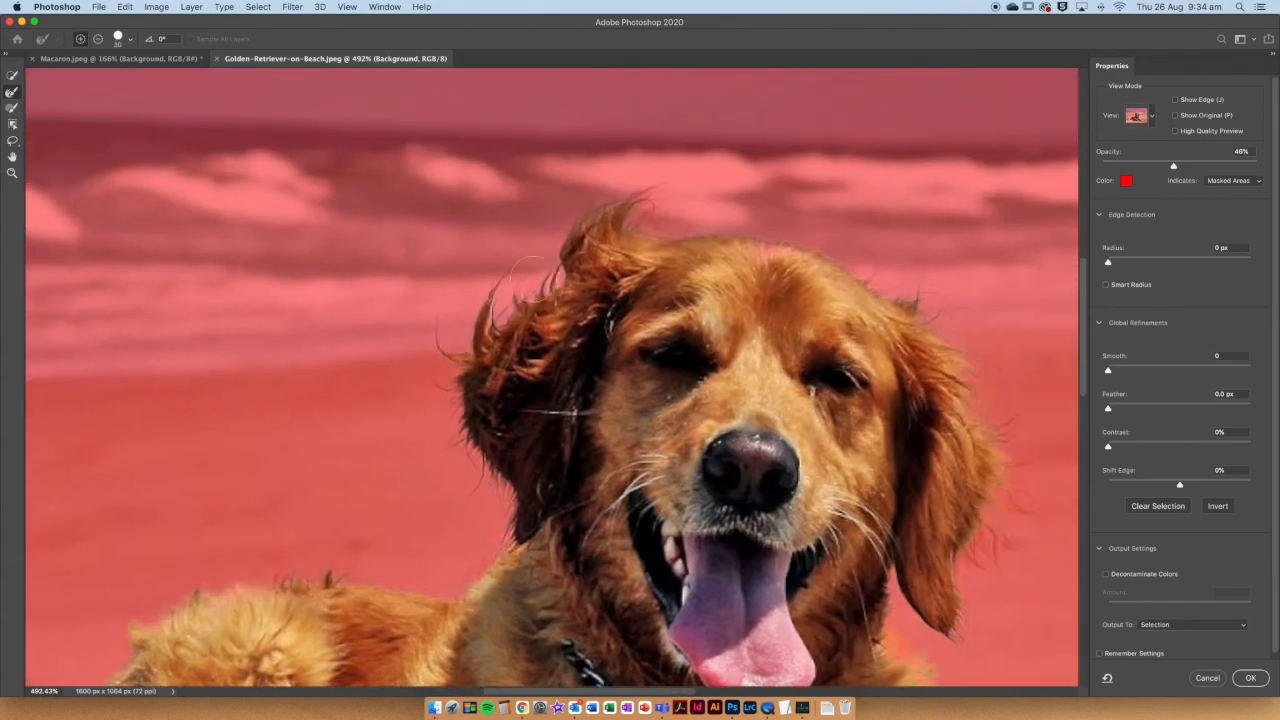
pyautogui.press('b')
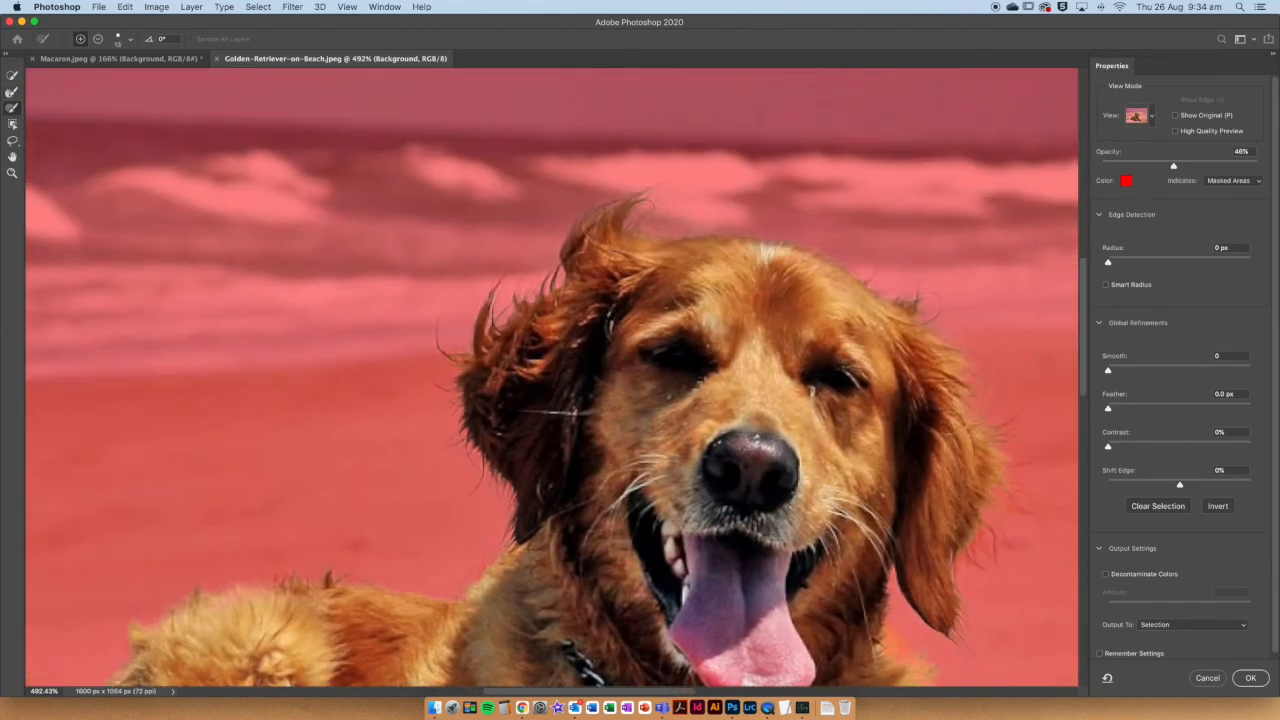
# Inspect the whole cutout in the On White and Black & White view modes, and return to Overlay.
pyautogui.hotkey('ctrl', '0')
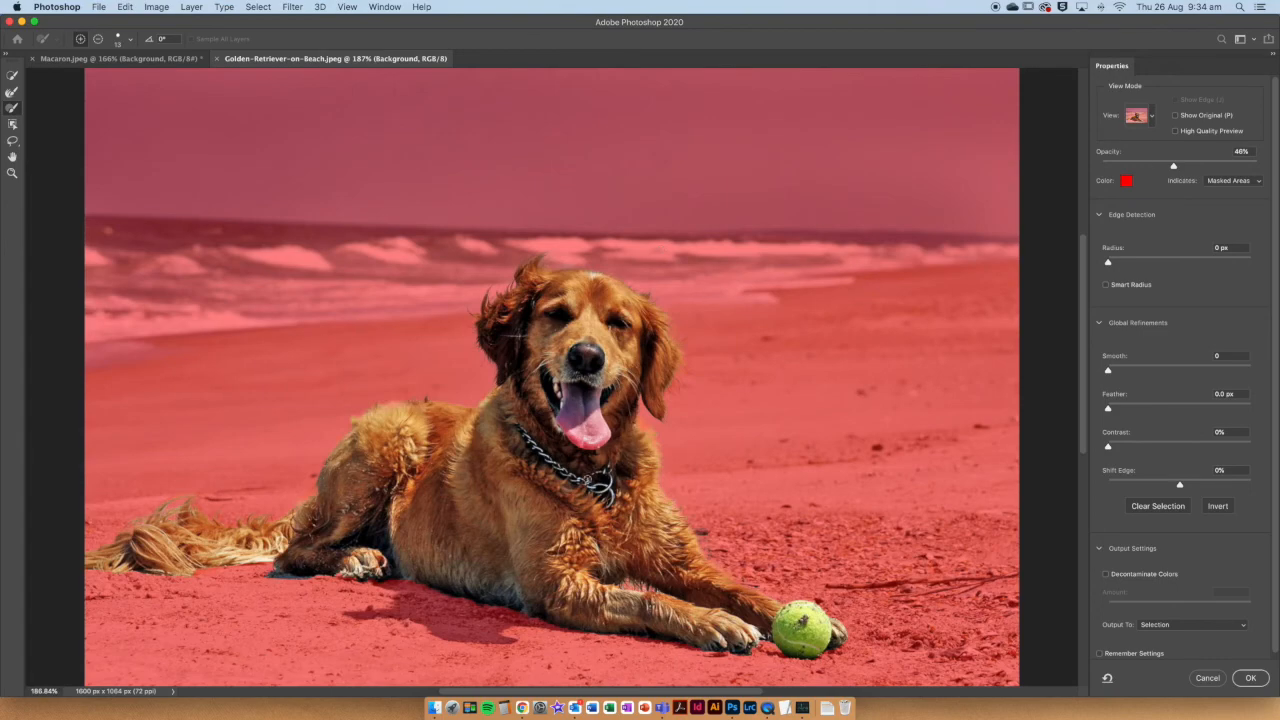
pyautogui.scroll(10, 335, 590)
pyautogui.hscroll(-5, 335, 590)
pyautogui.scroll(-3, 390, 430)
pyautogui.hotkey('ctrl', '0')
pyautogui.click(1138, 116)
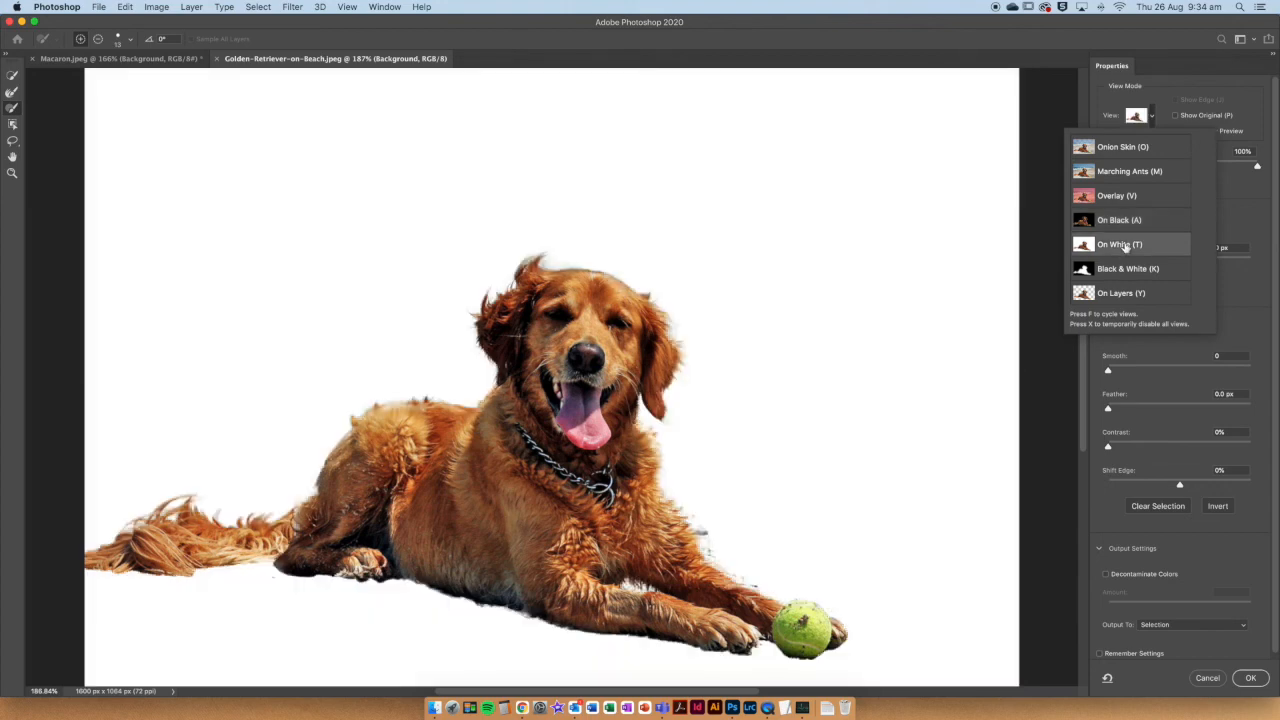
pyautogui.click(1121, 246)
pyautogui.click(1124, 271)
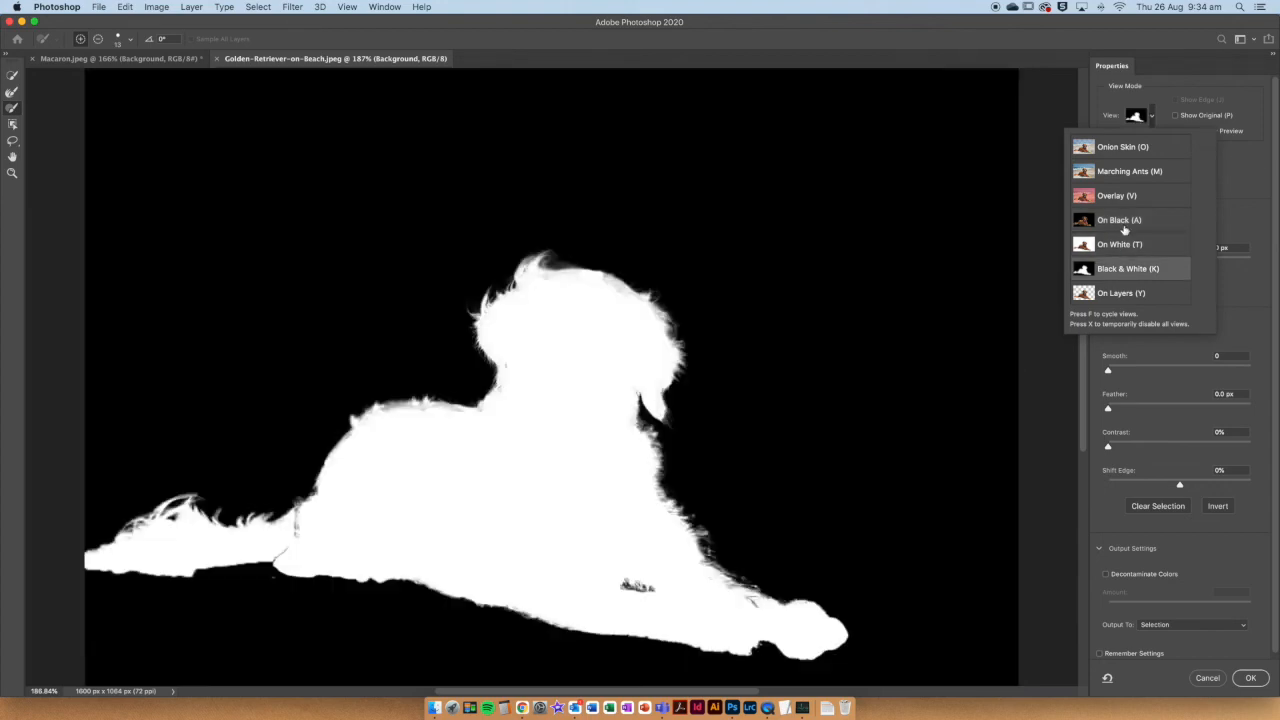
pyautogui.click(1118, 149)
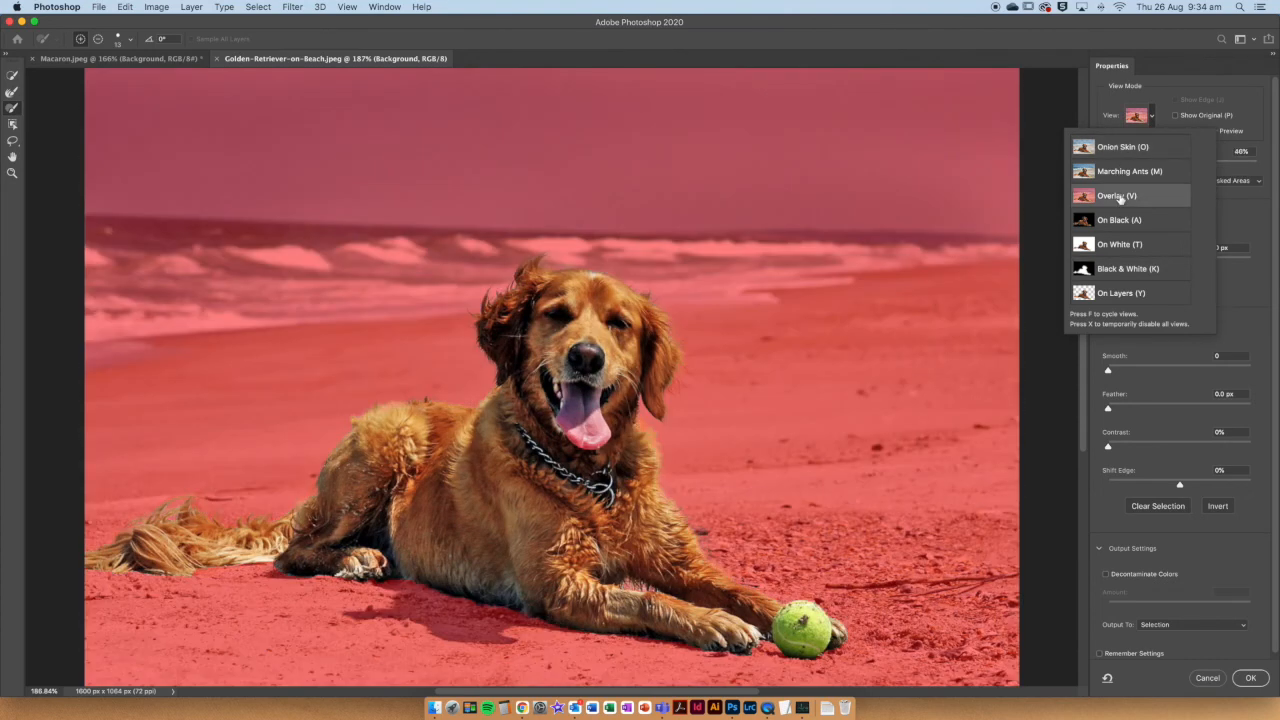
pyautogui.click(1119, 198)
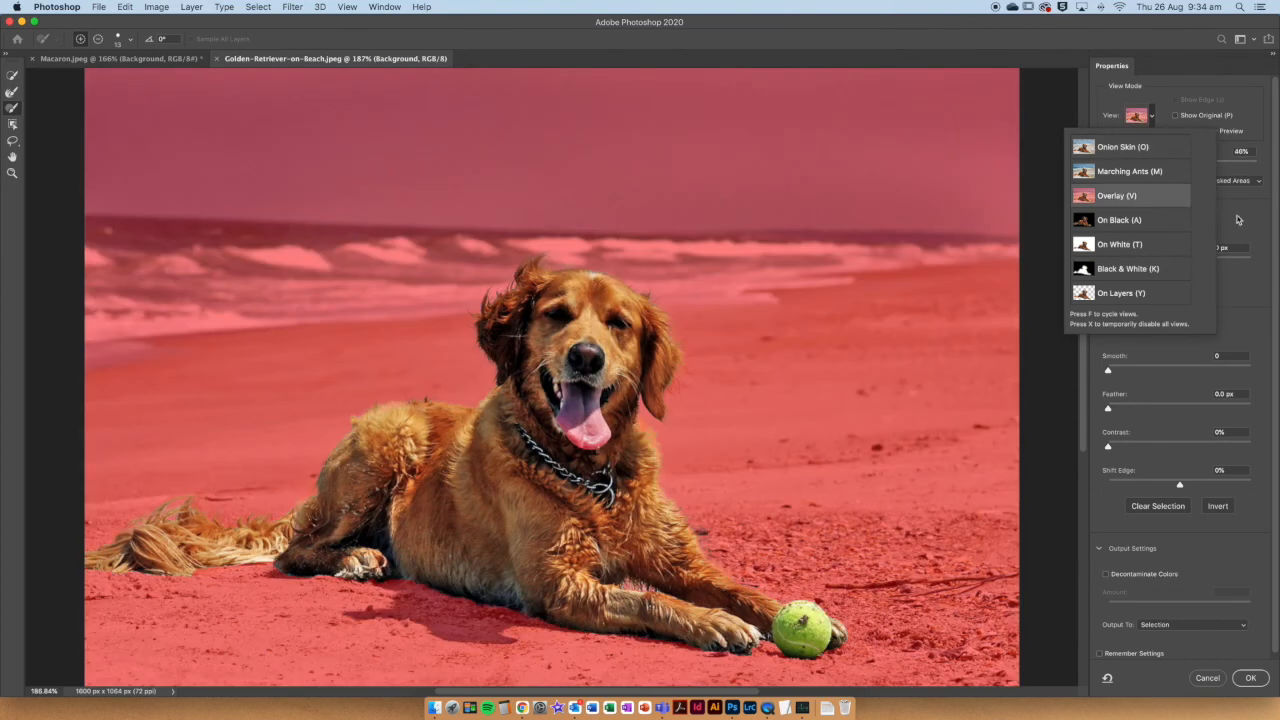
# Enable Decontaminate Colors and output the refined selection as New Layer with Layer Mask.
pyautogui.click(1145, 576)
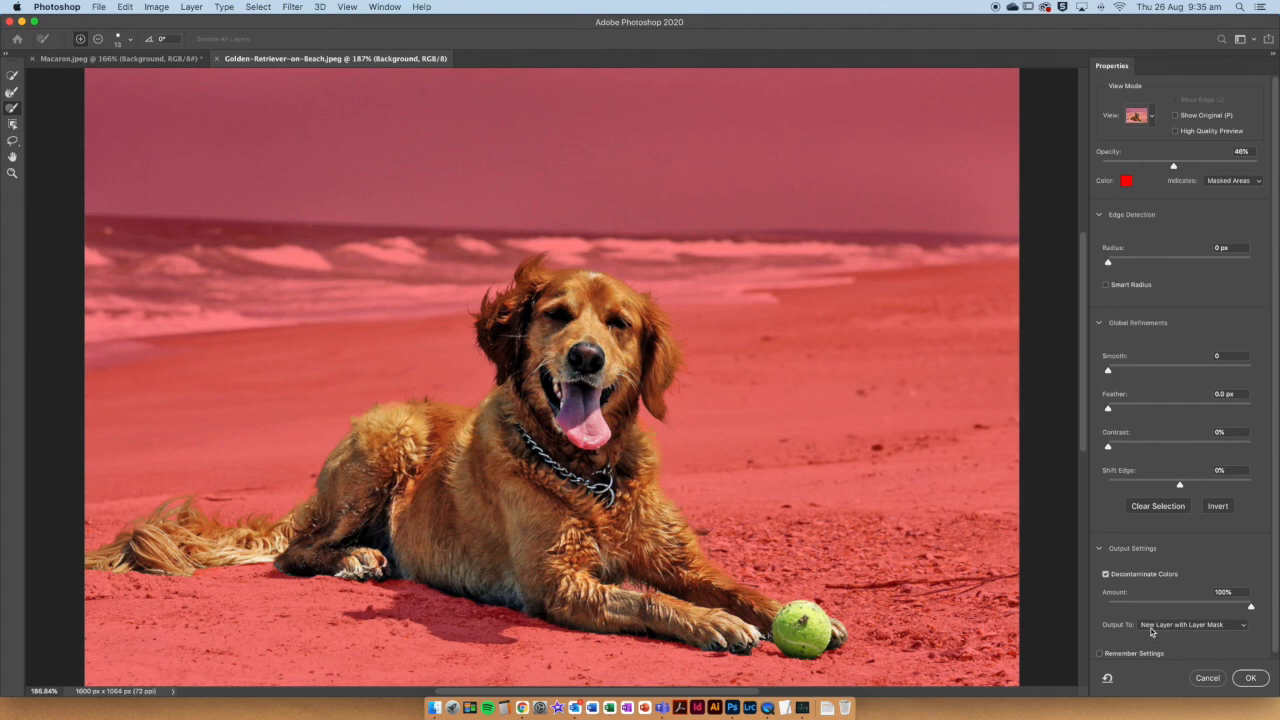
pyautogui.click(1222, 626)
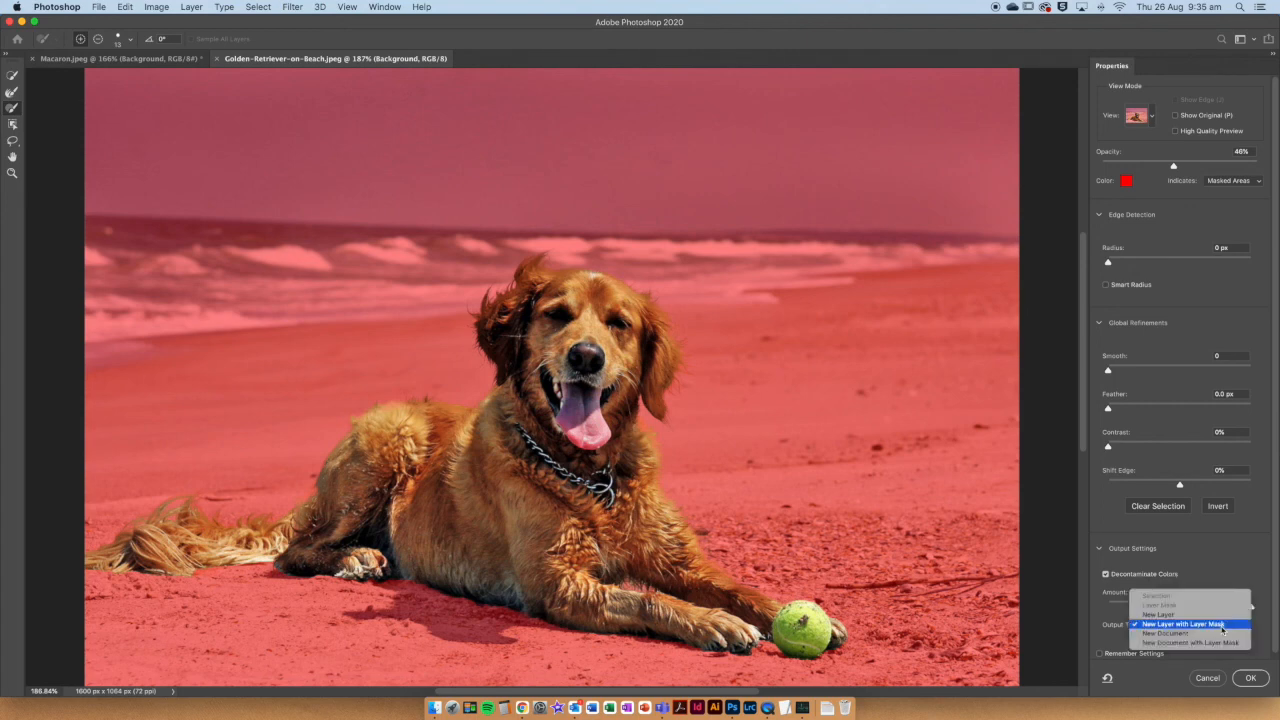
pyautogui.click(1222, 625)
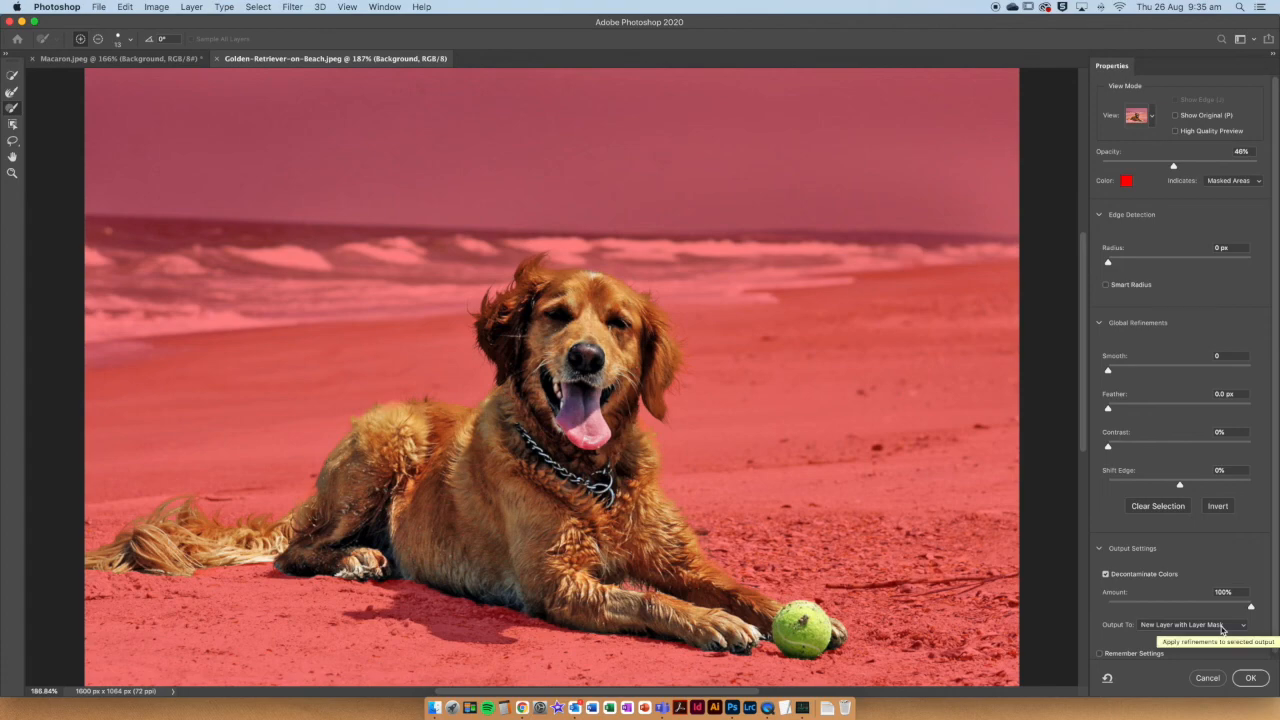
pyautogui.click(1260, 680)
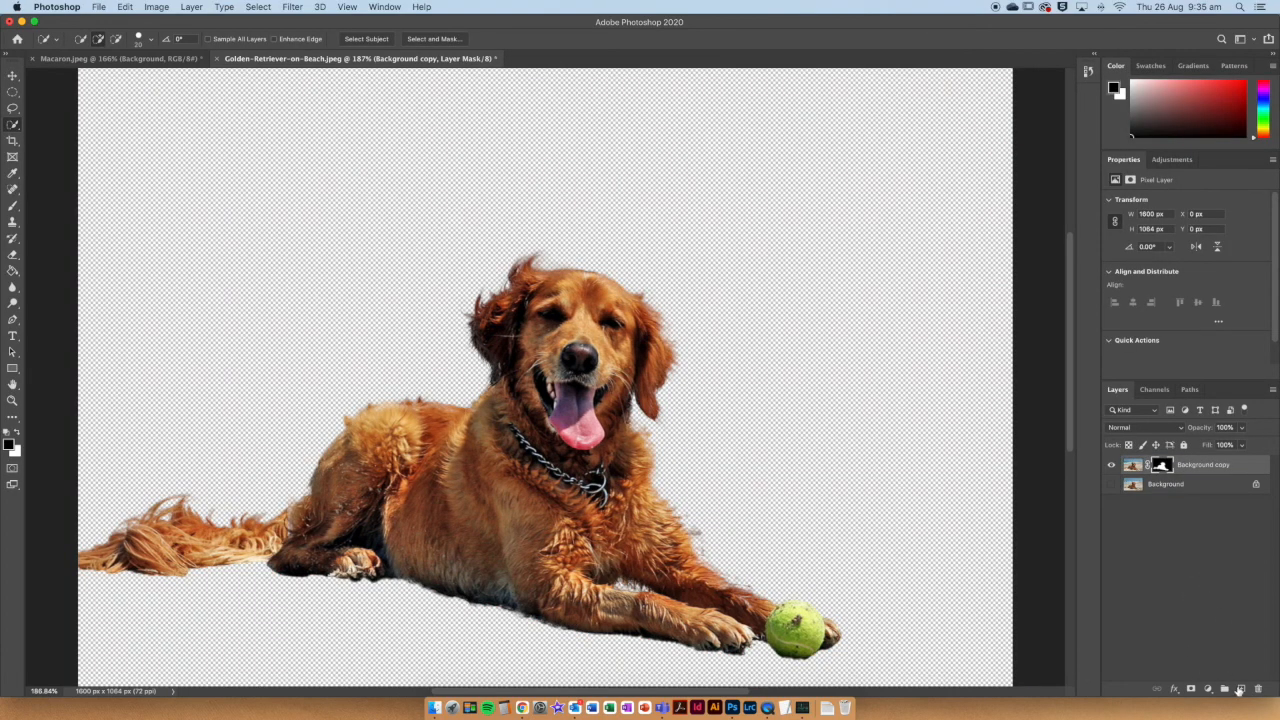
# Add a new layer beneath the masked dog layer and fill it with a deep blue using the Paint Bucket.
pyautogui.click(1240, 690)
pyautogui.moveTo(1219, 469); pyautogui.dragTo(1212, 497)
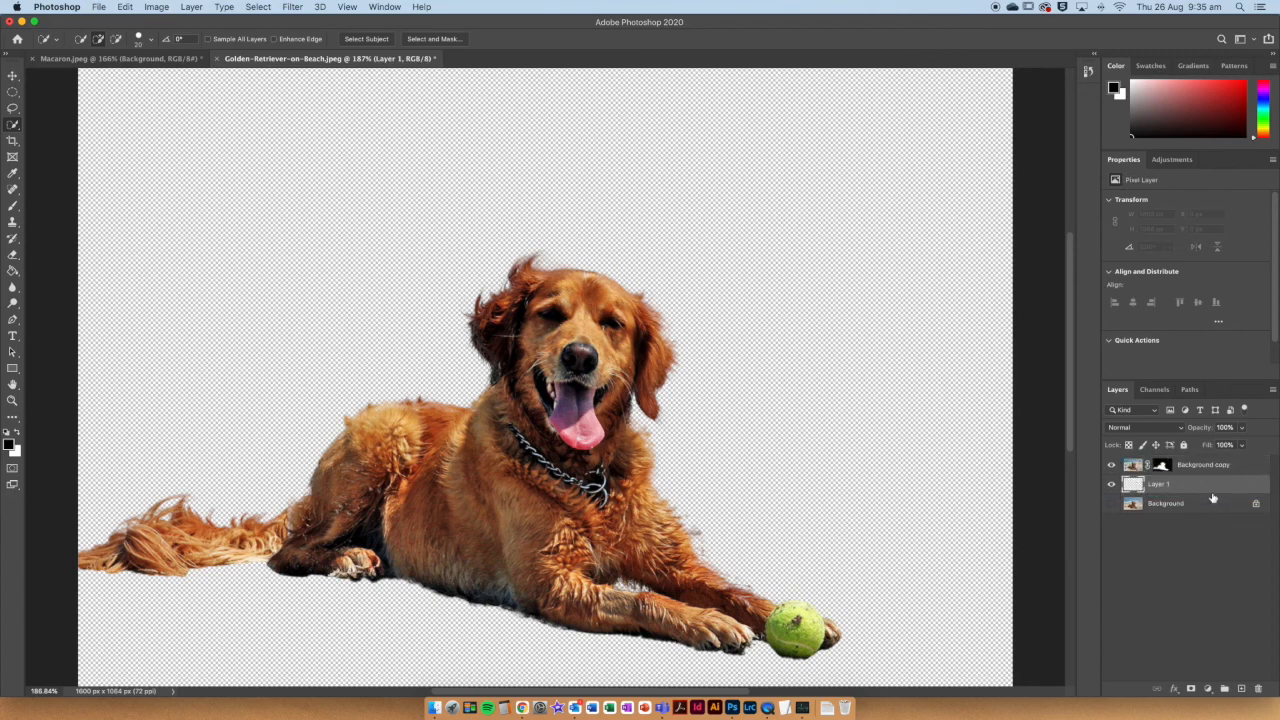
pyautogui.click(13, 270)
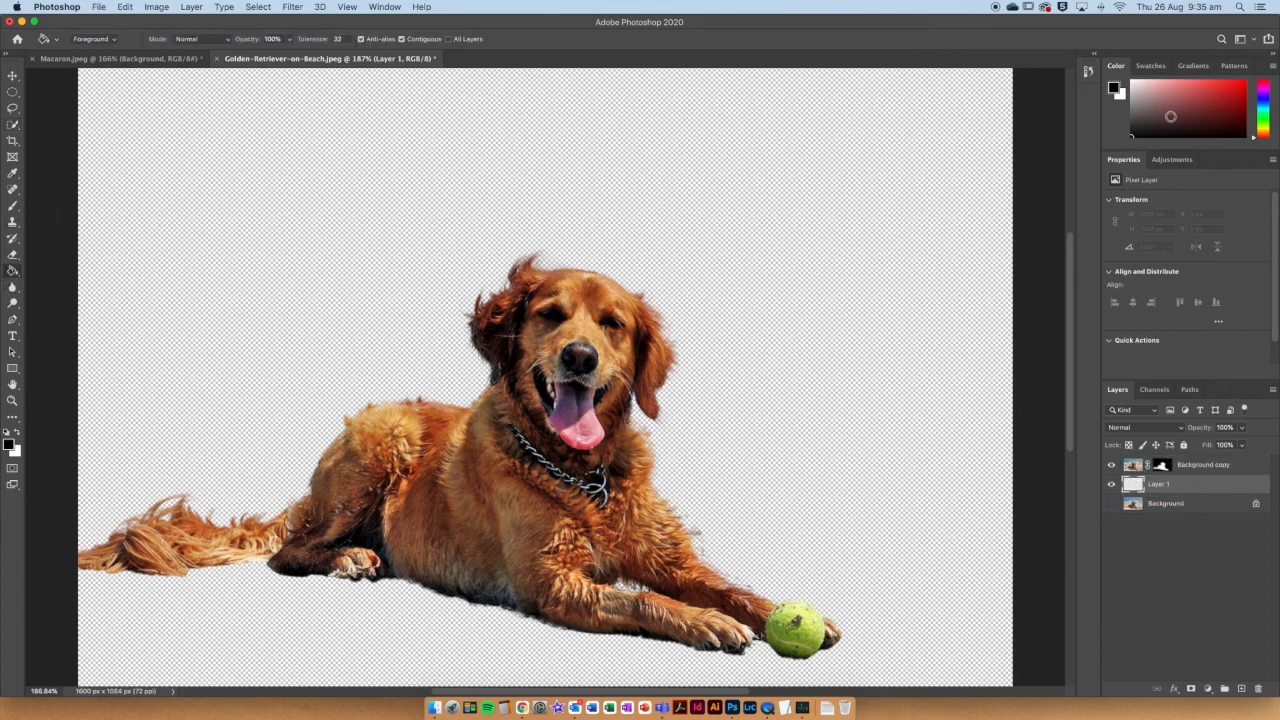
pyautogui.click(1264, 99)
pyautogui.click(1218, 93)
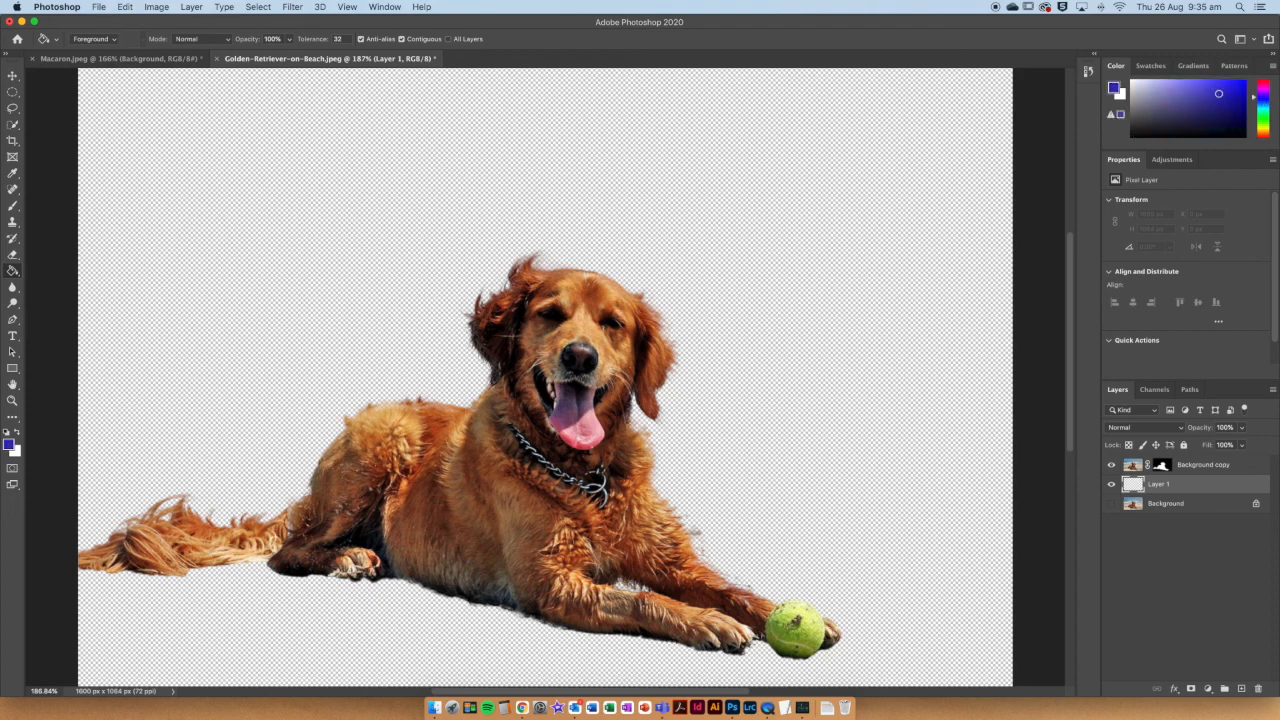
pyautogui.click(764, 293)
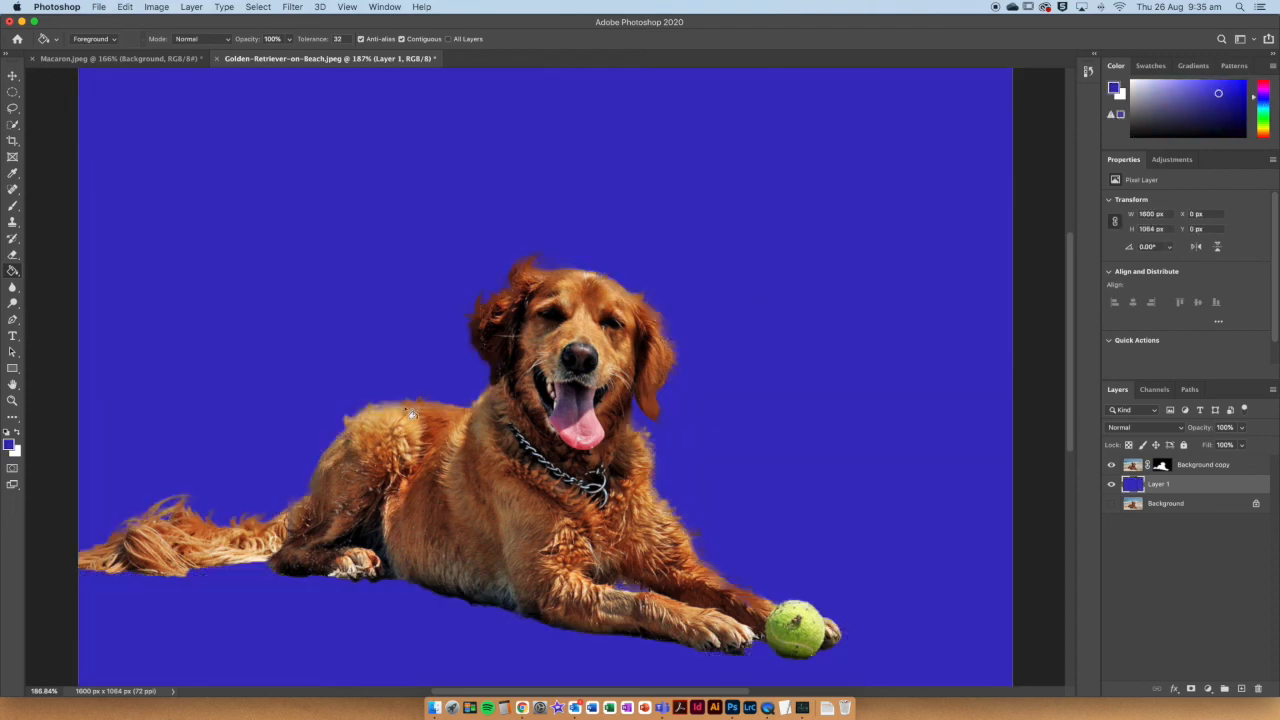